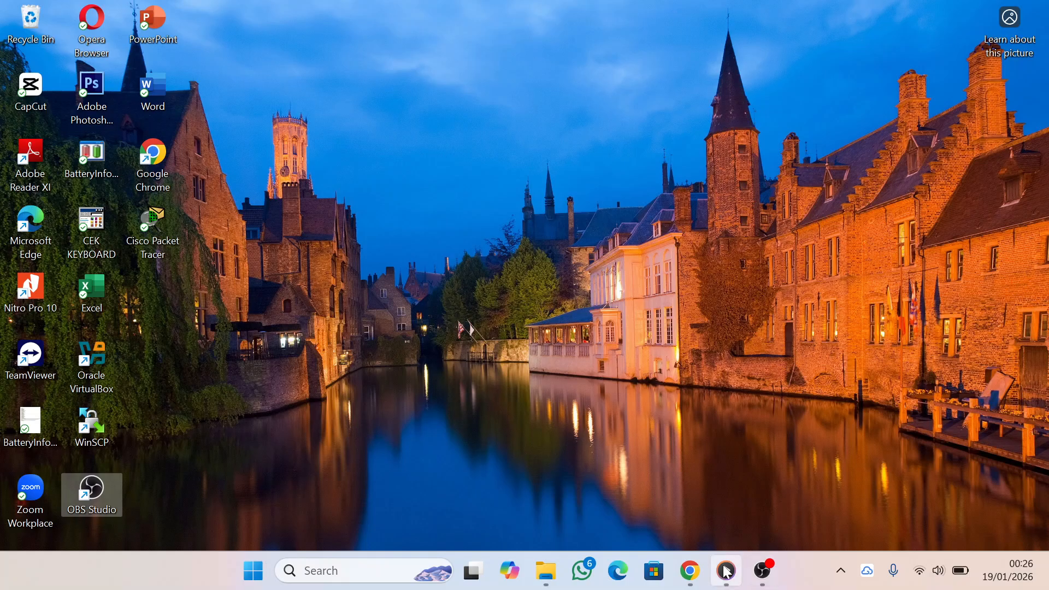
Switch to Media Player, start playing the Superlab cisco packet tracer 1 video and show it full screen.
mouse_move(726, 570)
left_click(690, 538)
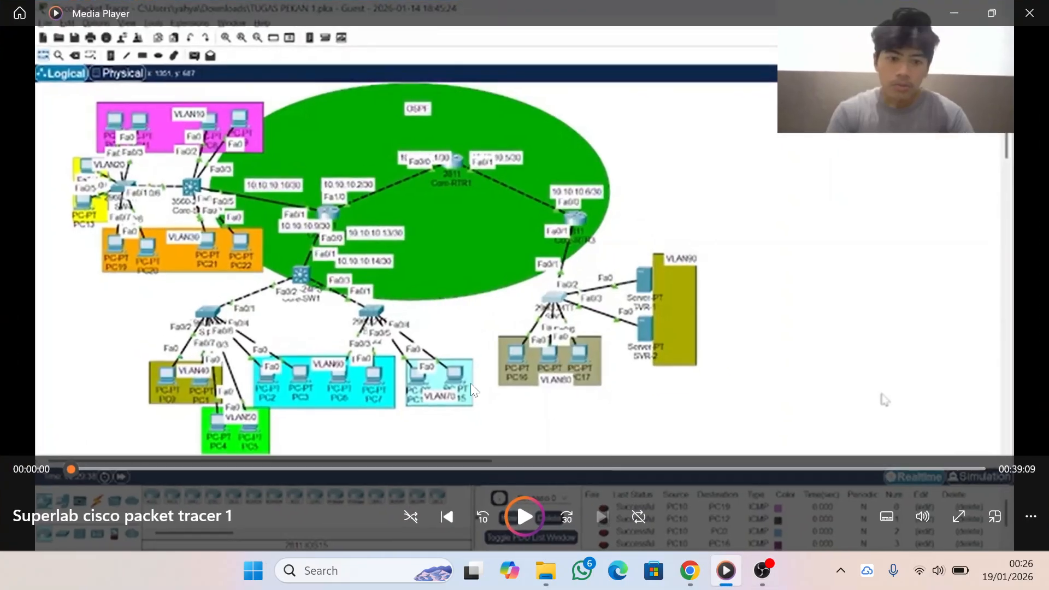
left_click(523, 517)
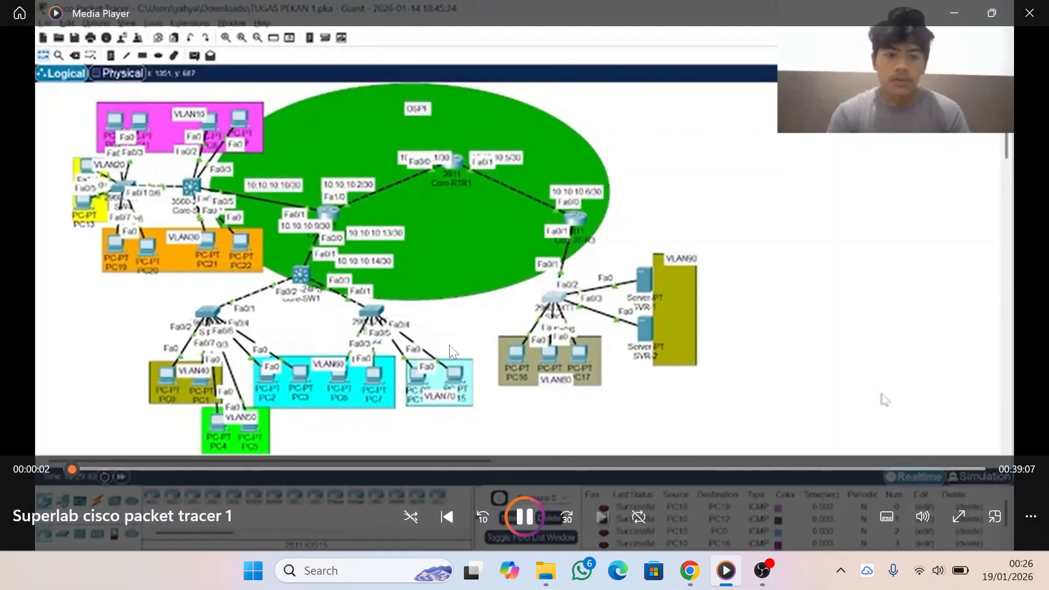
left_click(961, 515)
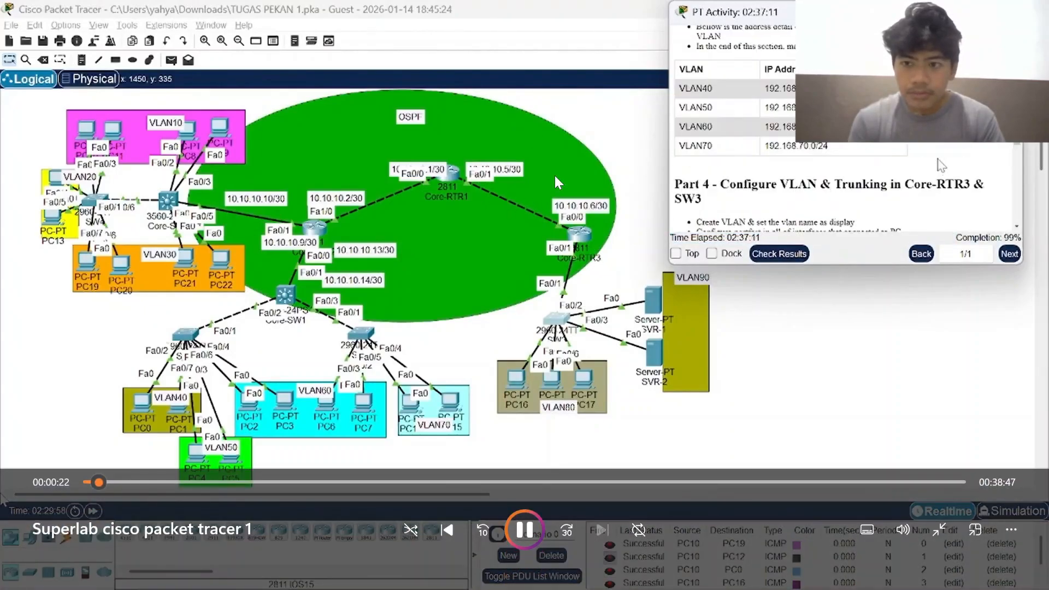
Pause the video and exit full-screen view.
left_click(525, 531)
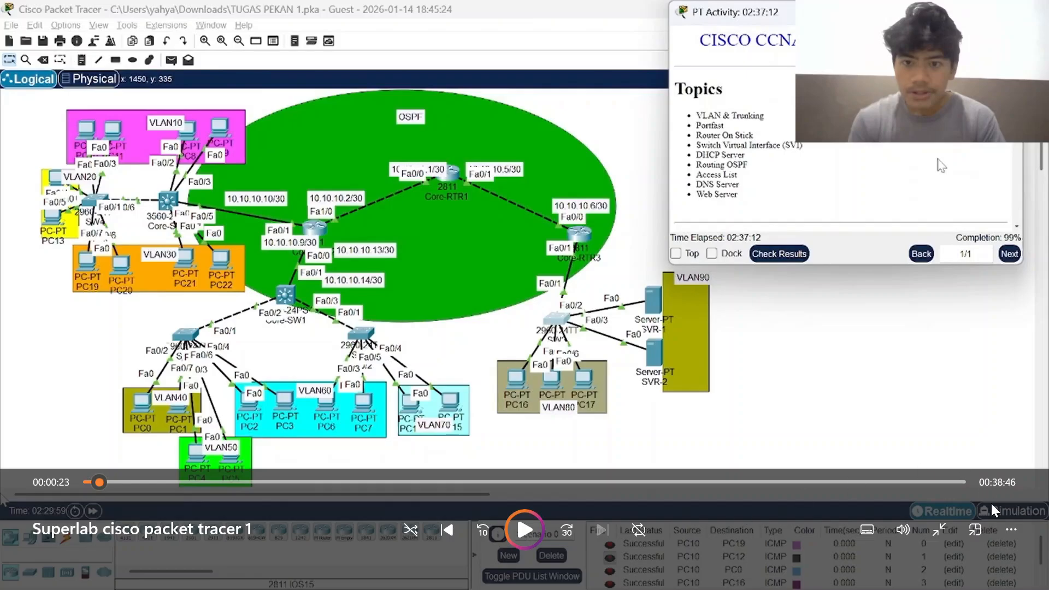
left_click(1011, 530)
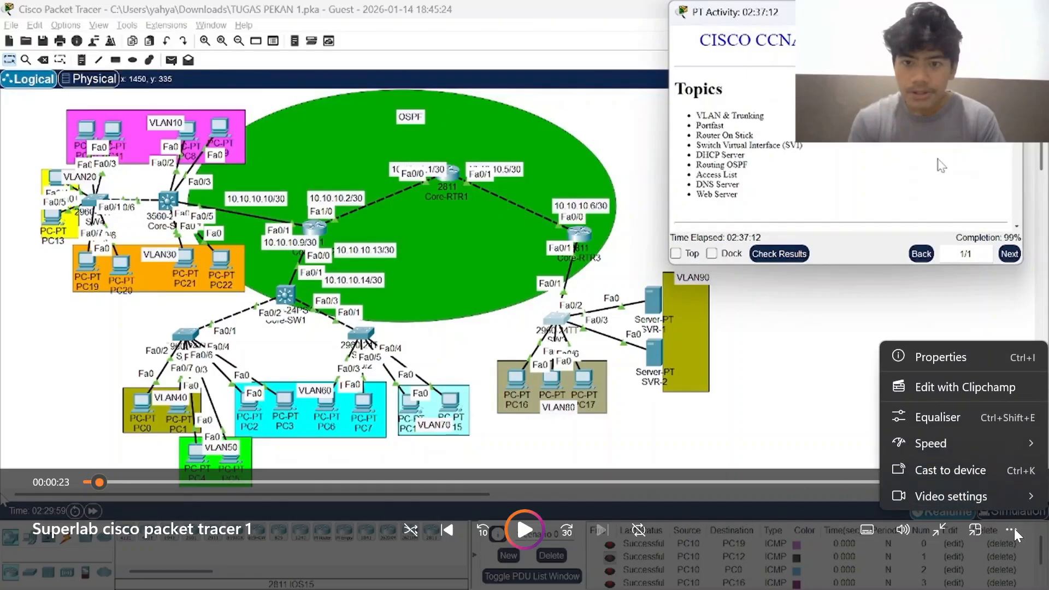
left_click(940, 536)
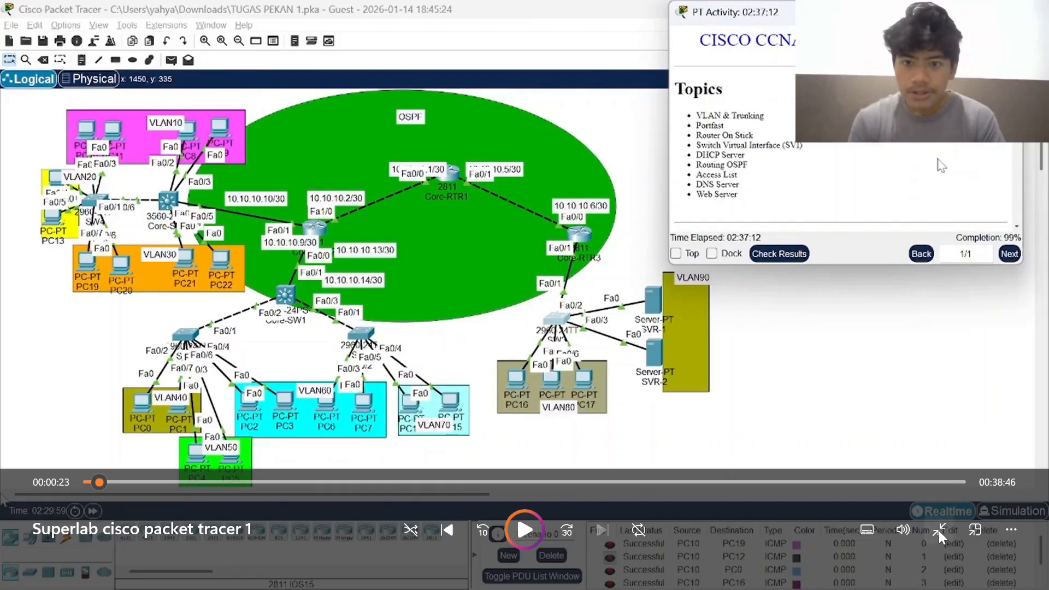
left_click(940, 534)
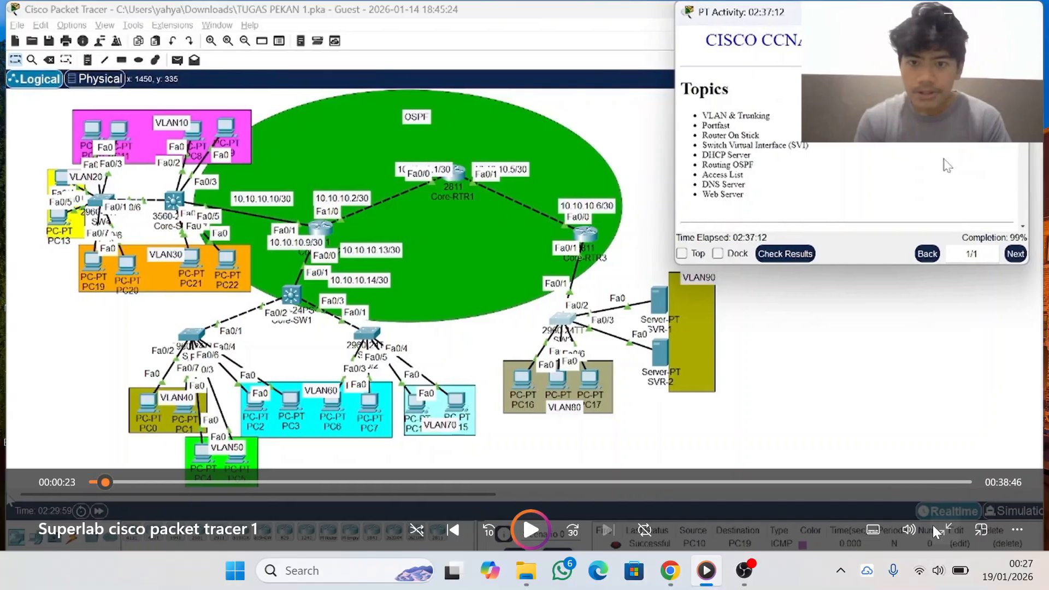
Switch to OBS Studio and unmute the Desktop Audio source.
mouse_move(762, 570)
left_click(785, 515)
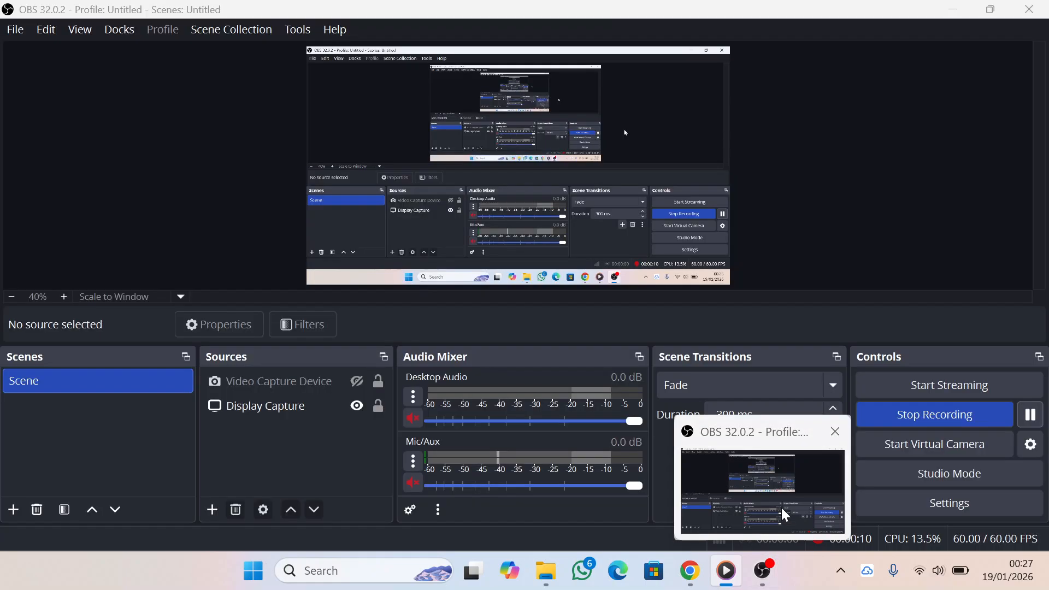
left_click(781, 507)
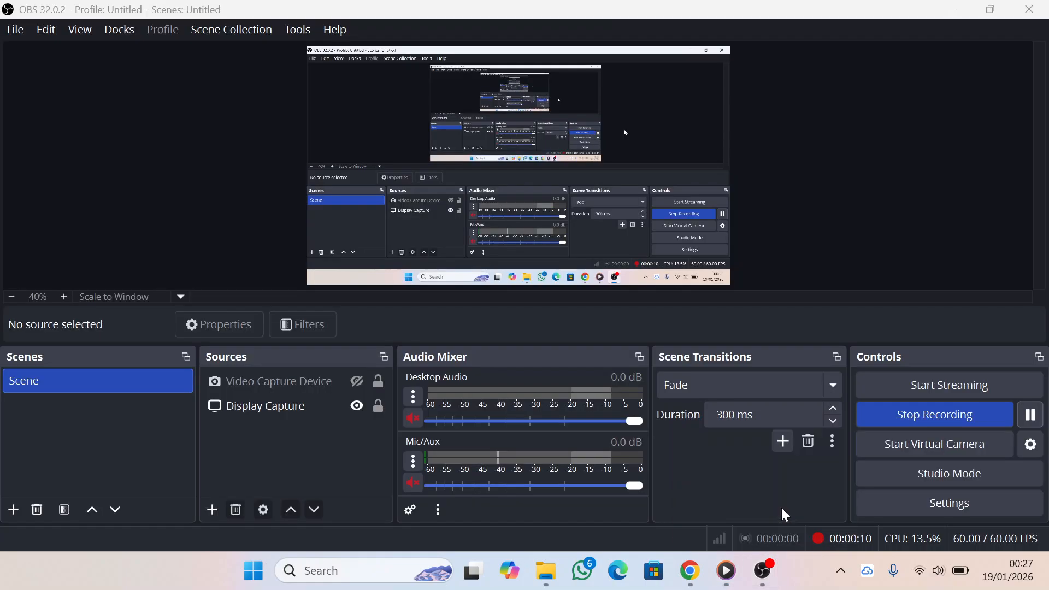
left_click(413, 418)
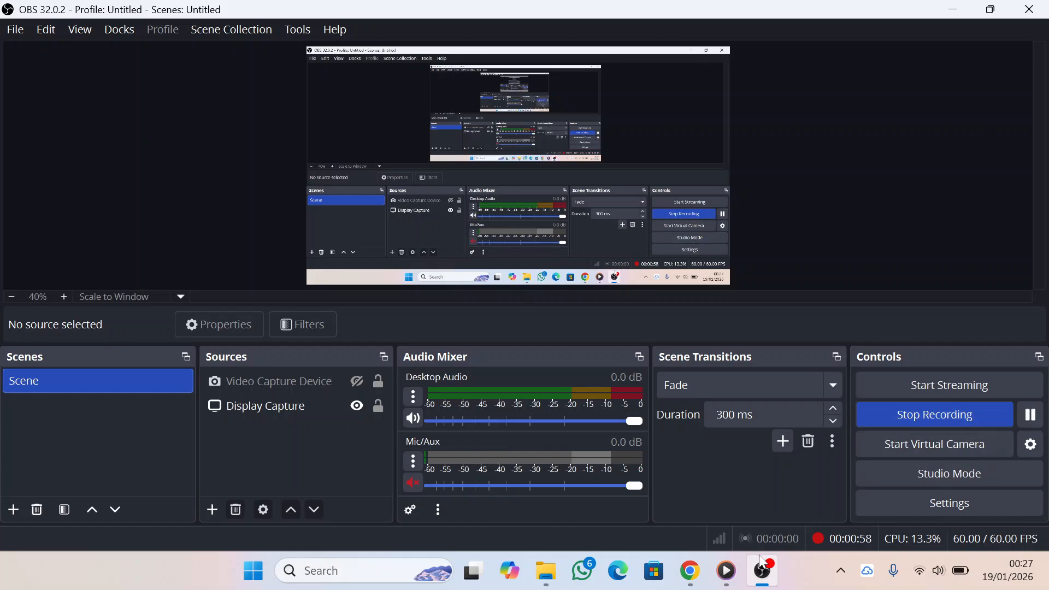
Switch back to Media Player, resume the paused video and show it full screen.
left_click(726, 584)
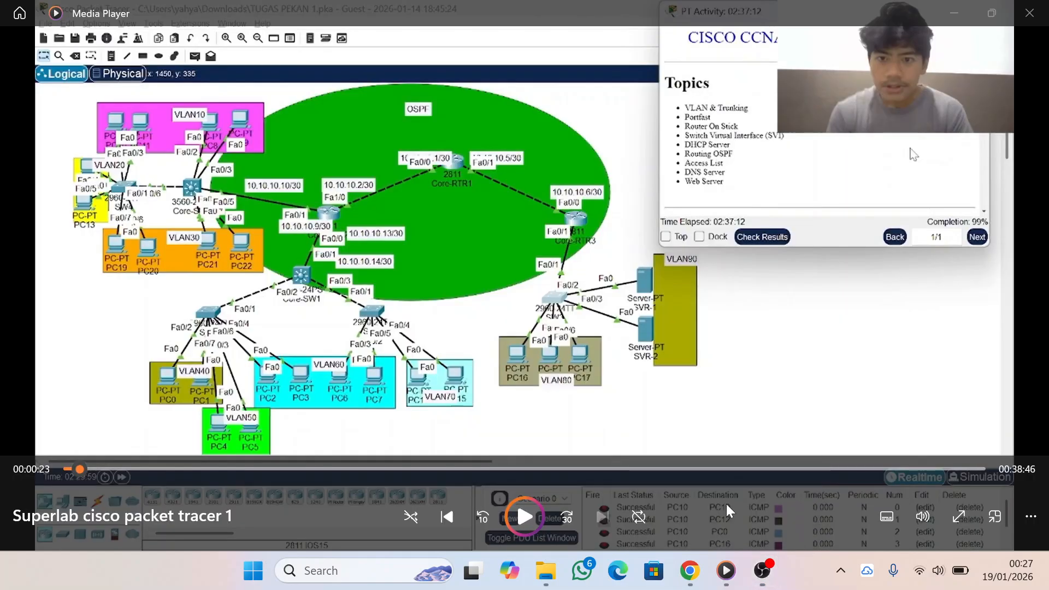
left_click(525, 526)
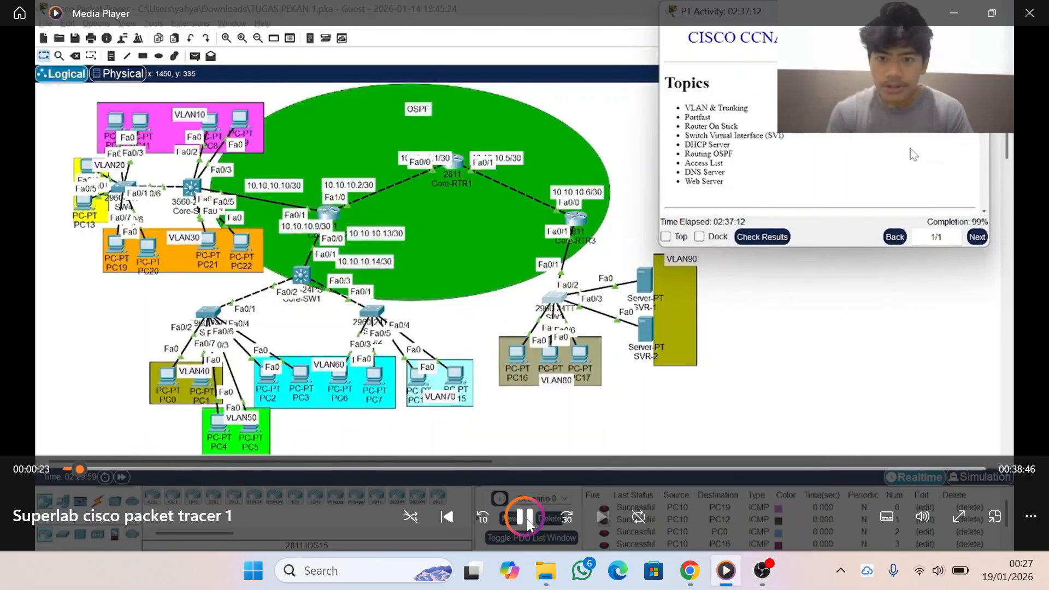
mouse_move(761, 569)
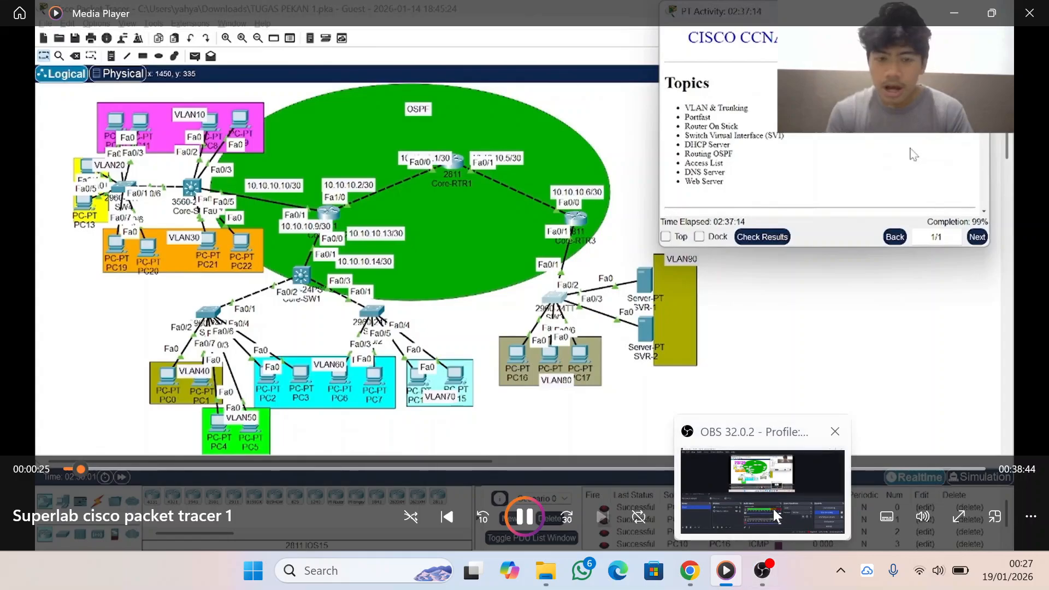
left_click(773, 509)
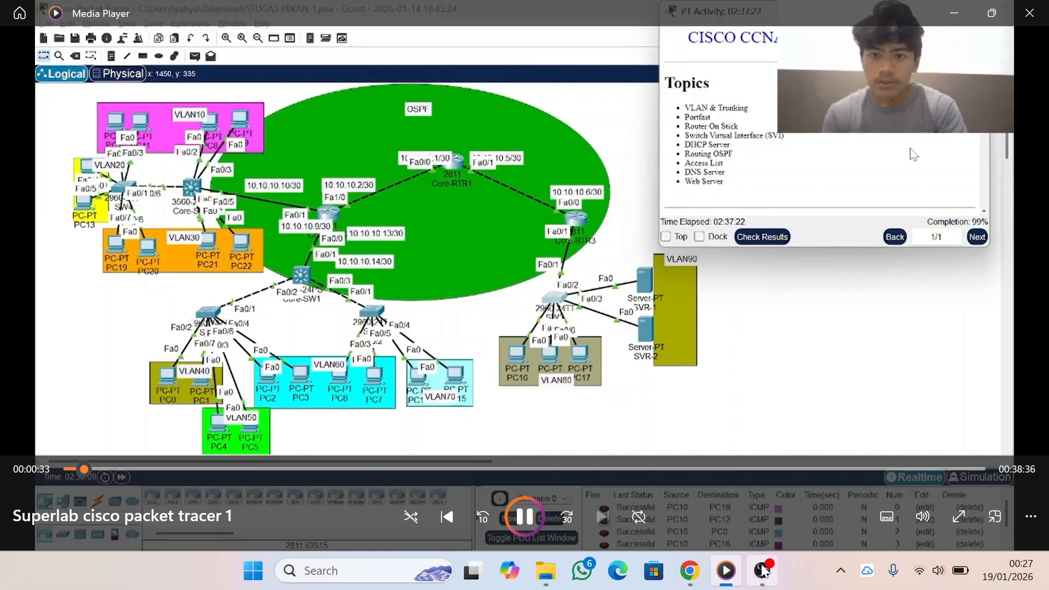
mouse_move(762, 571)
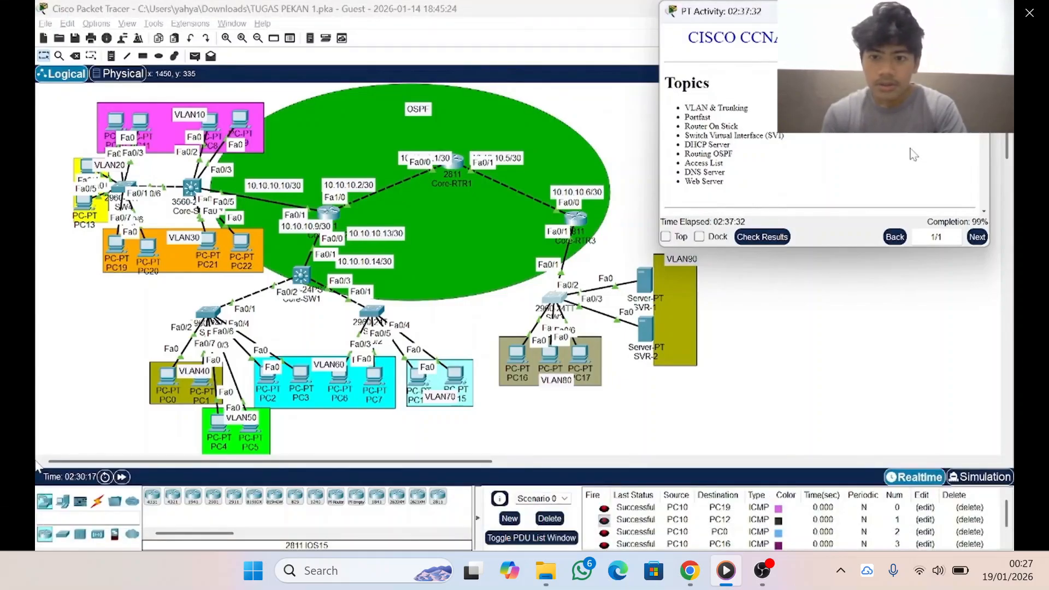
mouse_move(1032, 238)
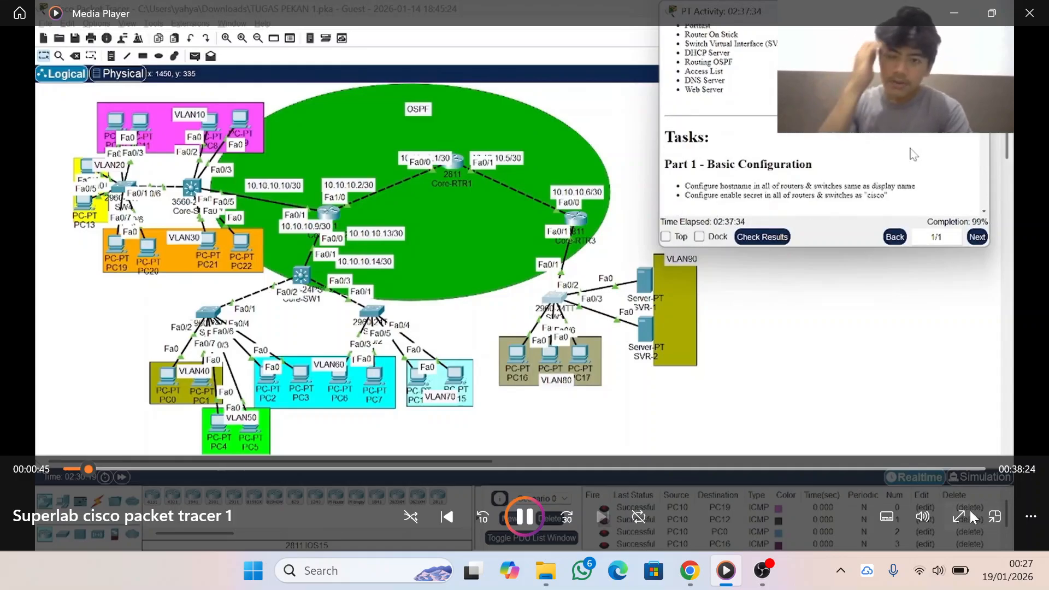
left_click(964, 516)
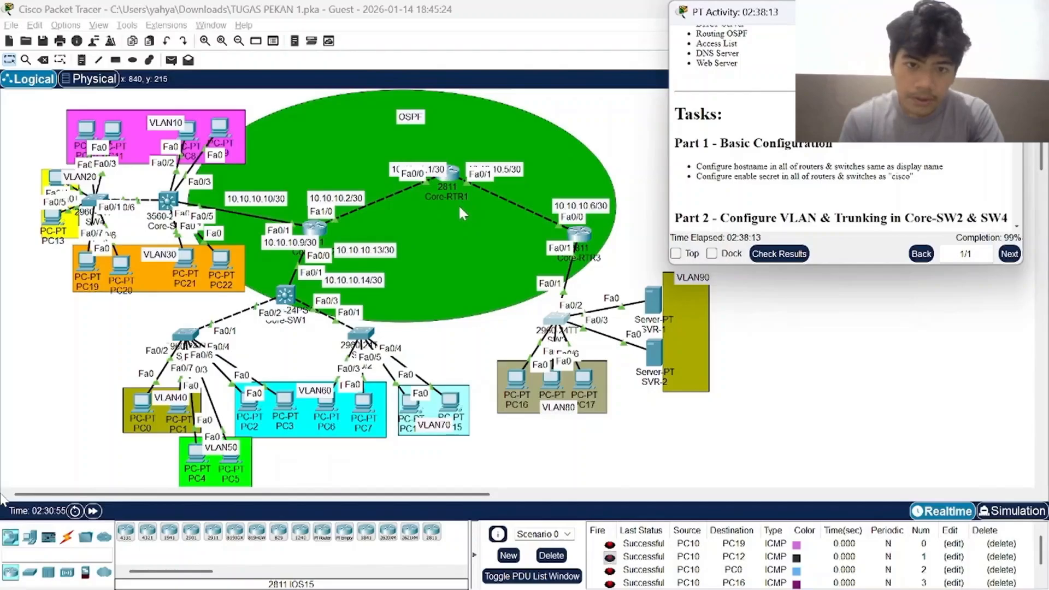
Review the hostname and enable secret commands in Core-RTR1's command-line history, then close its window.
left_click(451, 179)
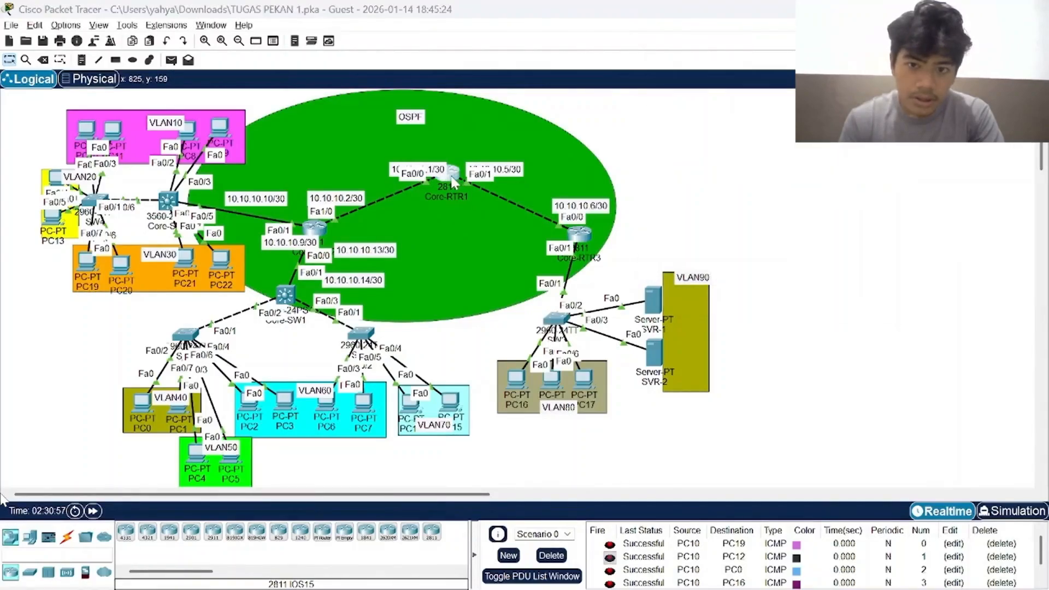
left_click(453, 181)
scroll(650, 302, "up", 20)
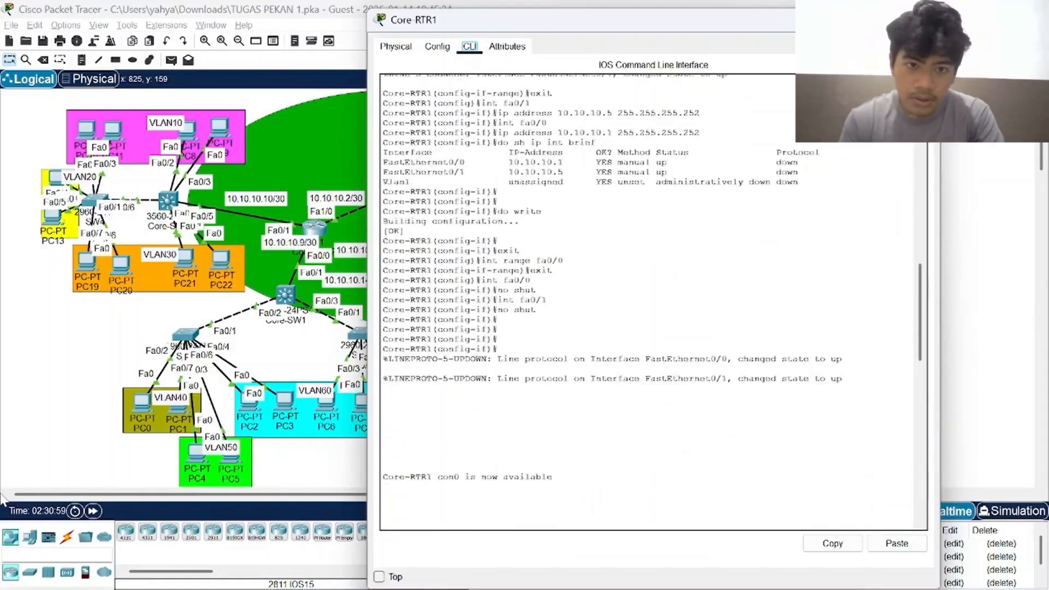
scroll(650, 301, "up", 2)
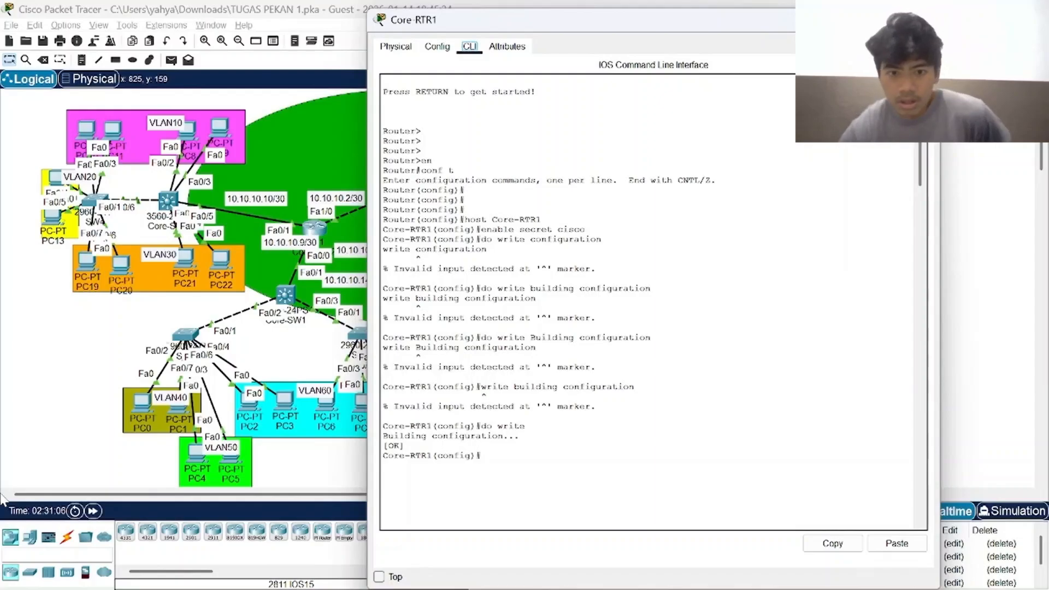
key("alt+F4")
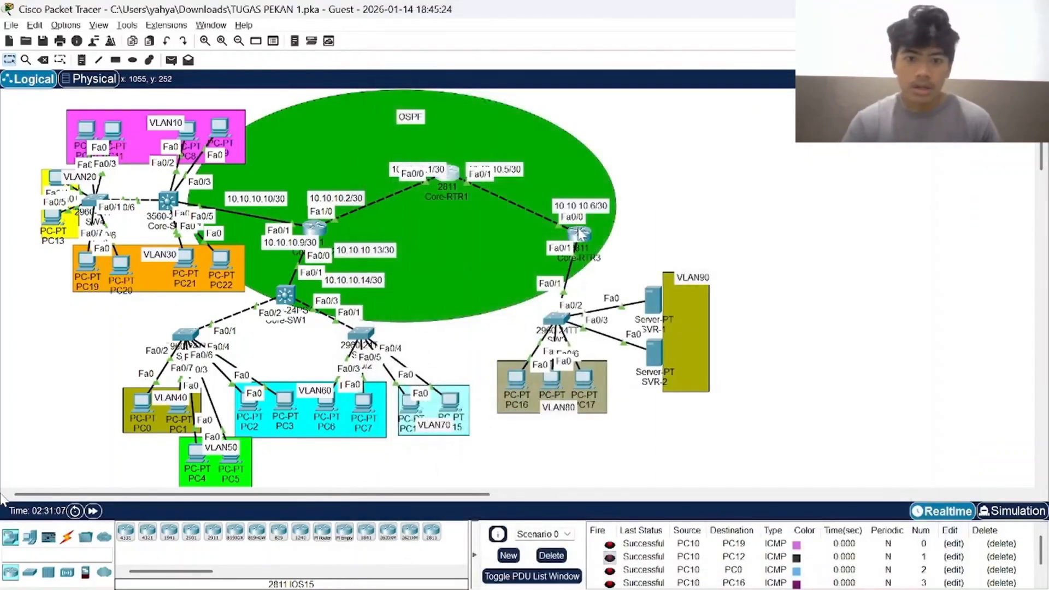
Look through the command-line configuration history of router Core-RTR3 and close its window.
left_click(578, 229)
scroll(653, 300, "up", 20)
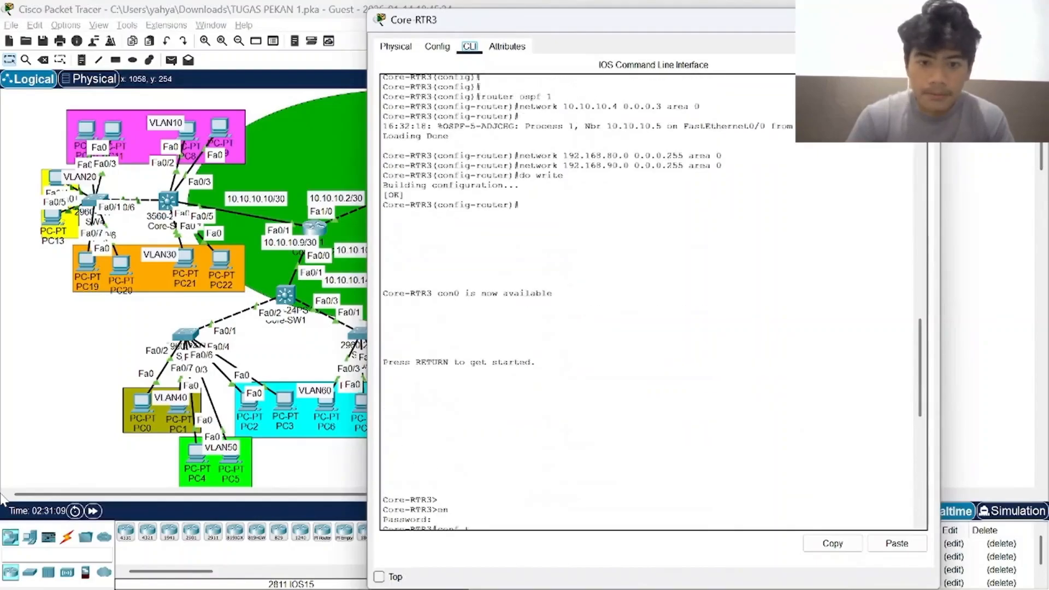
scroll(653, 300, "up", 1)
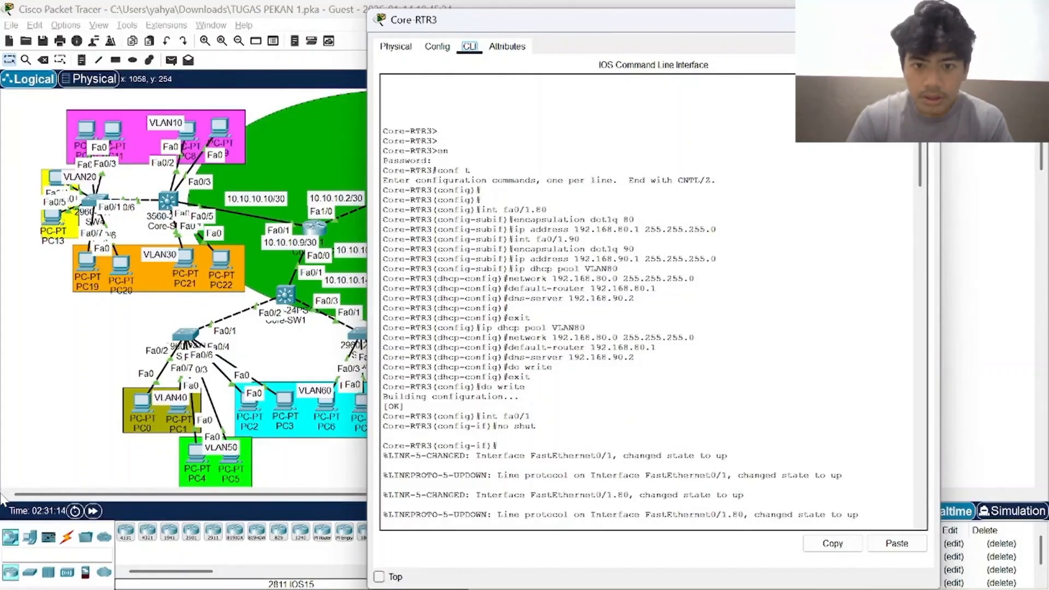
left_click(924, 19)
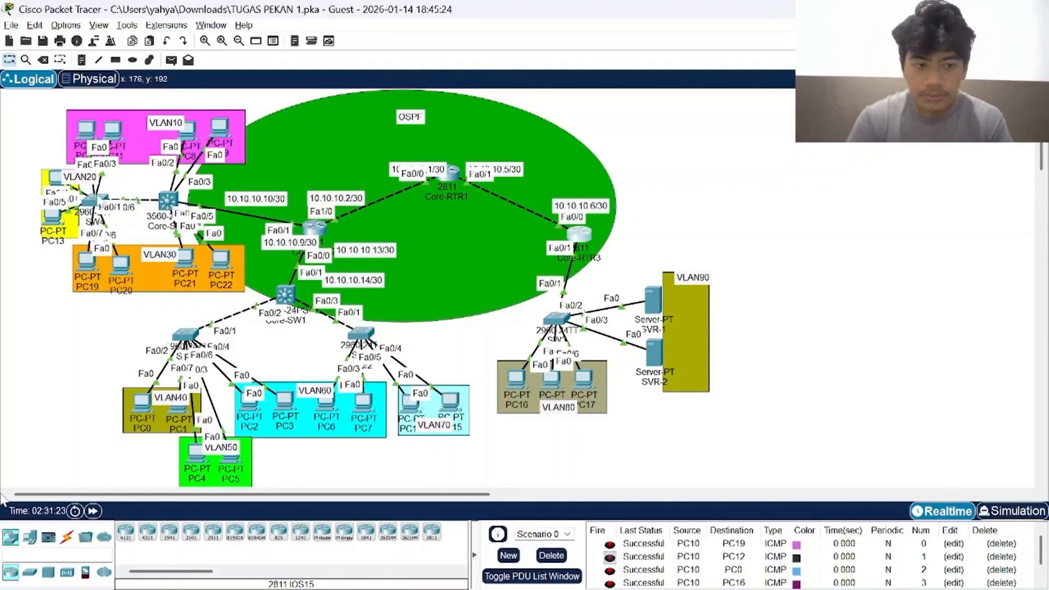
Check the configured hostnames at the command-line prompts of Core-RTR2 and SW1, closing each device window.
mouse_move(92, 201)
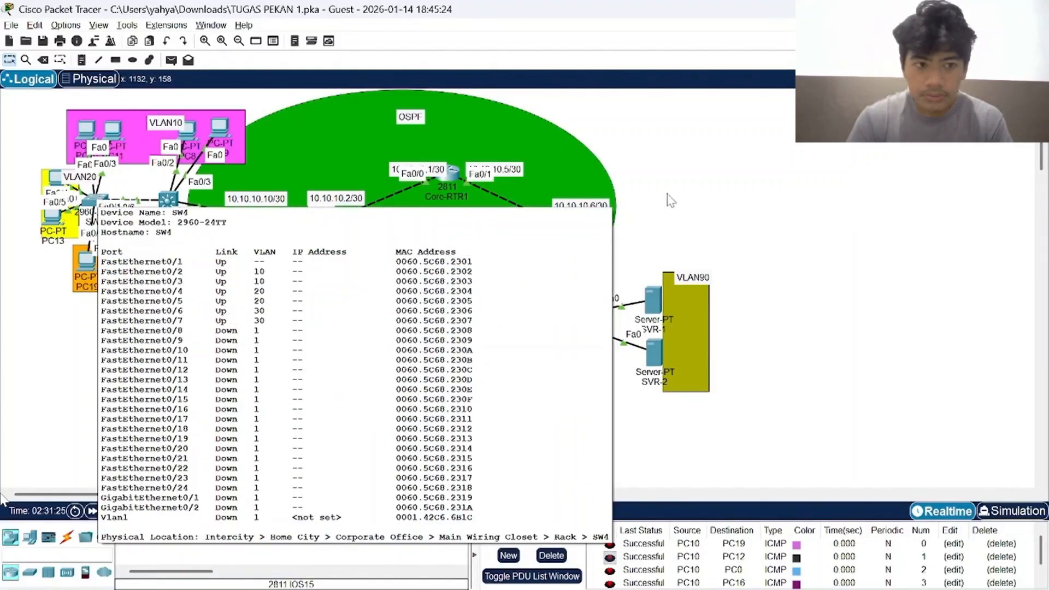
left_click(316, 227)
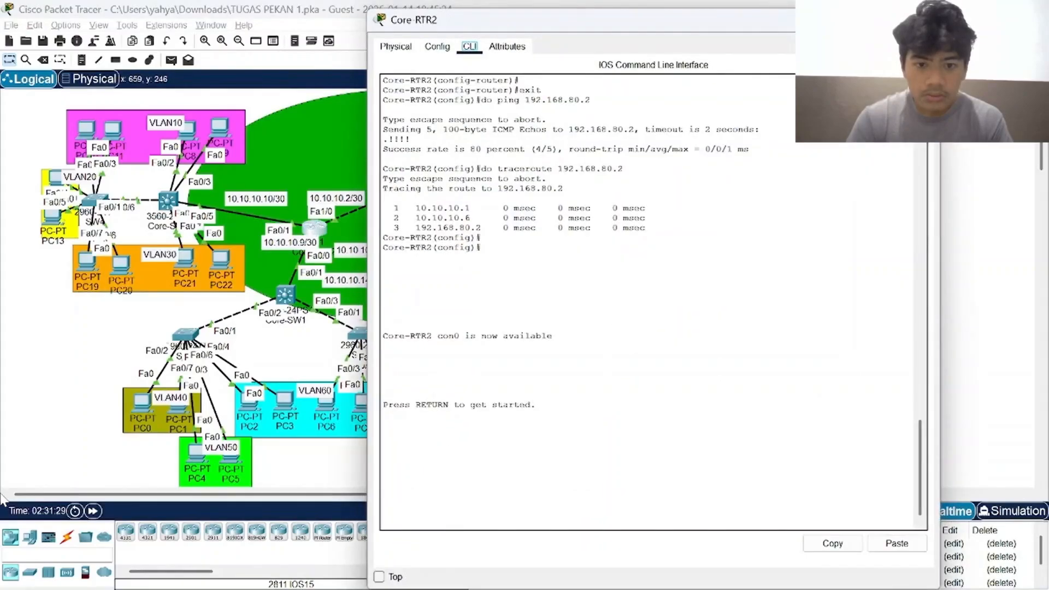
left_click_drag(432, 248, 482, 247)
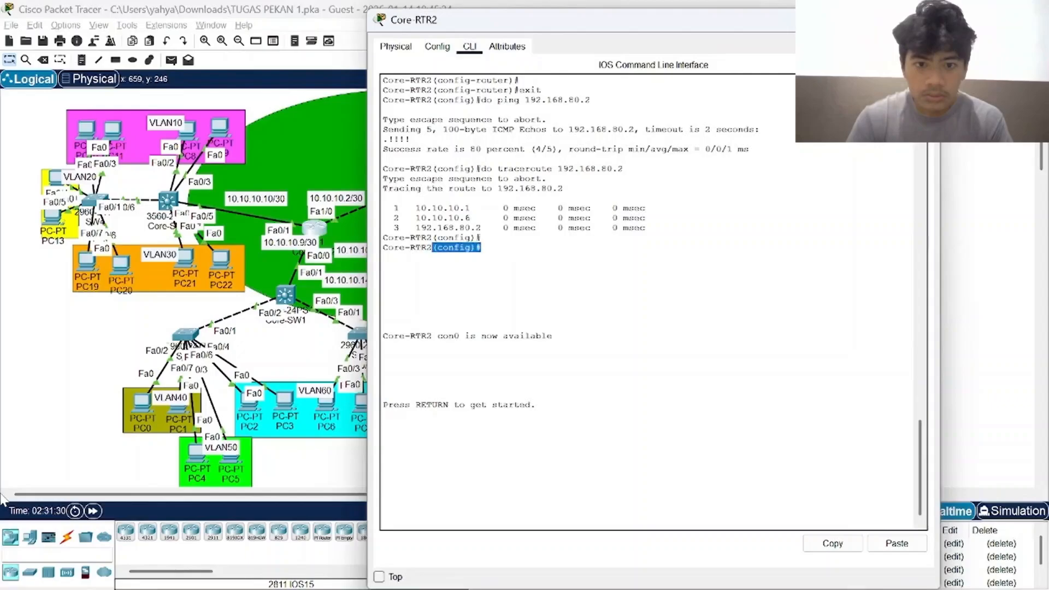
left_click(421, 248)
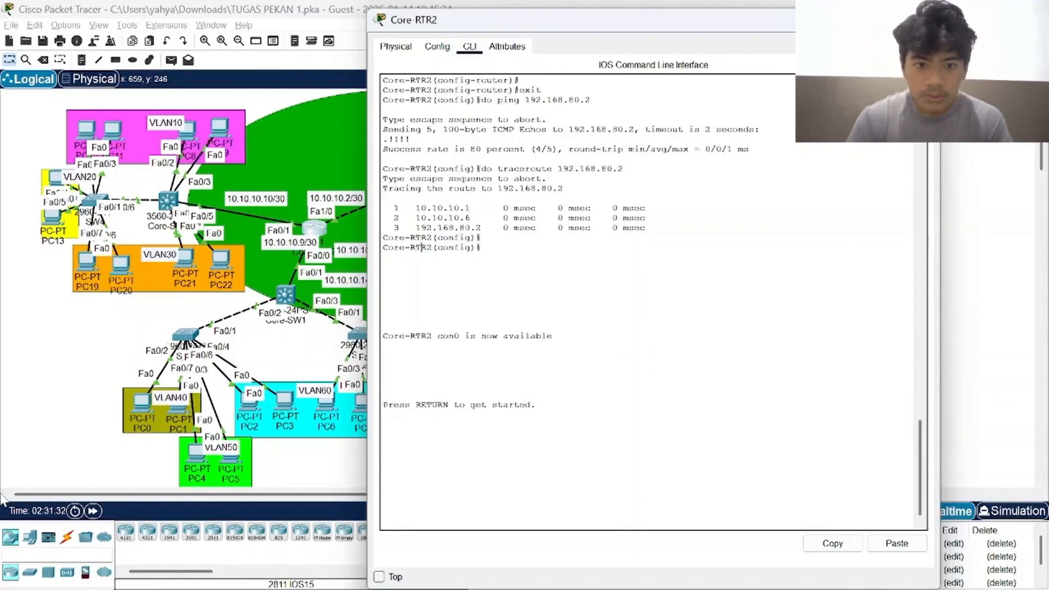
left_click(925, 20)
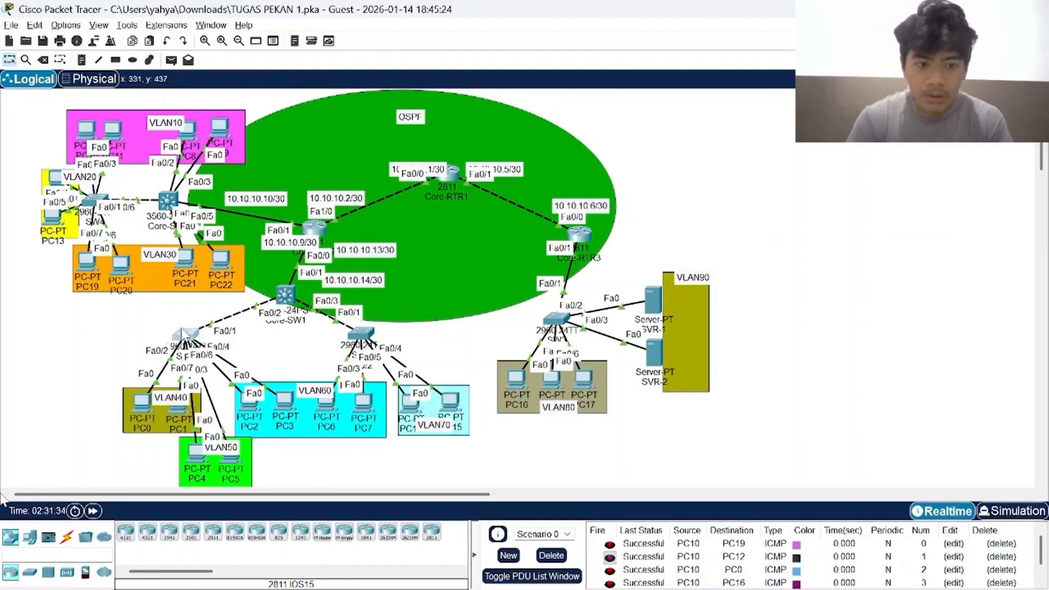
left_click(189, 333)
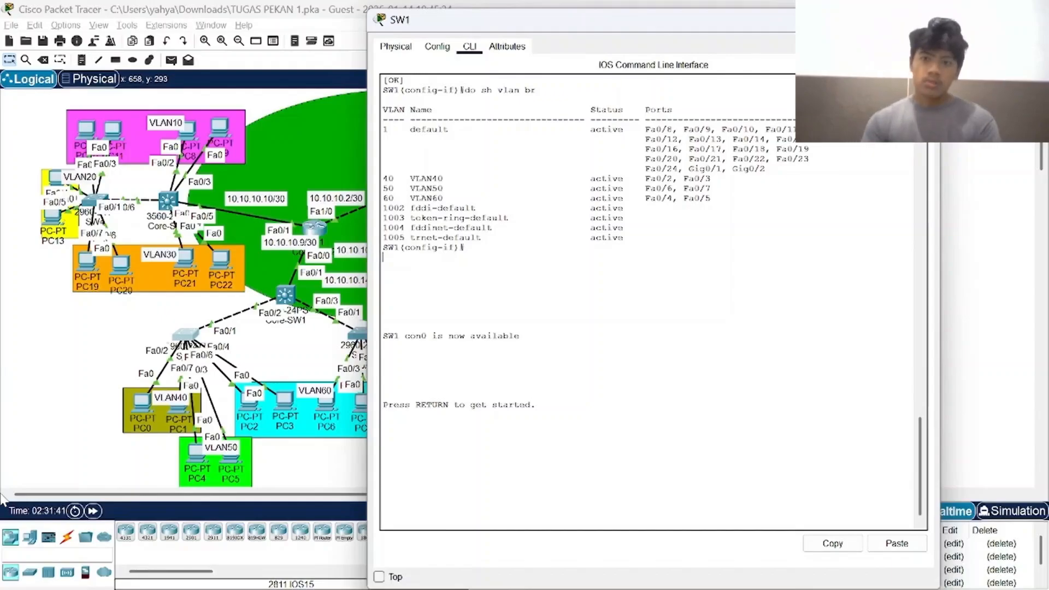
left_click(922, 20)
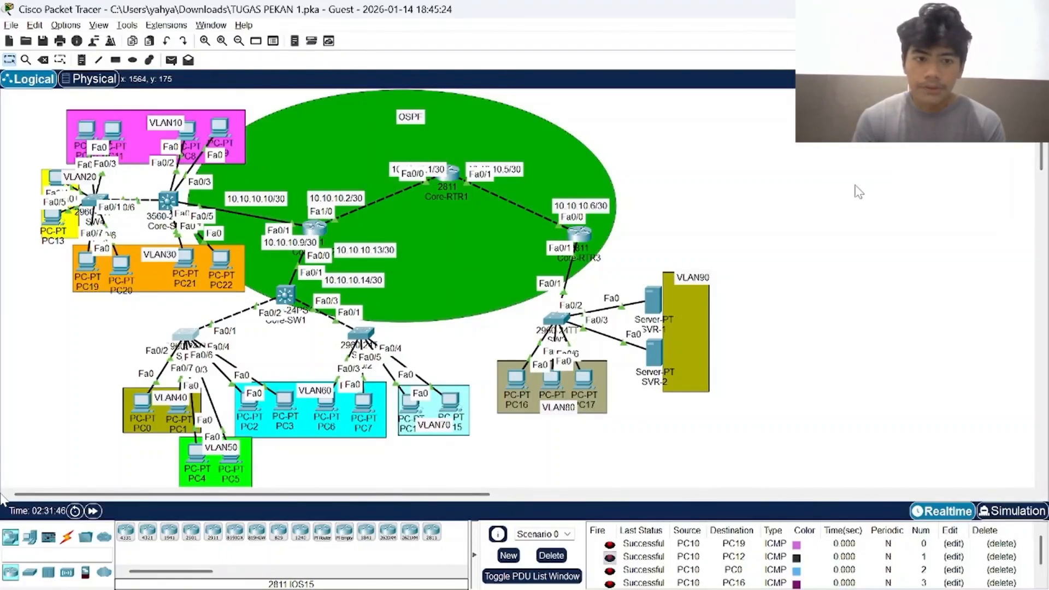
Bring the PT Activity instructions to the front and read the Part 2 tasks on VLAN and trunking for Core-SW2 and SW4.
key("alt+Tab")
key("alt+Tab")
key("alt+Tab")
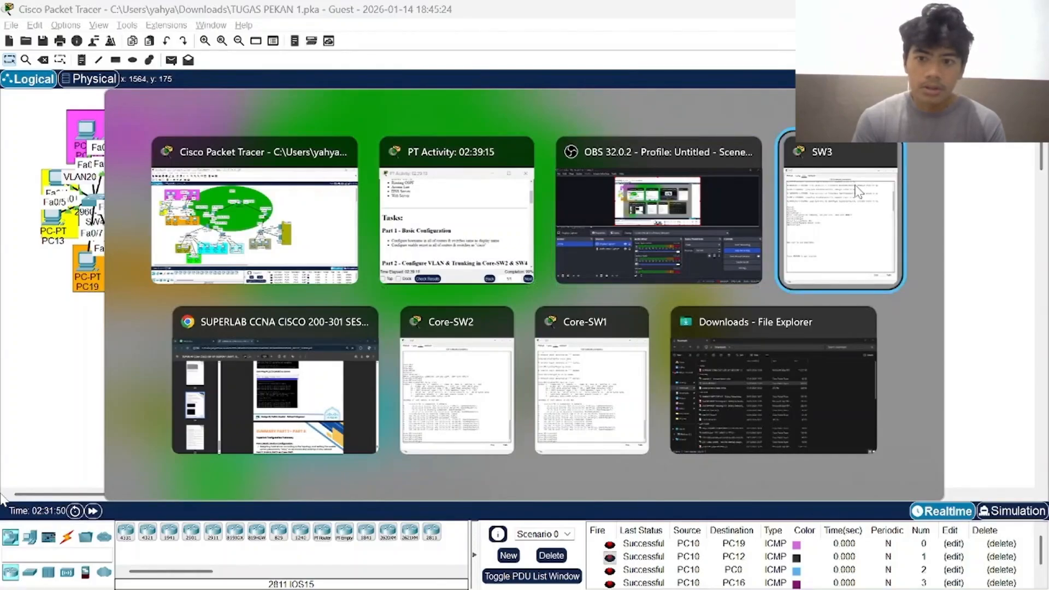
key("alt+Tab")
key("alt+Tab")
key("alt+Tab")
key("alt+Tab")
key("alt+Tab")
key("alt+Tab")
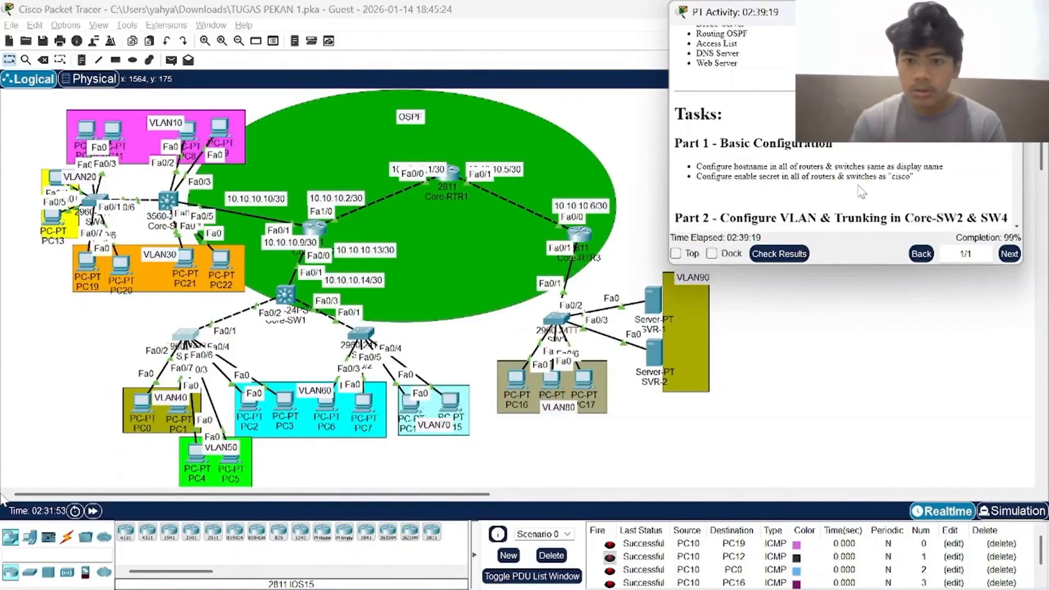
scroll(862, 192, "down", 3)
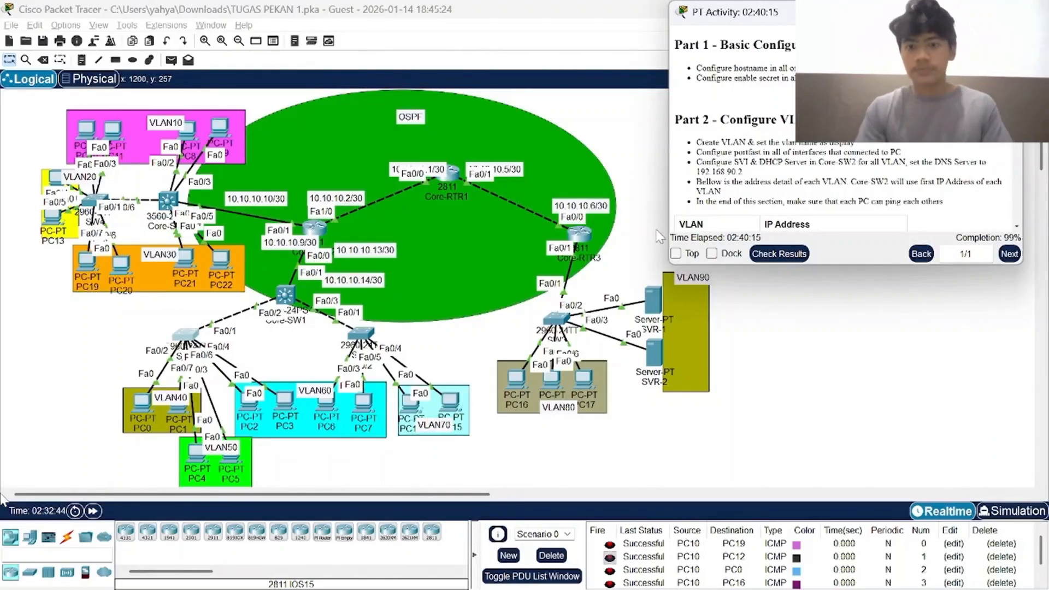
scroll(787, 164, "down", 1)
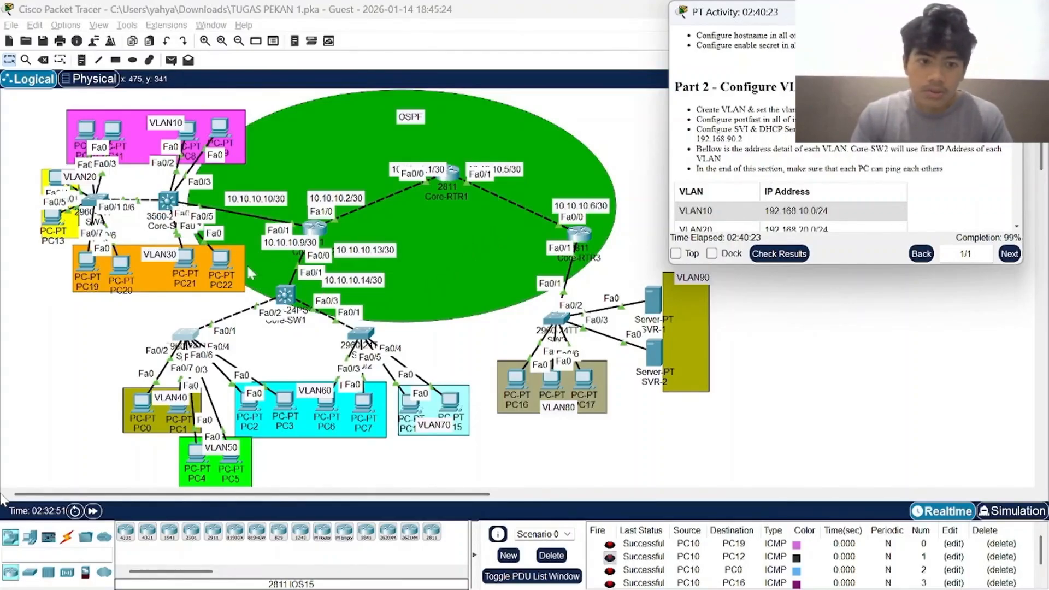
Look through the command-line history of Core-SW2, including its FastEthernet0/1 routed port configuration, and close its window.
left_click(168, 200)
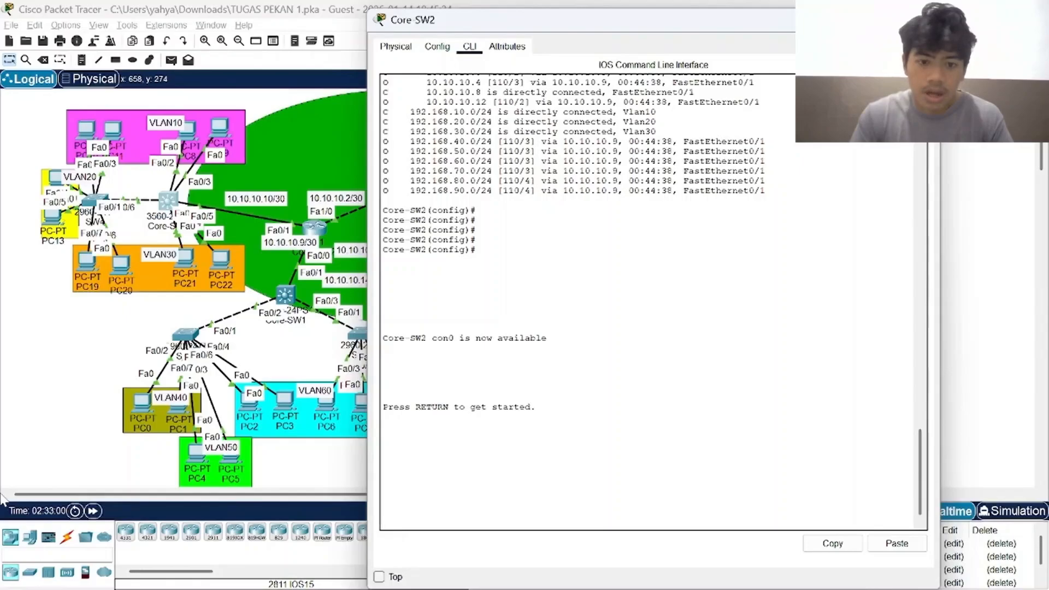
key("ctrl+v")
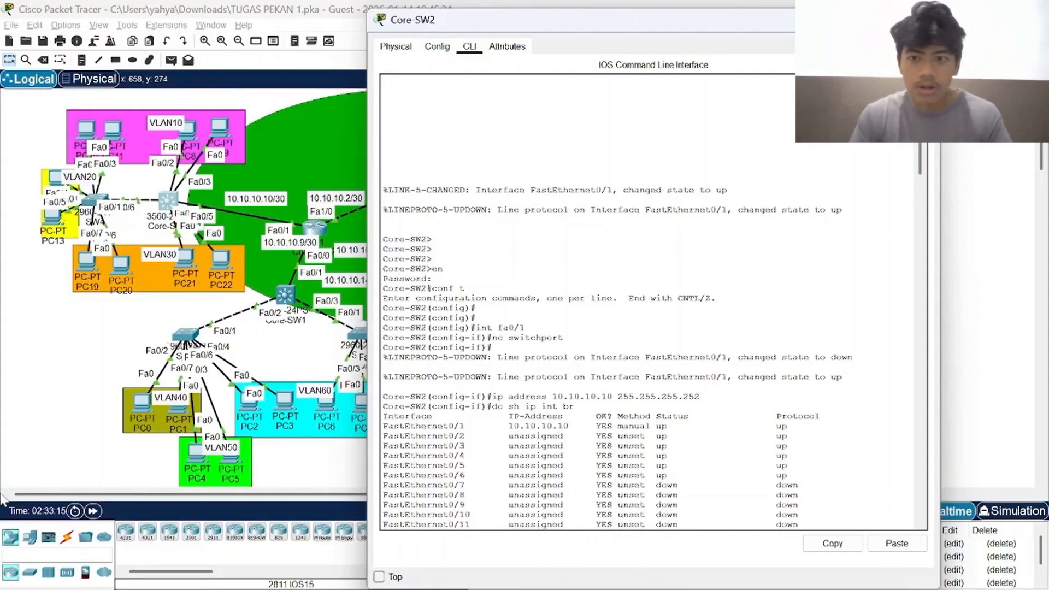
left_click(924, 20)
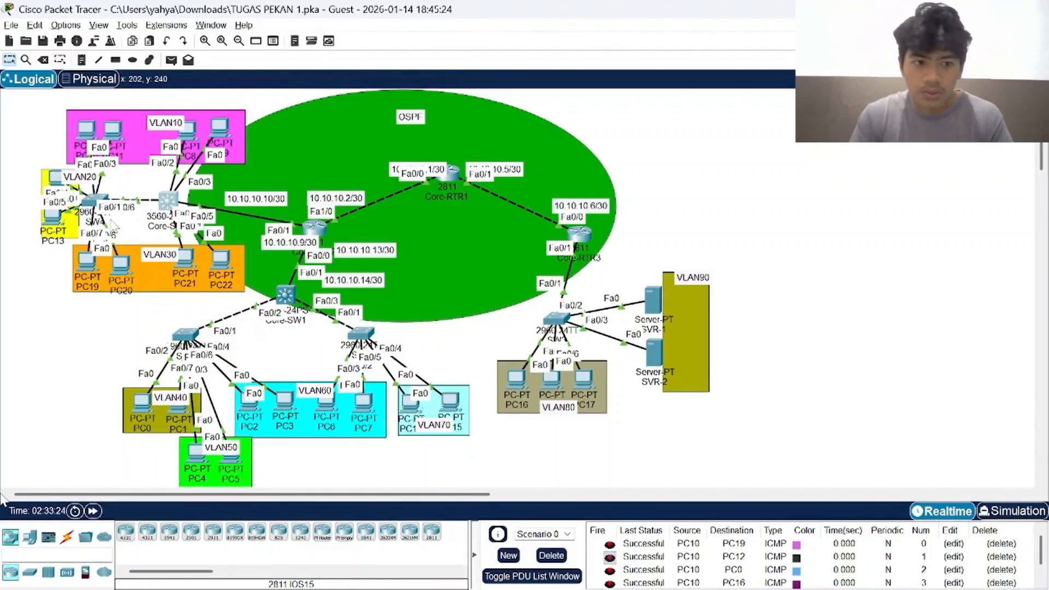
Review SW4's command-line history for the VLAN 10, 20 and 30 creation, access port assignments and portfast configuration.
left_click(94, 201)
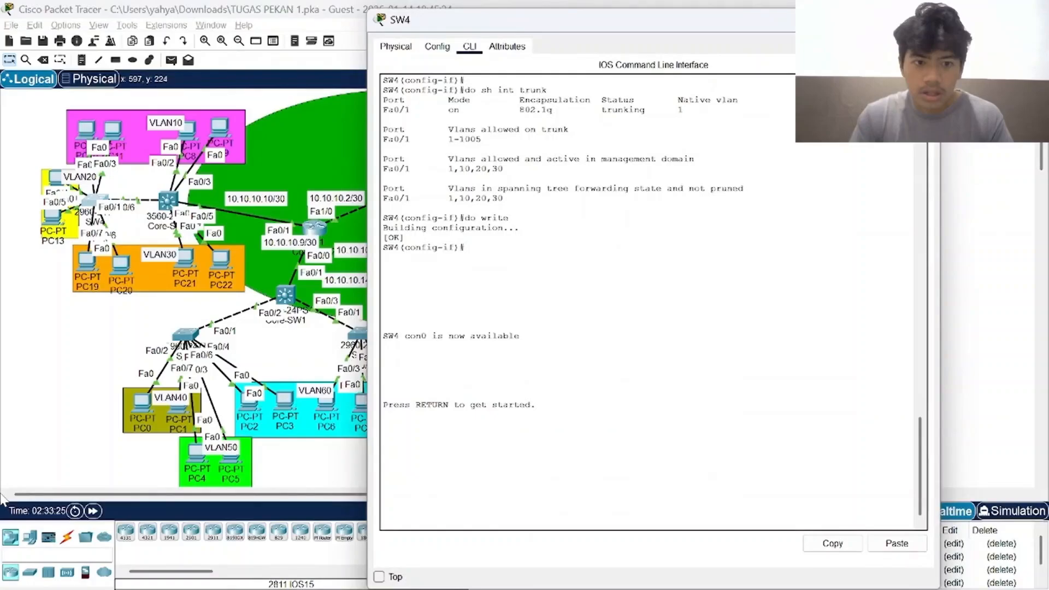
scroll(653, 301, "up", 20)
scroll(653, 302, "up", 5)
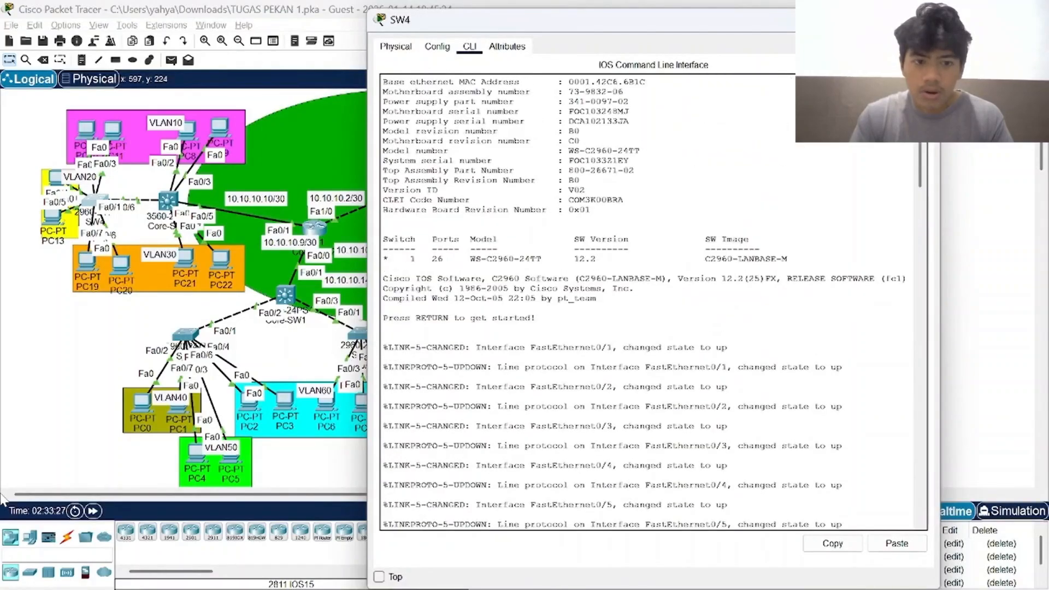
scroll(653, 302, "down", 7)
key("ctrl+v")
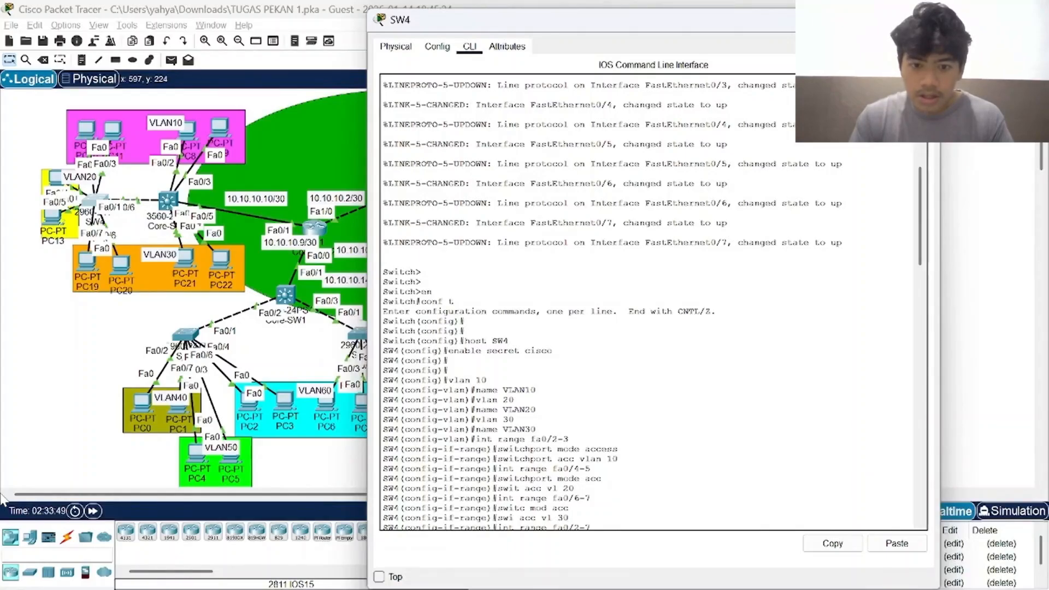
scroll(650, 301, "down", 1)
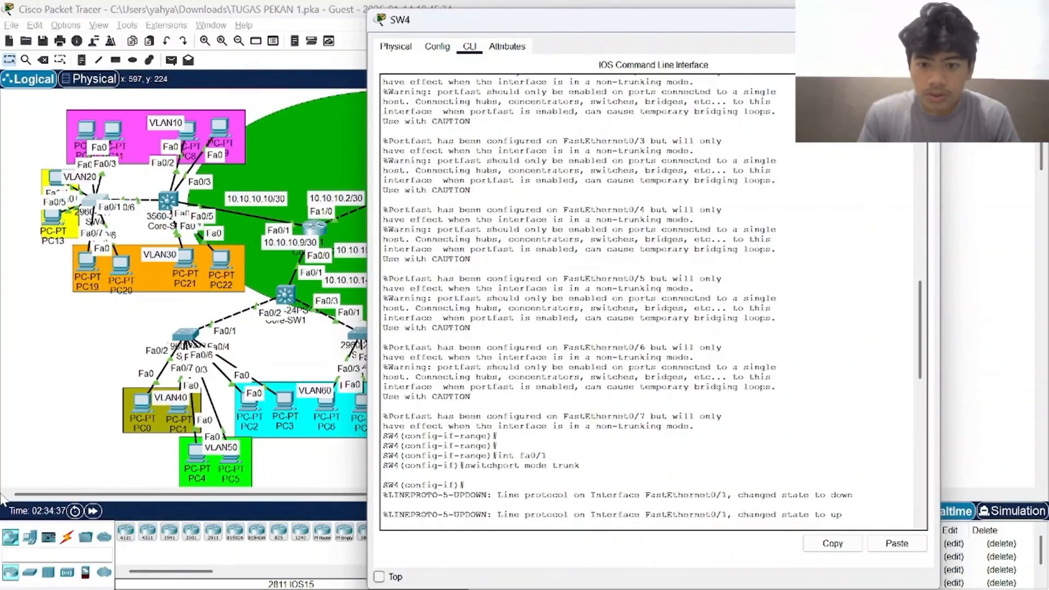
Review SW4's Fa0/1 trunk configuration, VLAN brief and trunk outputs and the saved configuration in its history, then close its window.
key("Return")
type("do sh vlan brief")
key("Return")
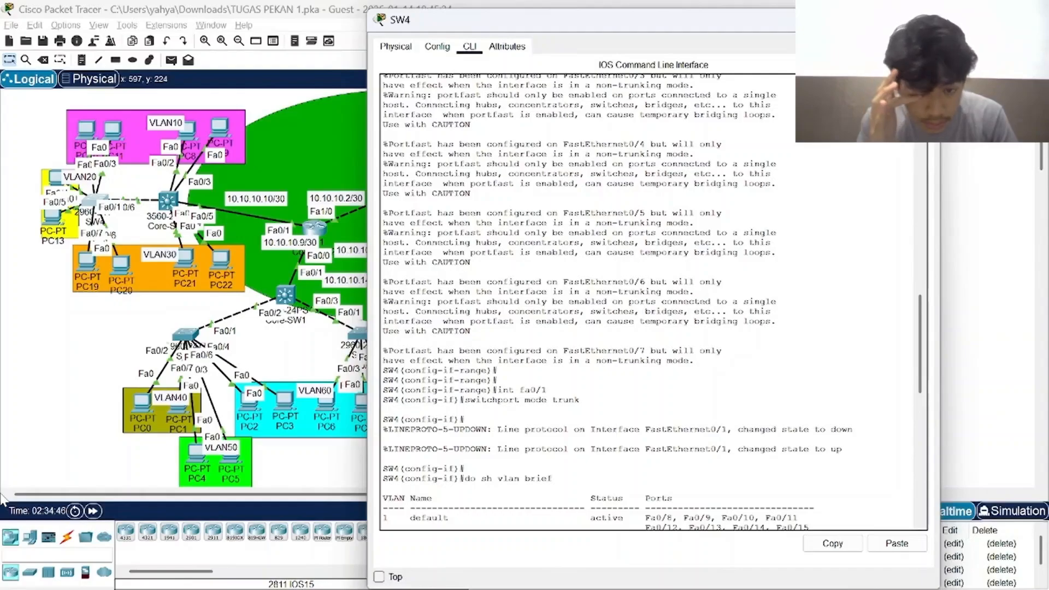
scroll(653, 301, "down", 5)
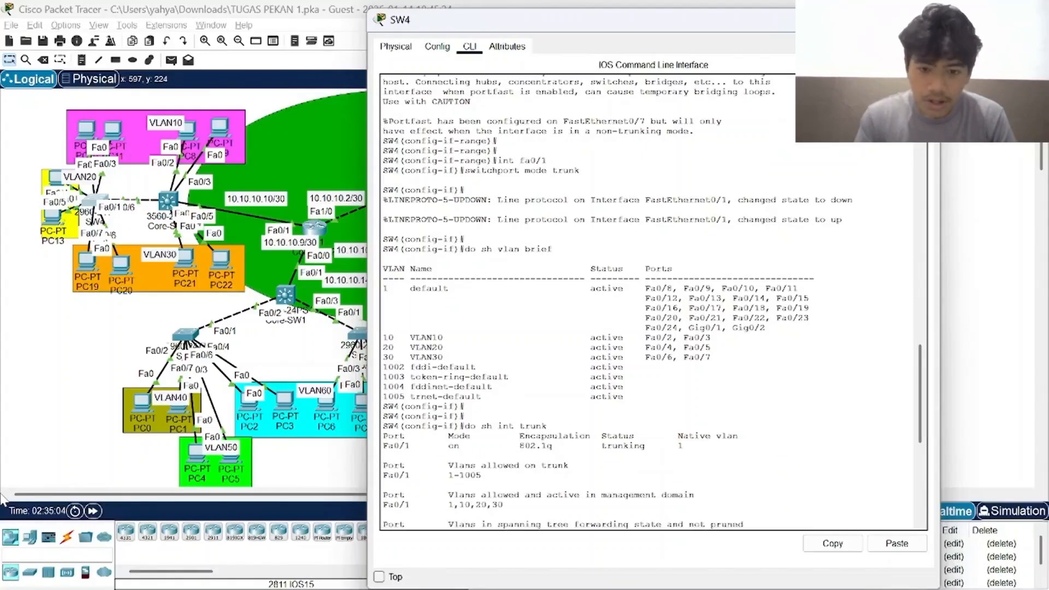
type("do write")
key("Return")
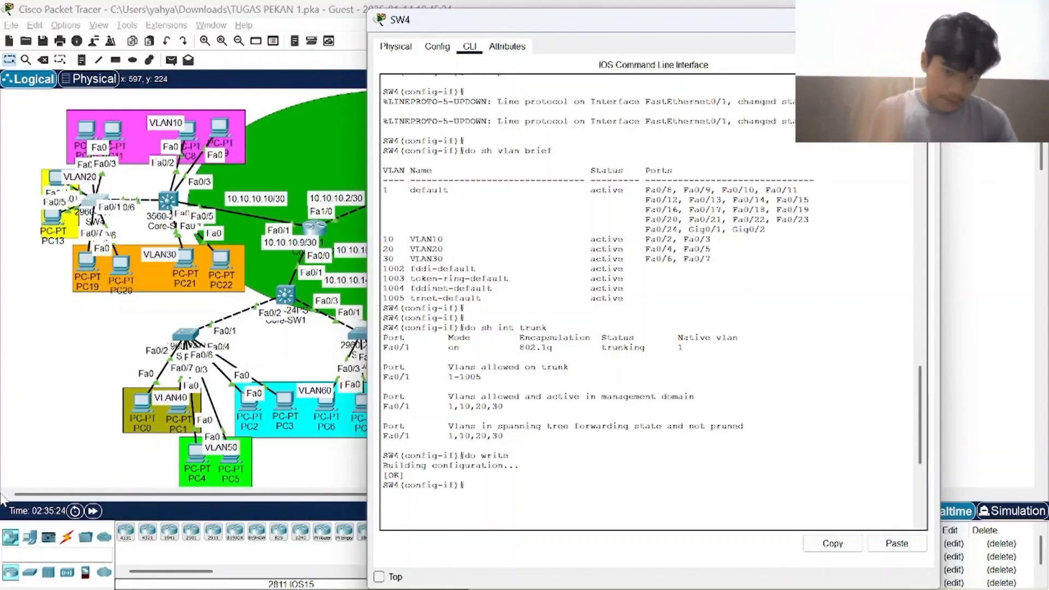
left_click(925, 20)
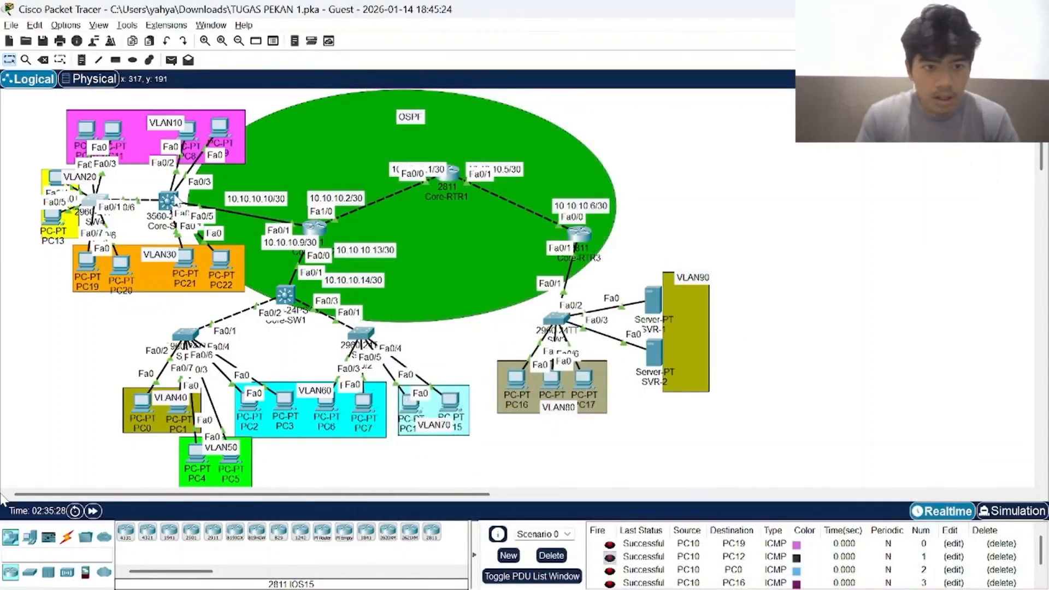
Reopen Core-SW2 and examine its command-line history for the interface addresses, OSPF network commands and routing table.
left_click(168, 201)
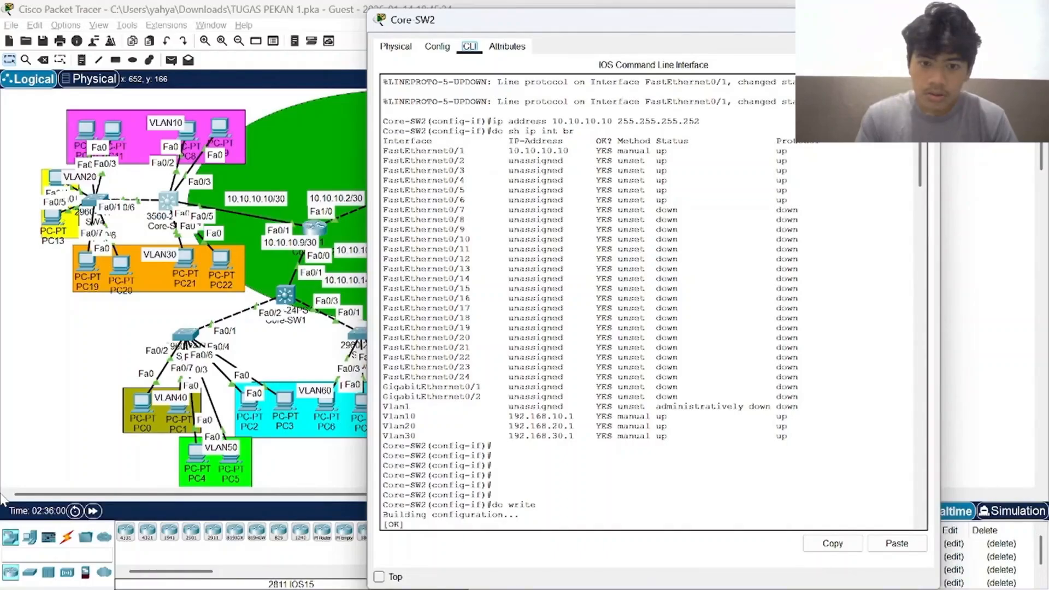
scroll(2, 500, "up", 2)
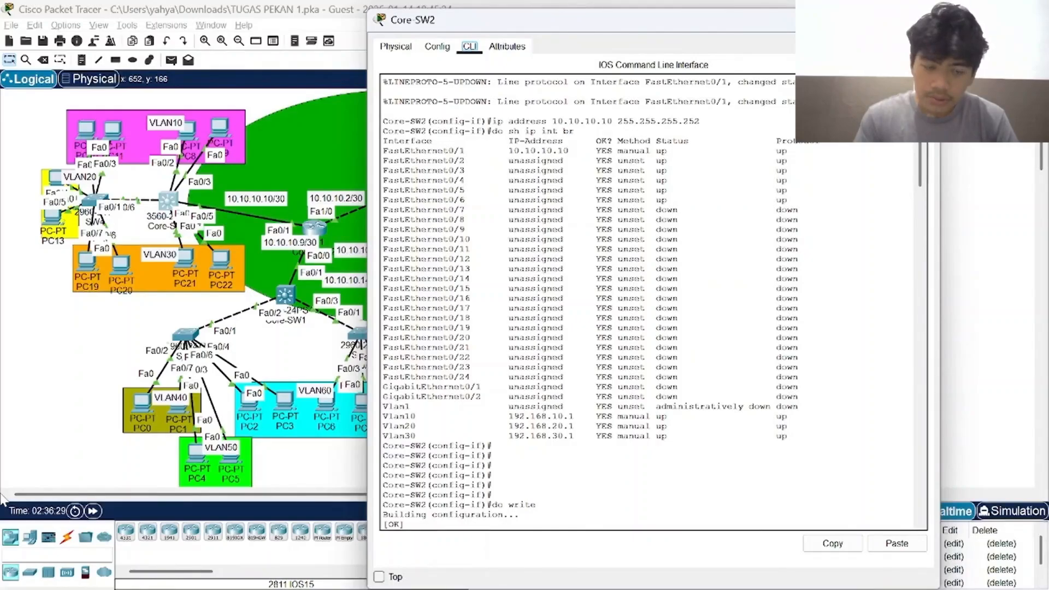
scroll(651, 302, "down", 13)
scroll(650, 302, "down", 11)
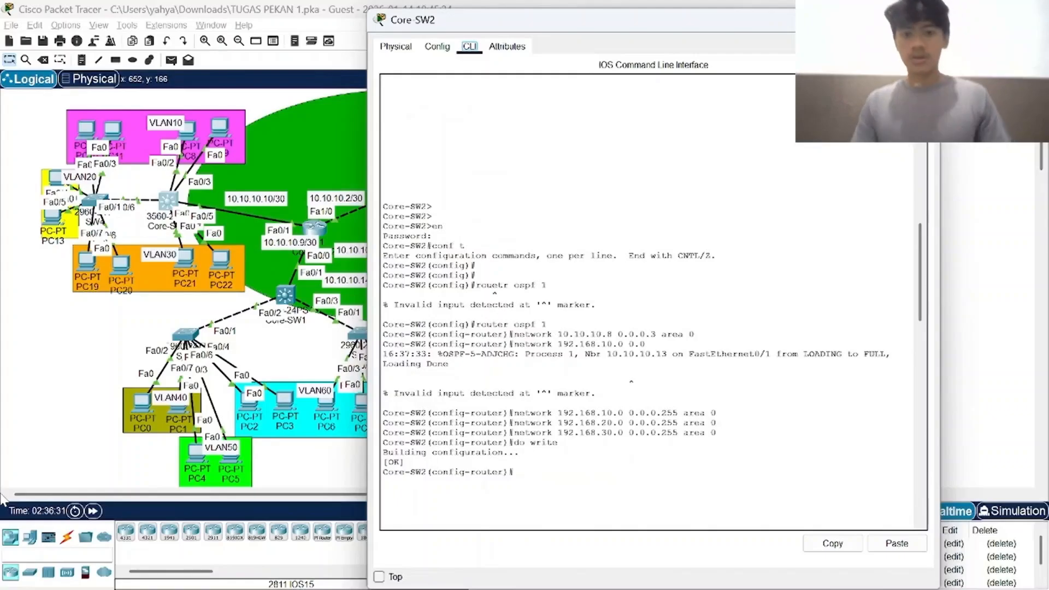
scroll(650, 301, "down", 10)
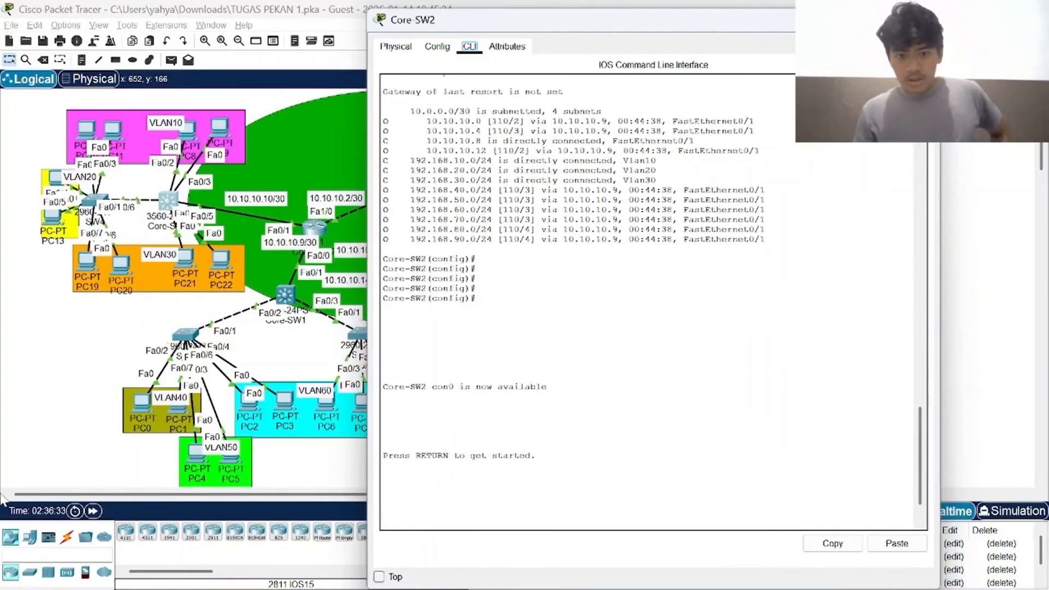
scroll(651, 302, "up", 15)
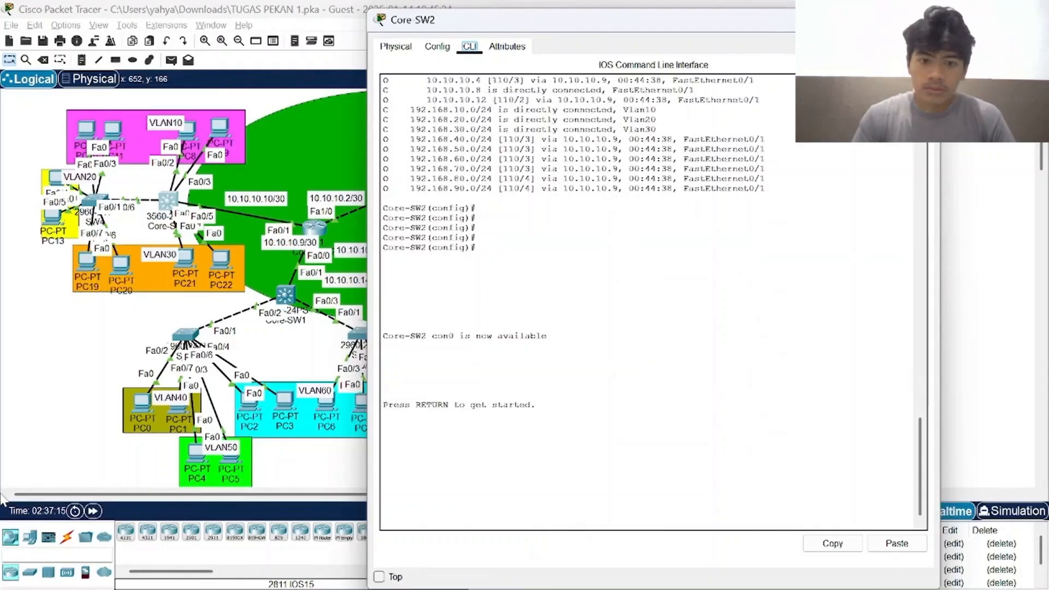
Enter privileged mode on Core-SW2 with the enable password and enter global configuration mode.
key("Return")
key("Return")
key("Return")
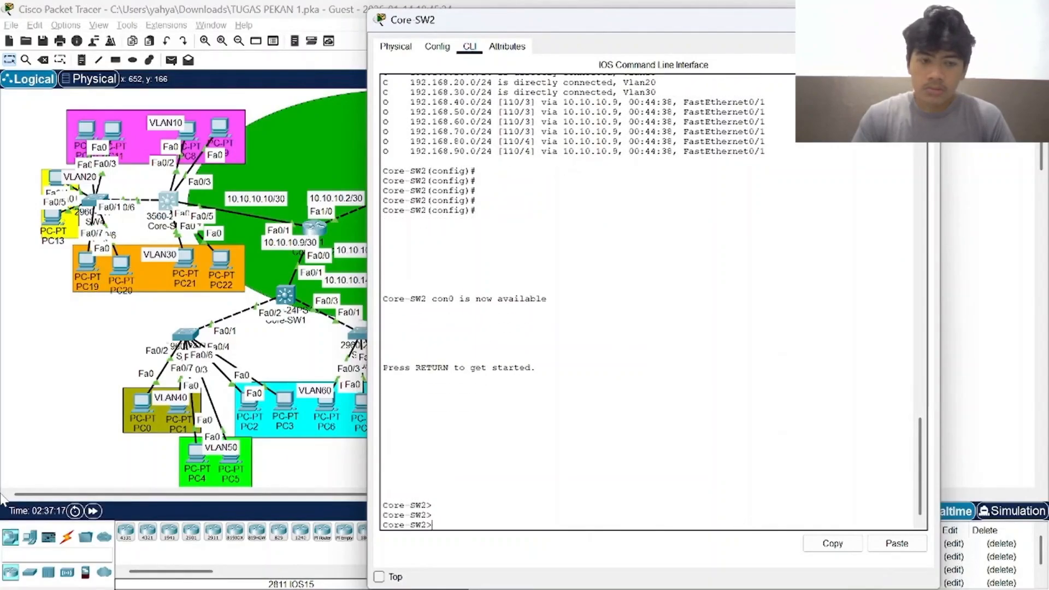
type("en")
key("Return")
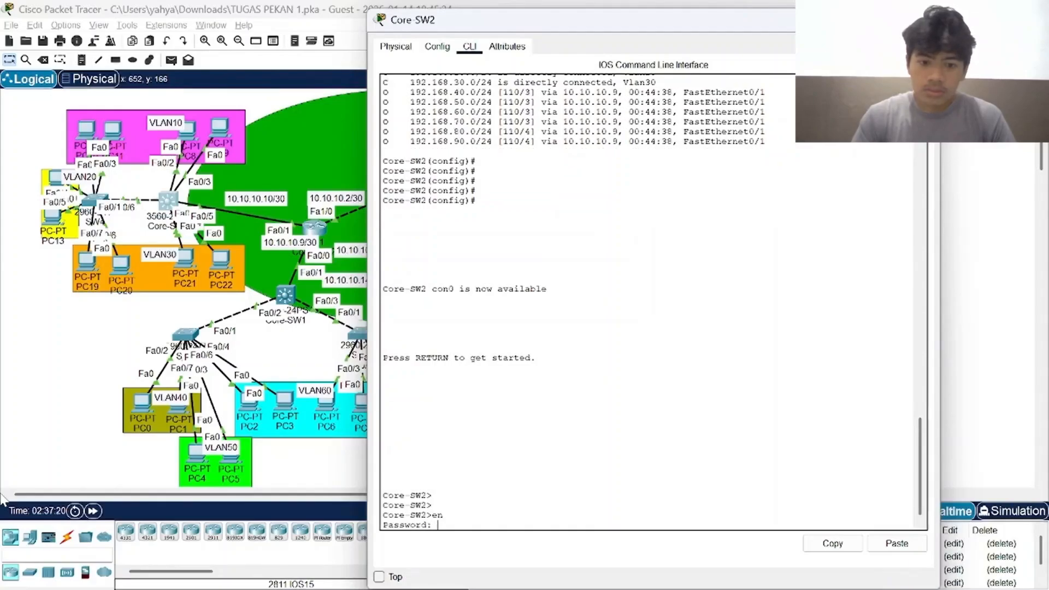
key("Return")
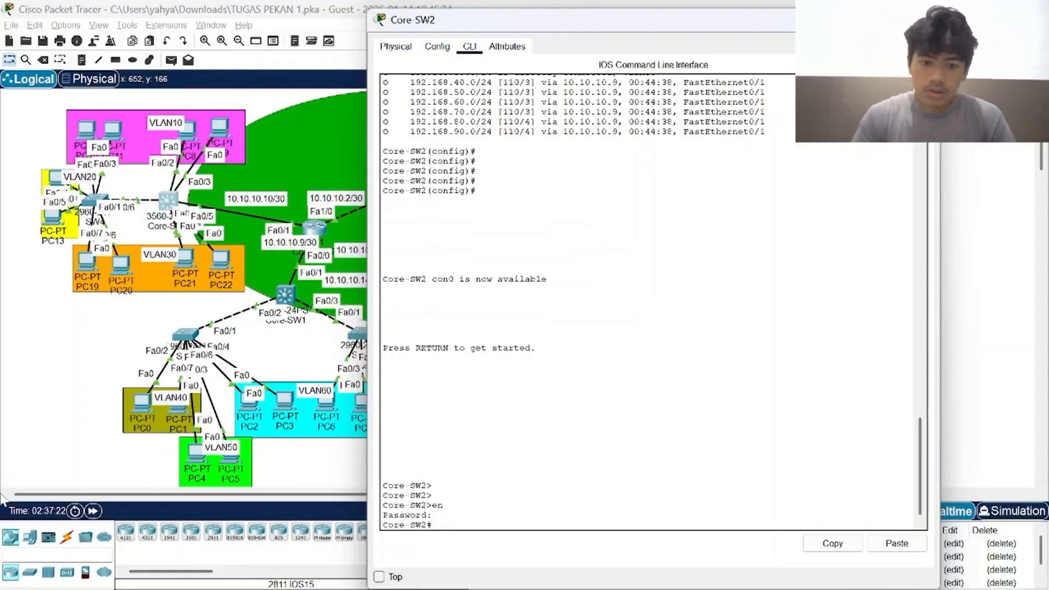
type("conf t")
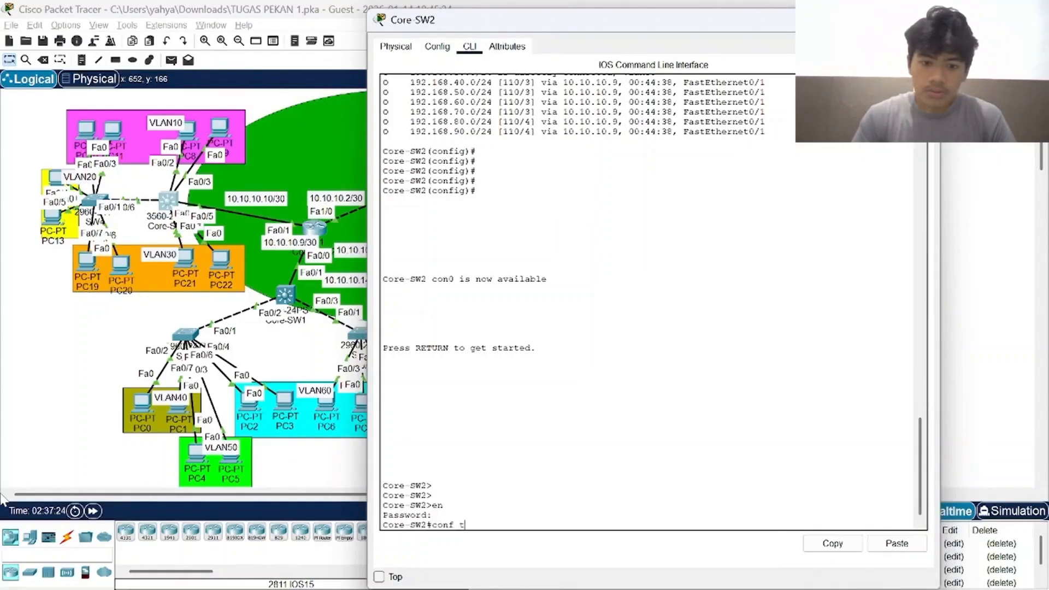
key("Return")
Display Core-SW2's VLAN summary from configuration mode with do sh vlan brief.
type("do")
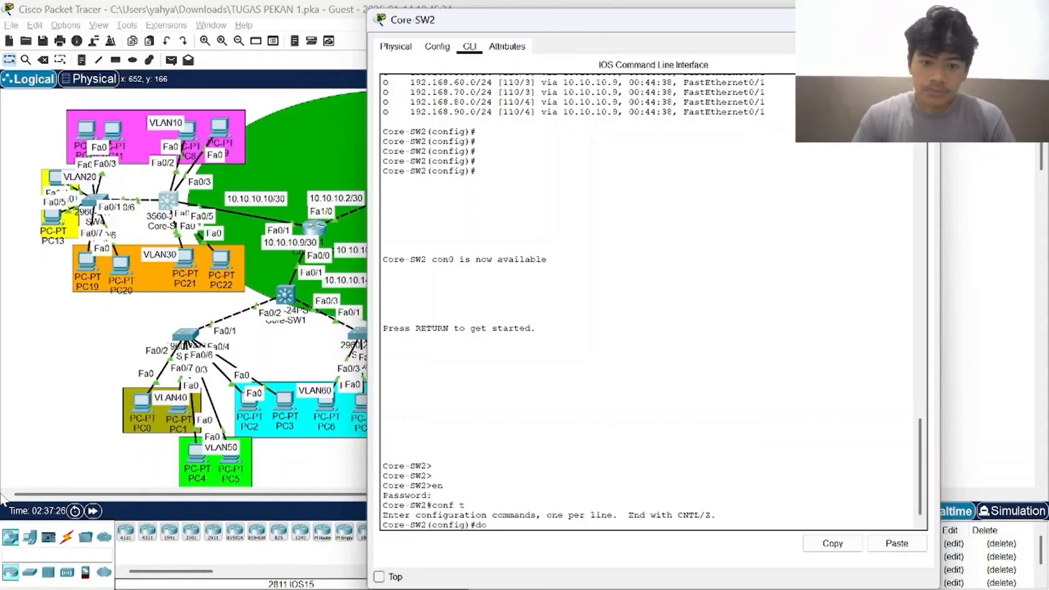
type(" sh")
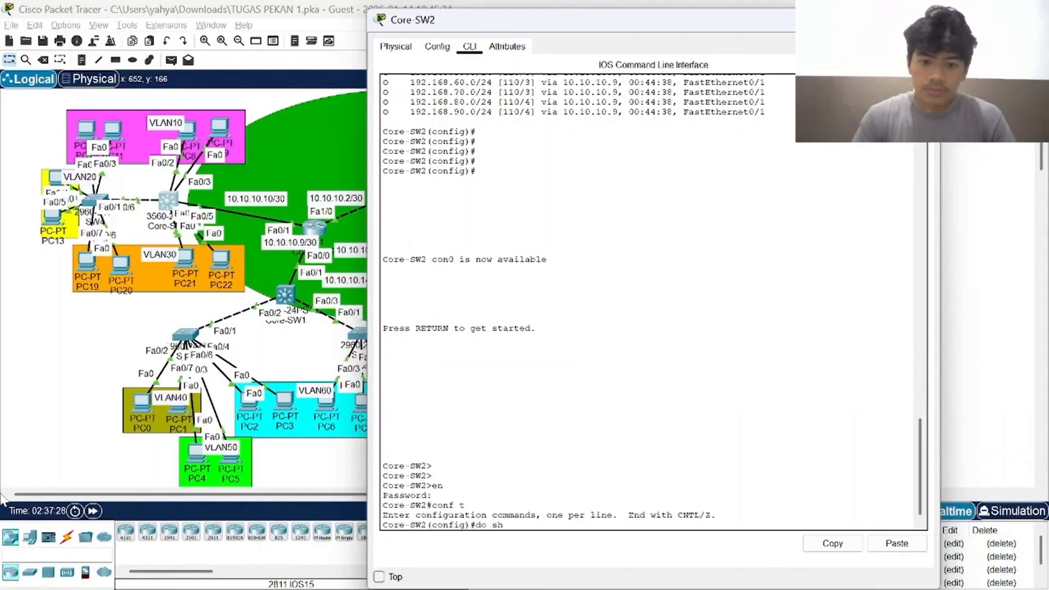
type(" vlan")
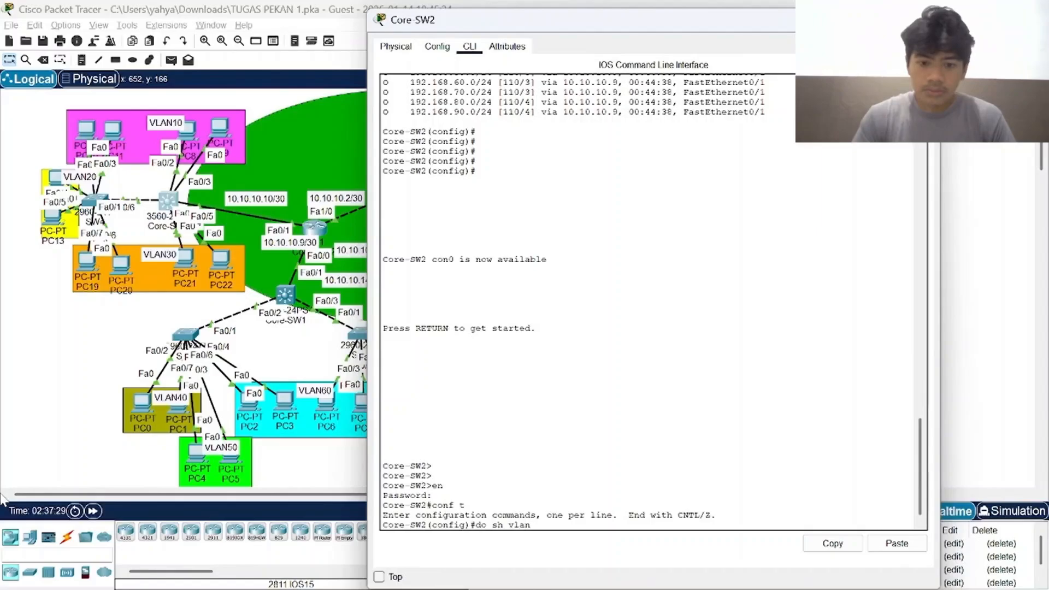
type(" brief")
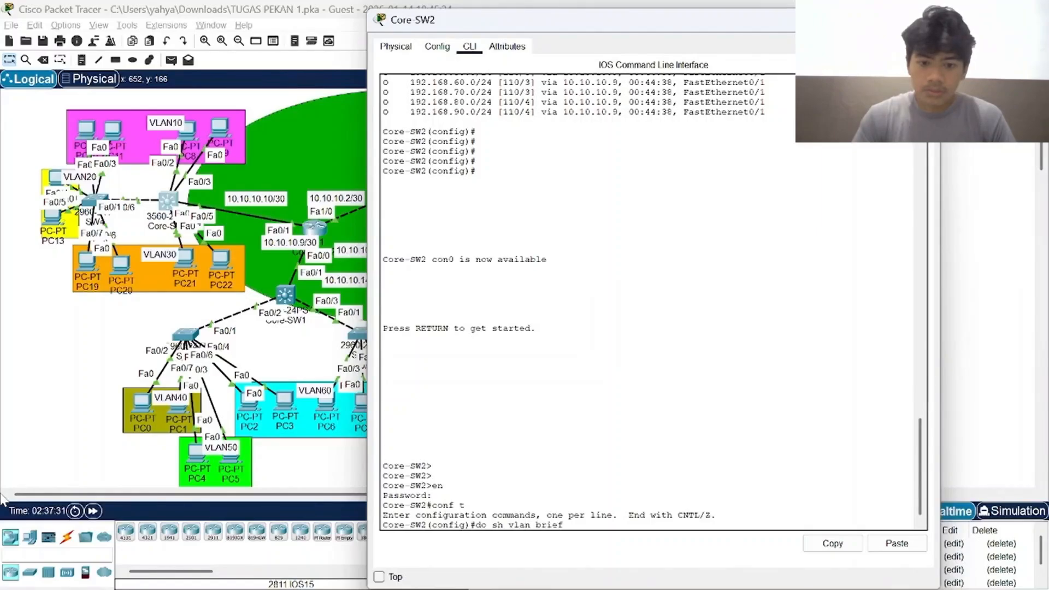
key("Return")
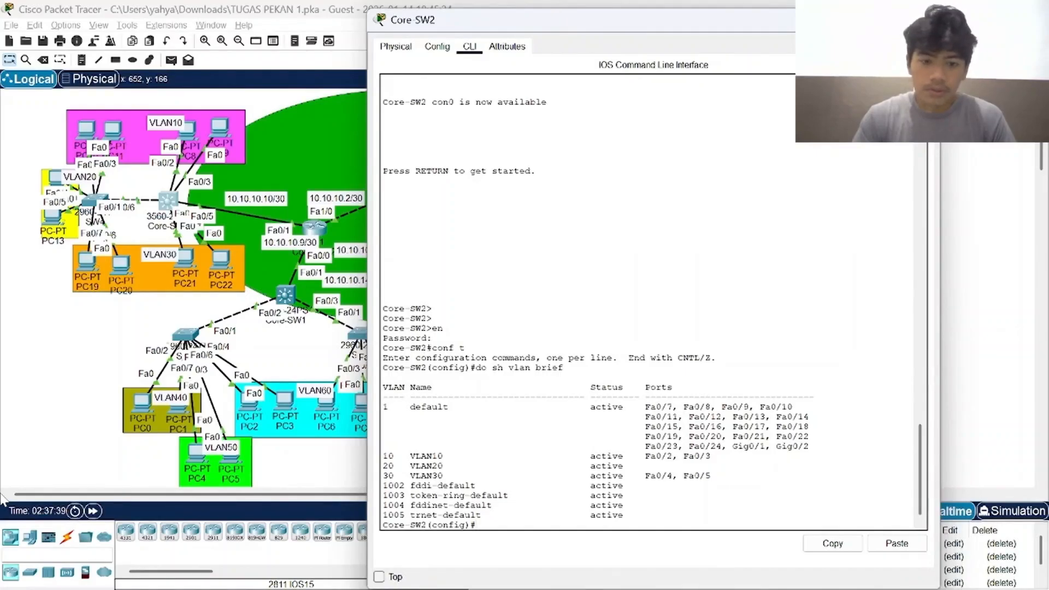
Display Core-SW2's trunk interfaces from configuration mode with do show int trunk.
type("do")
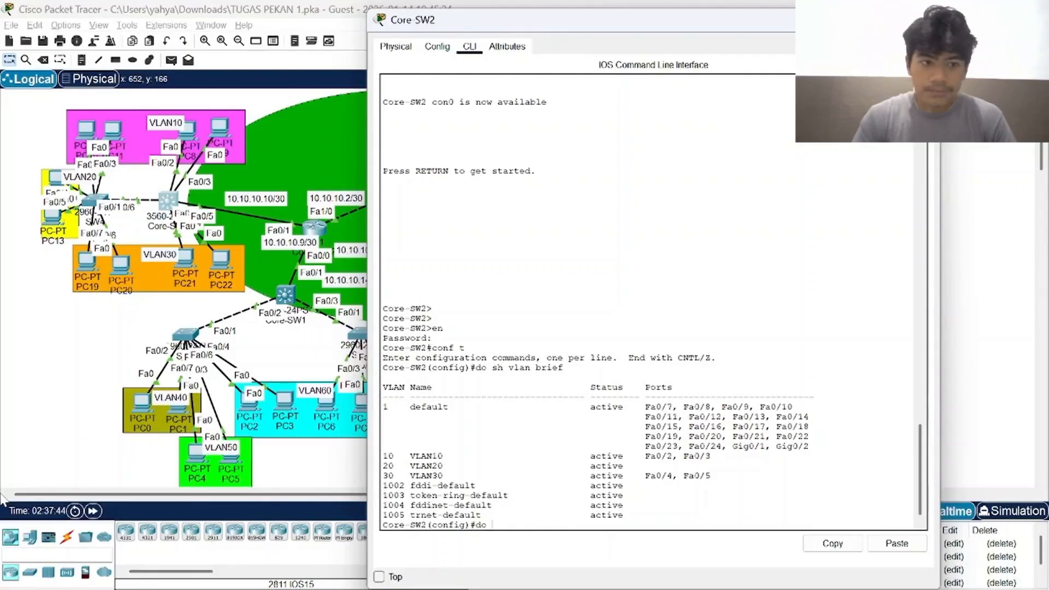
type("sho")
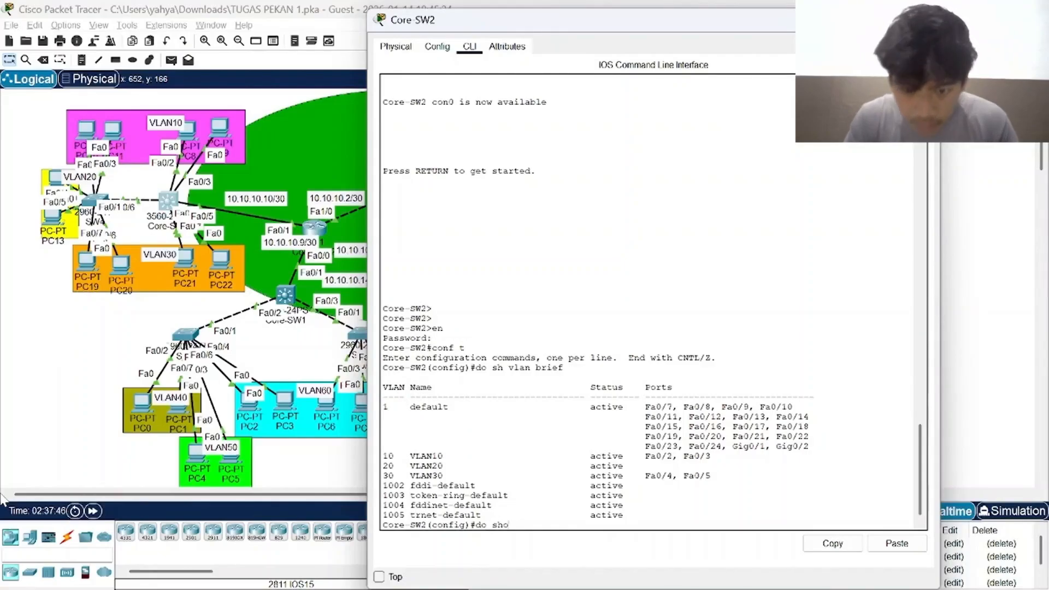
type("w int ")
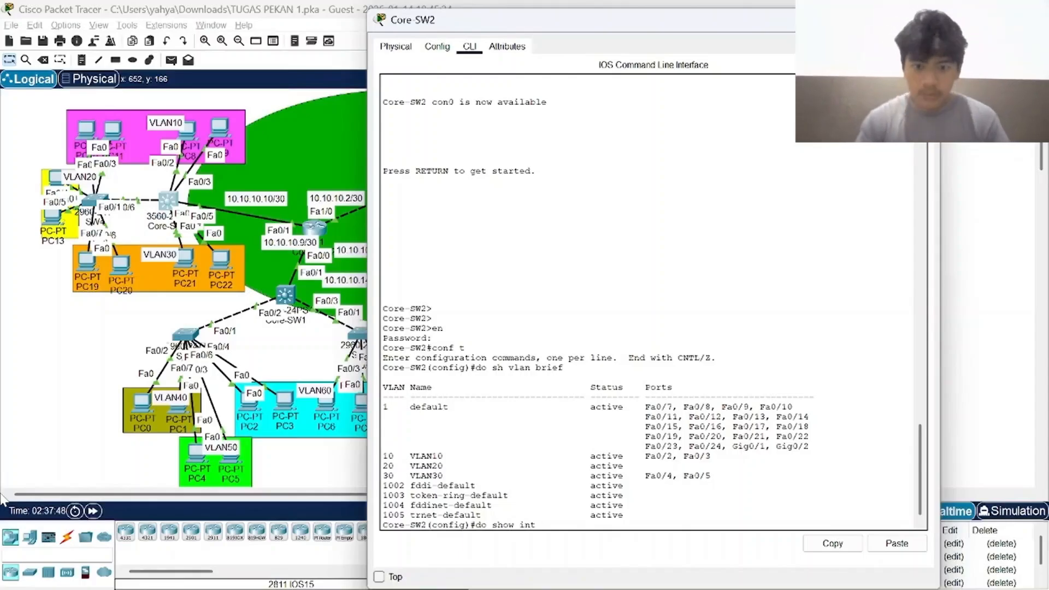
type("trunk")
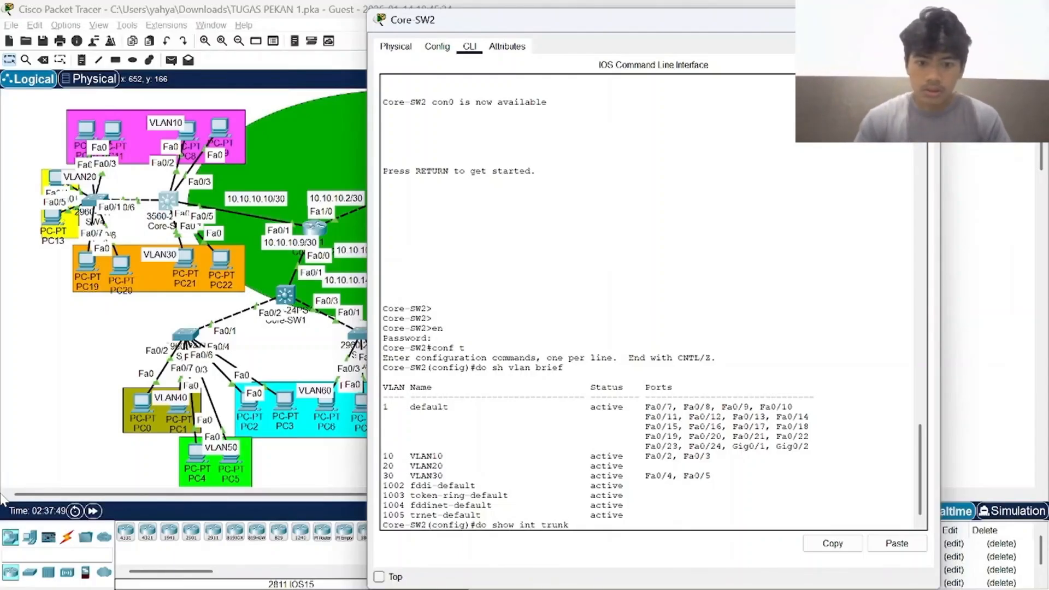
key("Return")
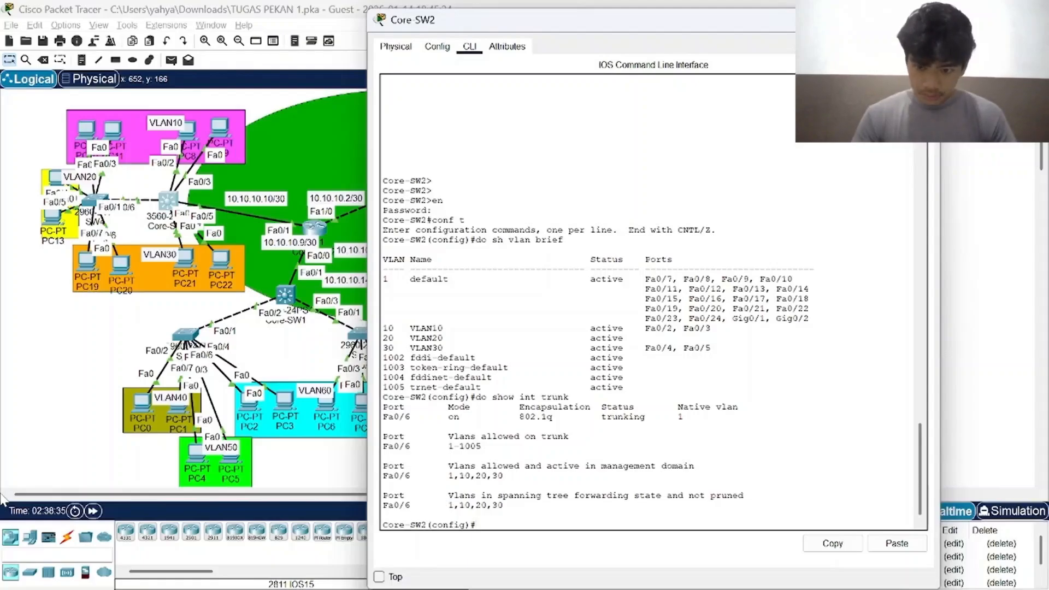
Look back through Core-SW2's output, then bring up the PT Activity instructions and read Part 2's VLAN address table.
scroll(650, 304, "up", 4)
scroll(650, 303, "up", 4)
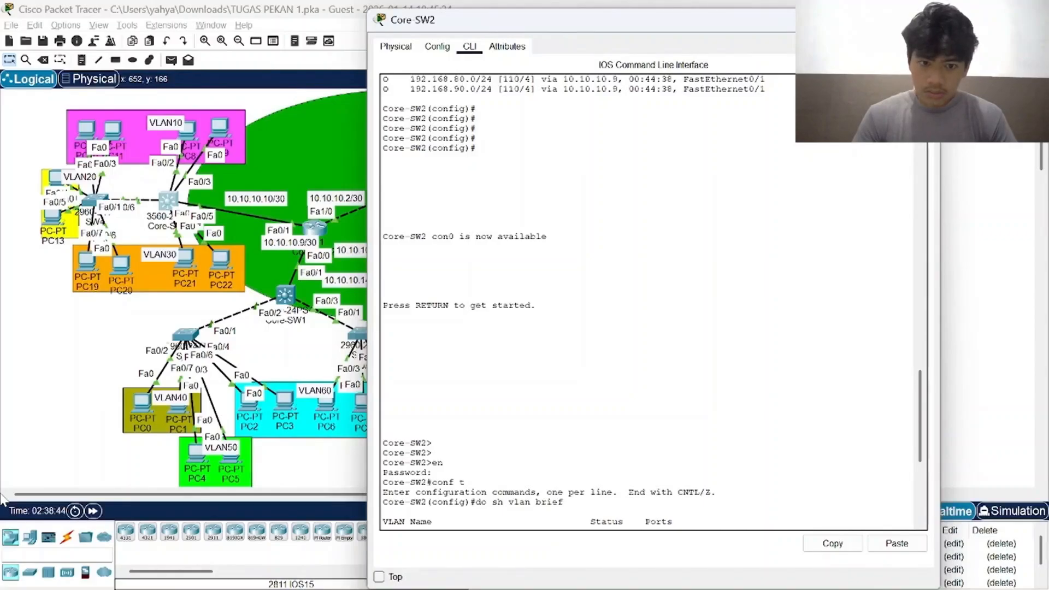
key("alt+Tab")
key("alt+Tab")
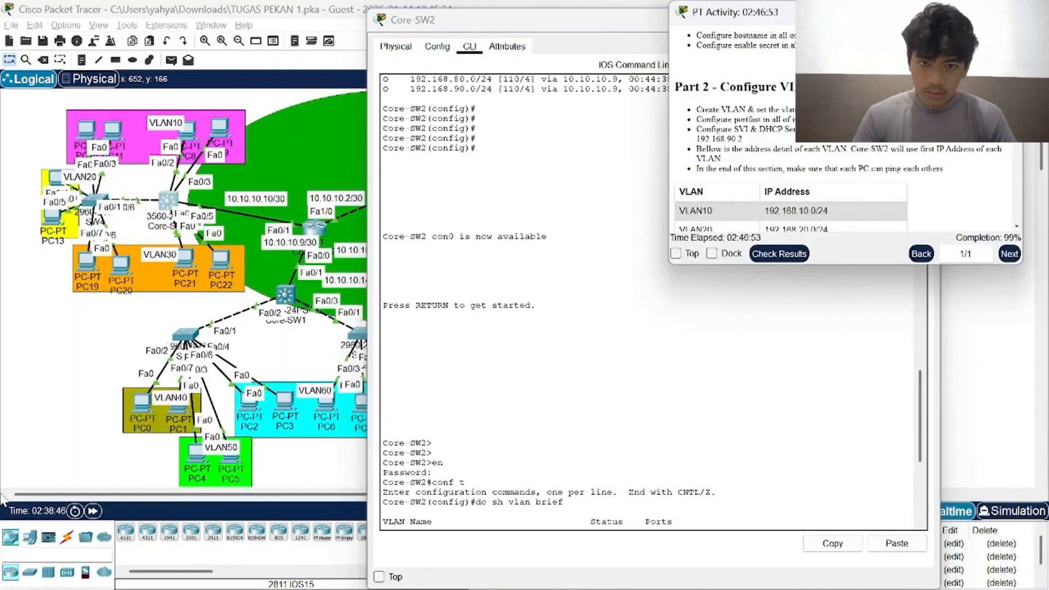
scroll(754, 151, "down", 2)
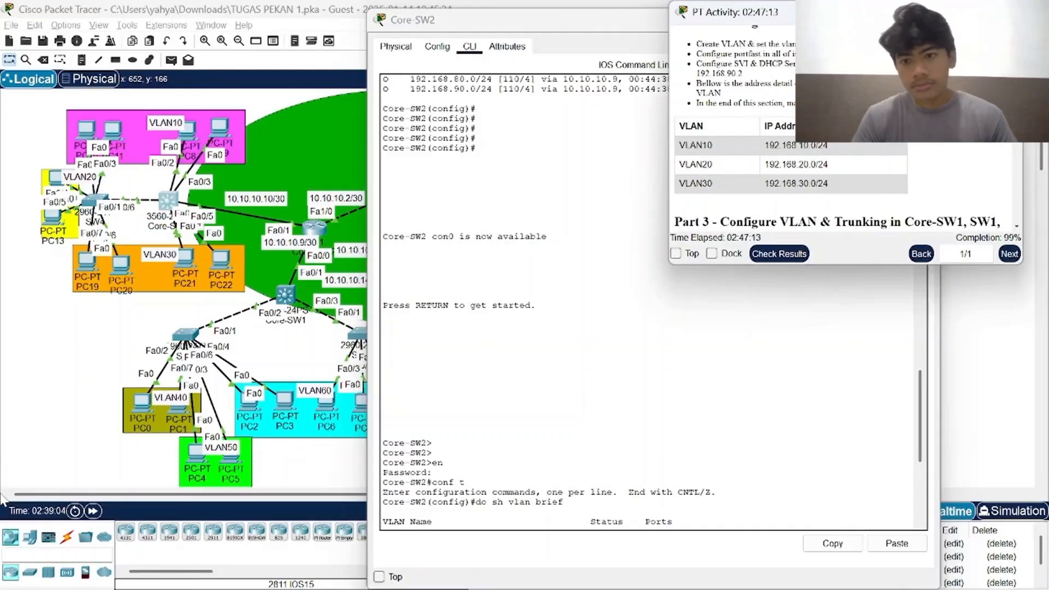
Return to Core-SW2's command line and try to list its interfaces with do sh int br and do sh int brief.
left_click(651, 553)
scroll(657, 514, "down", 8)
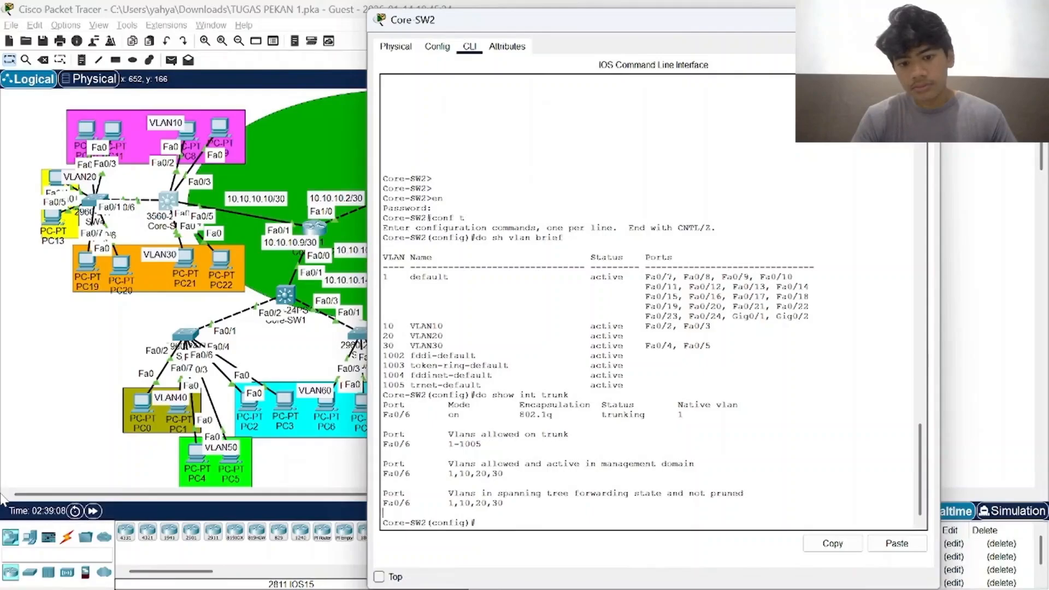
key("Return")
type("do")
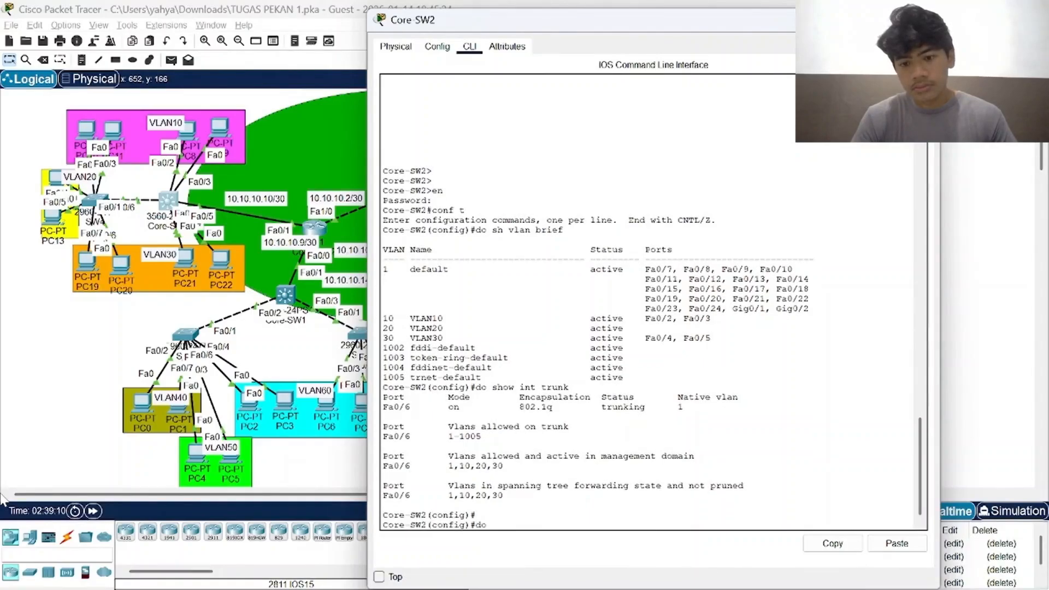
type(" sh int b")
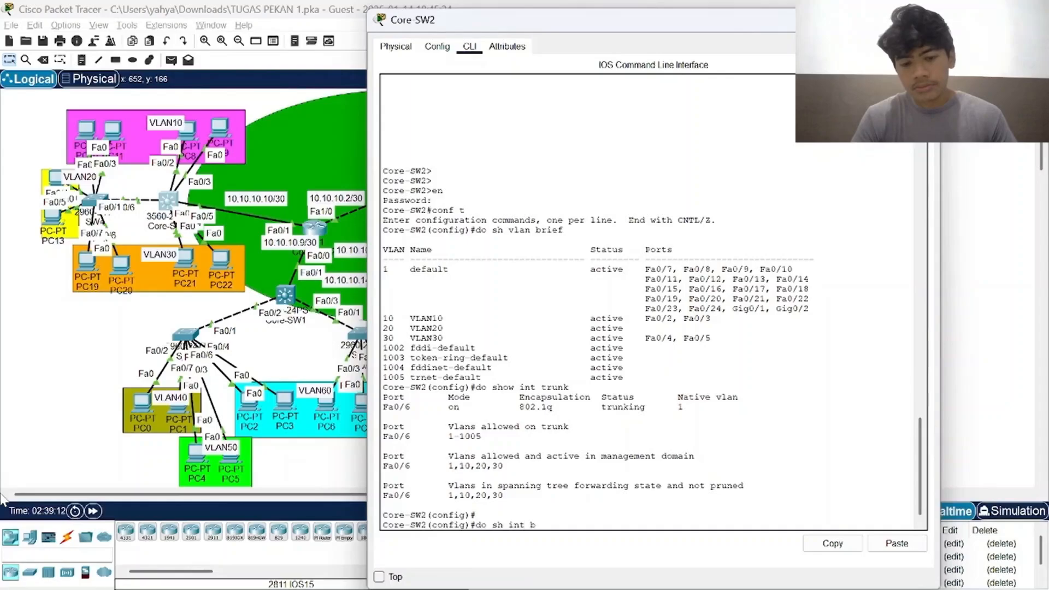
type("r")
key("Return")
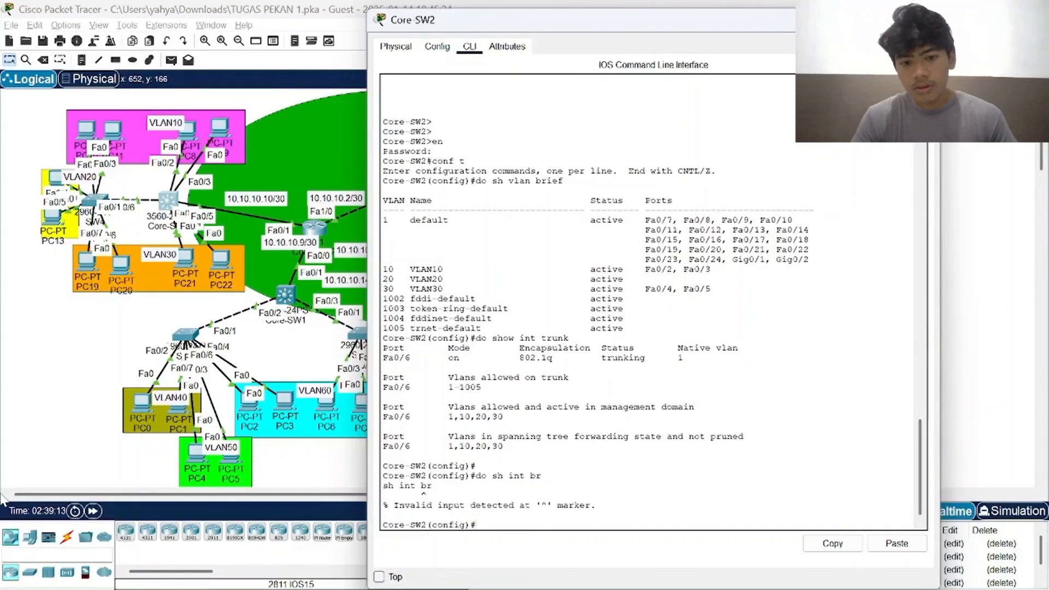
type("do sh")
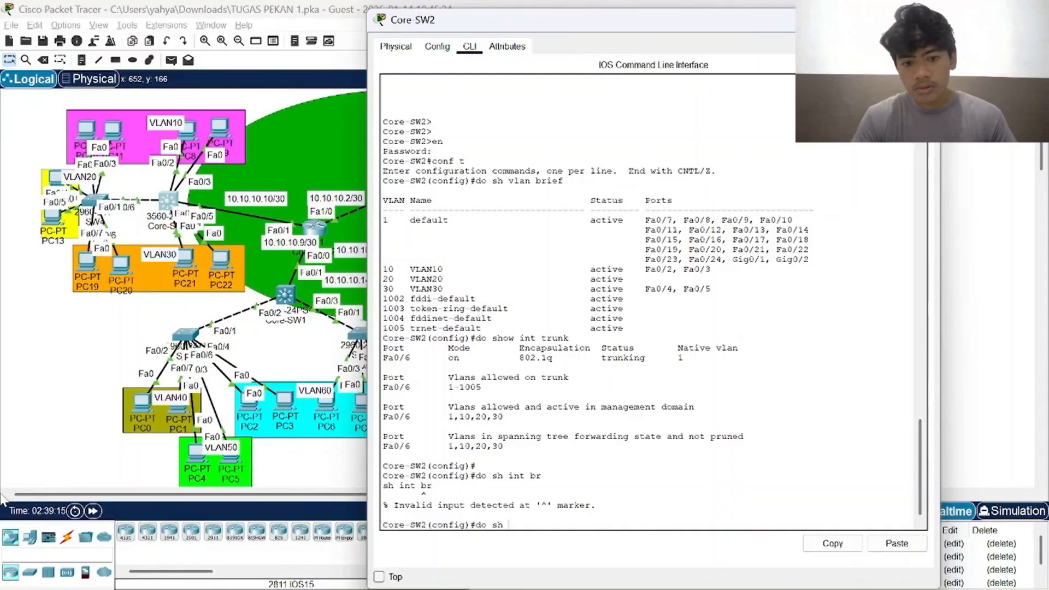
type(" int brief")
key("Return")
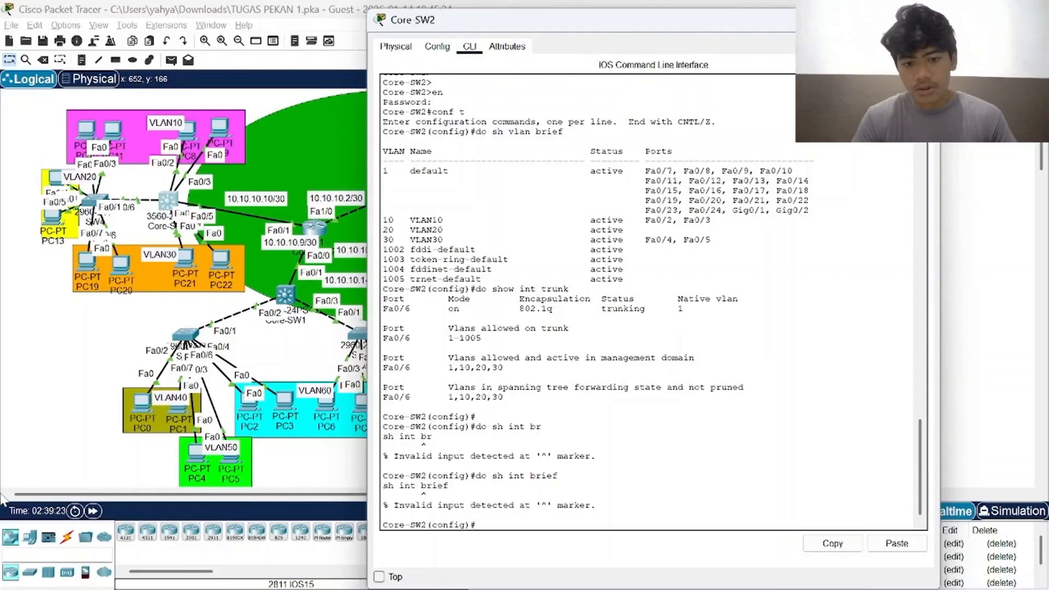
Display Core-SW2's full interface address summary with do sh ip int brief and check the VLAN interface addresses.
type("do sho")
key("BackSpace")
type("ip")
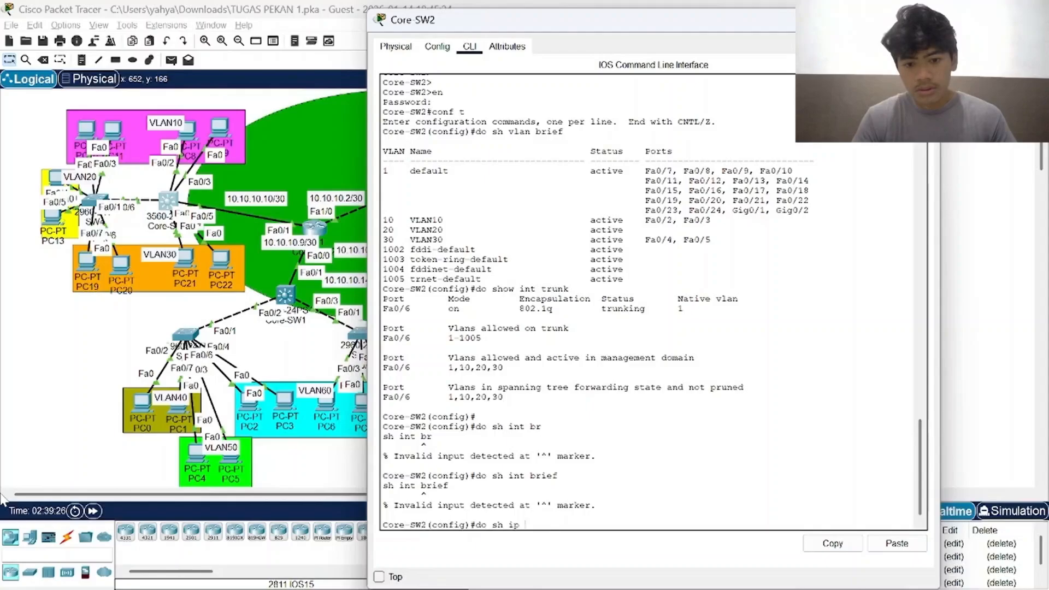
type(" int brief")
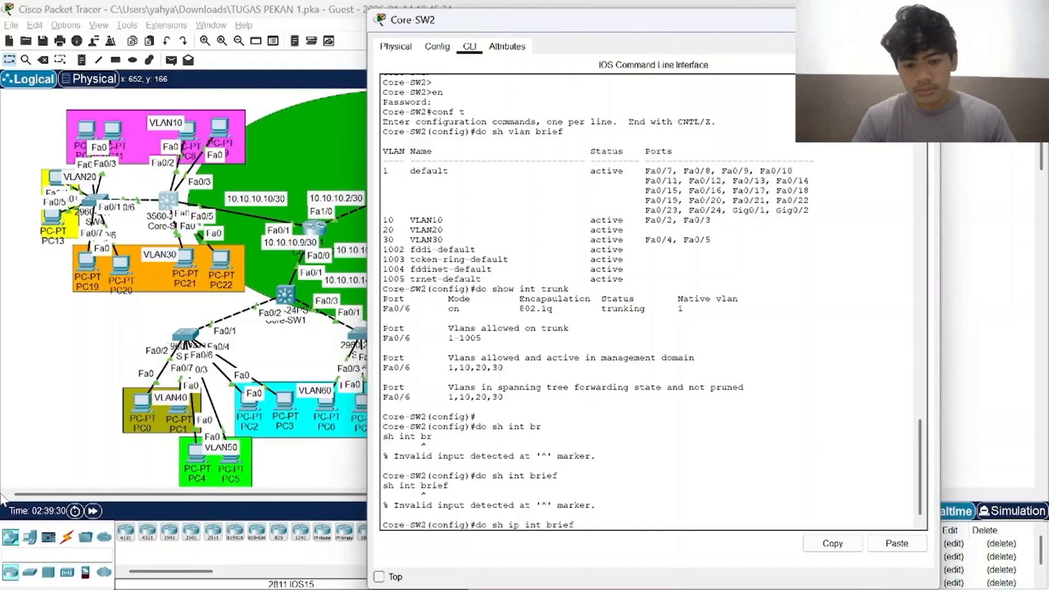
key("Return")
key("space")
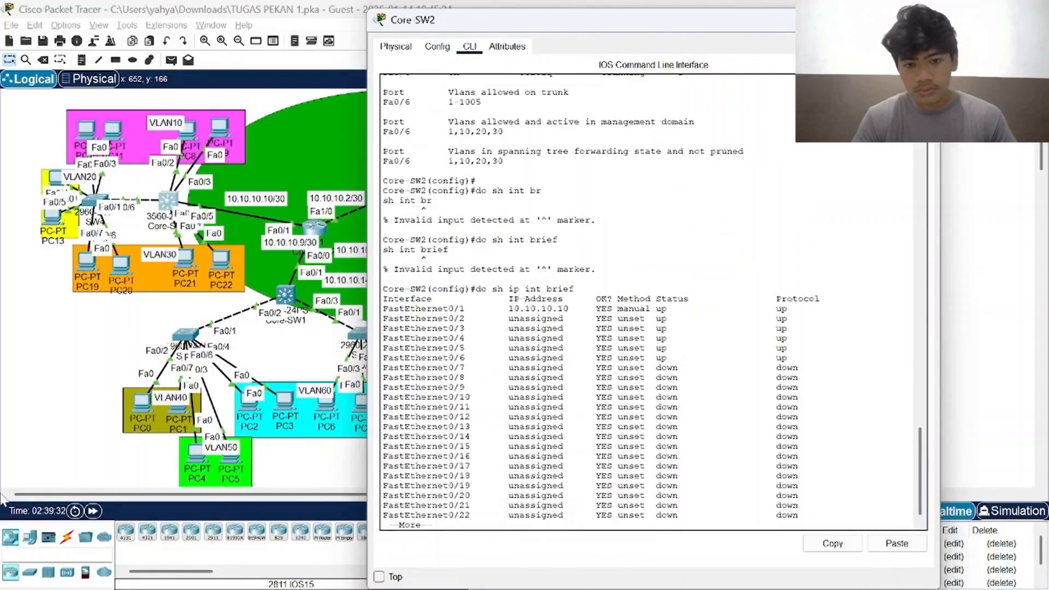
key("Return")
key("Return")
key("Return")
key("Return")
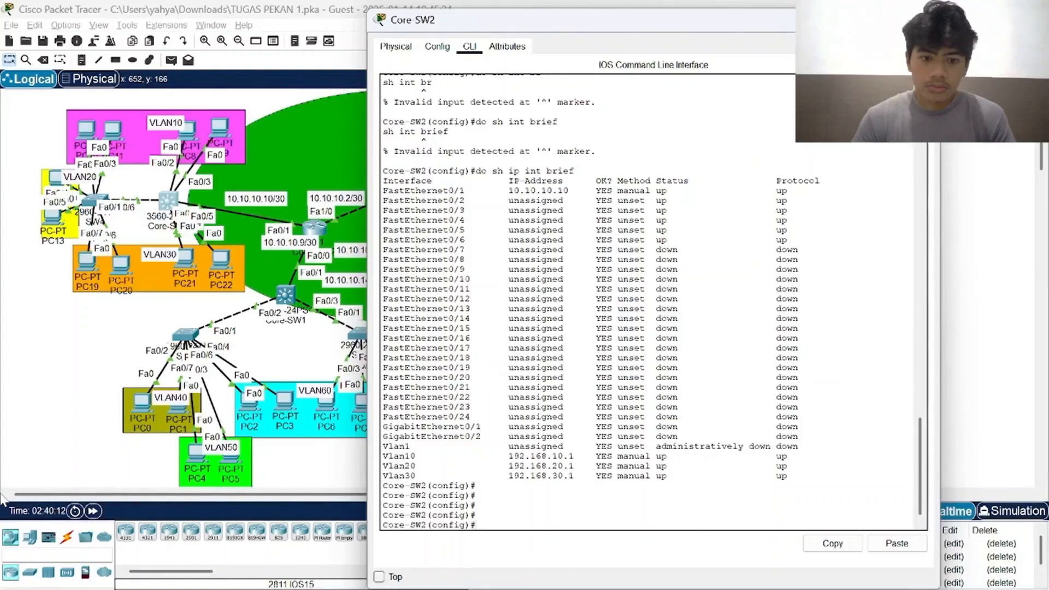
left_click_drag(514, 476, 520, 476)
left_click(520, 476)
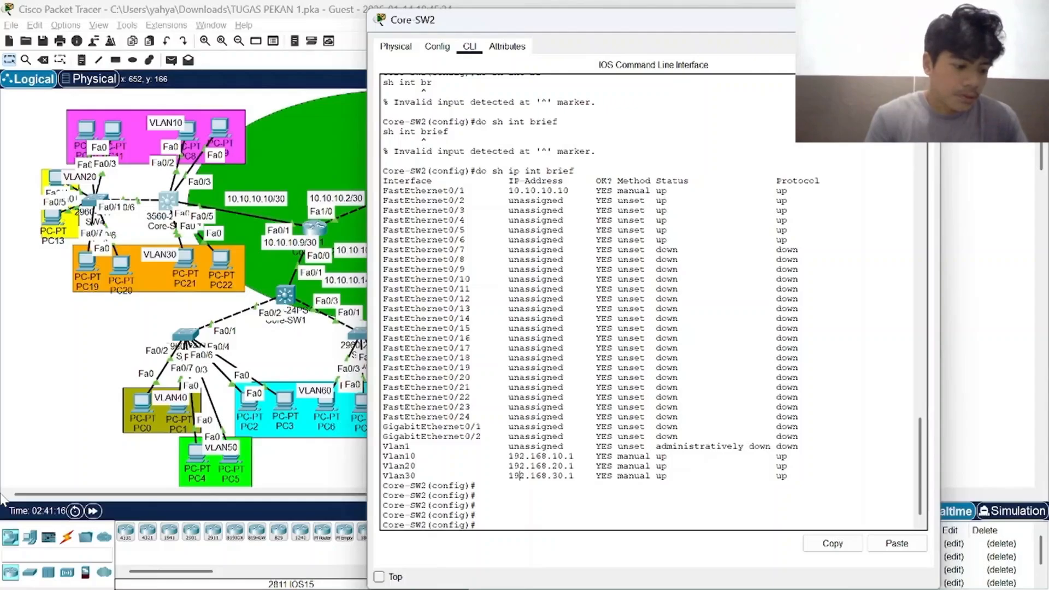
Display Core-SW2's running configuration from configuration mode with do sh running-config.
type("do sh")
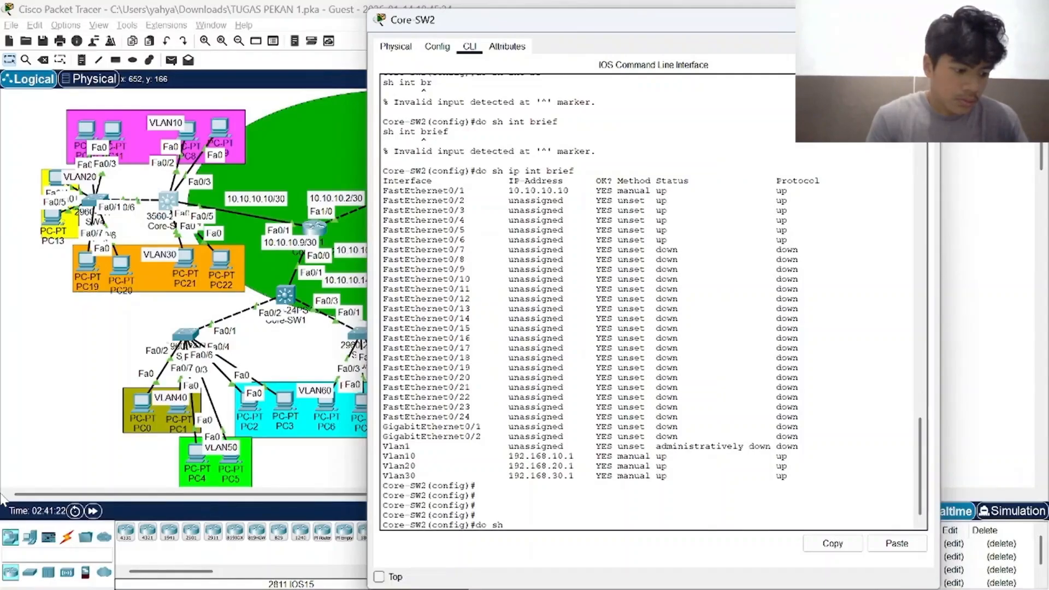
type("runnin")
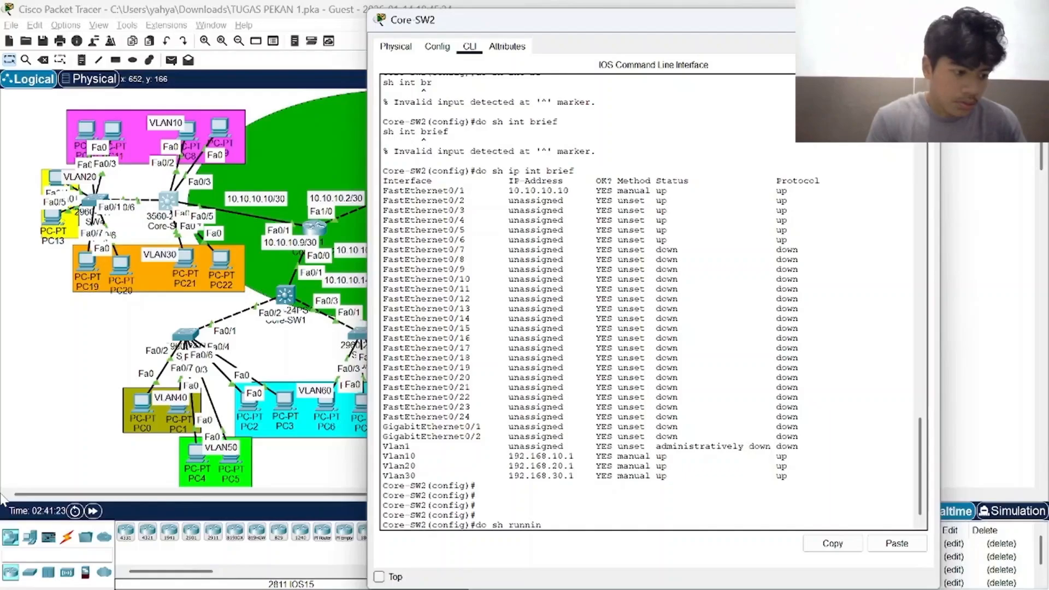
type("g co")
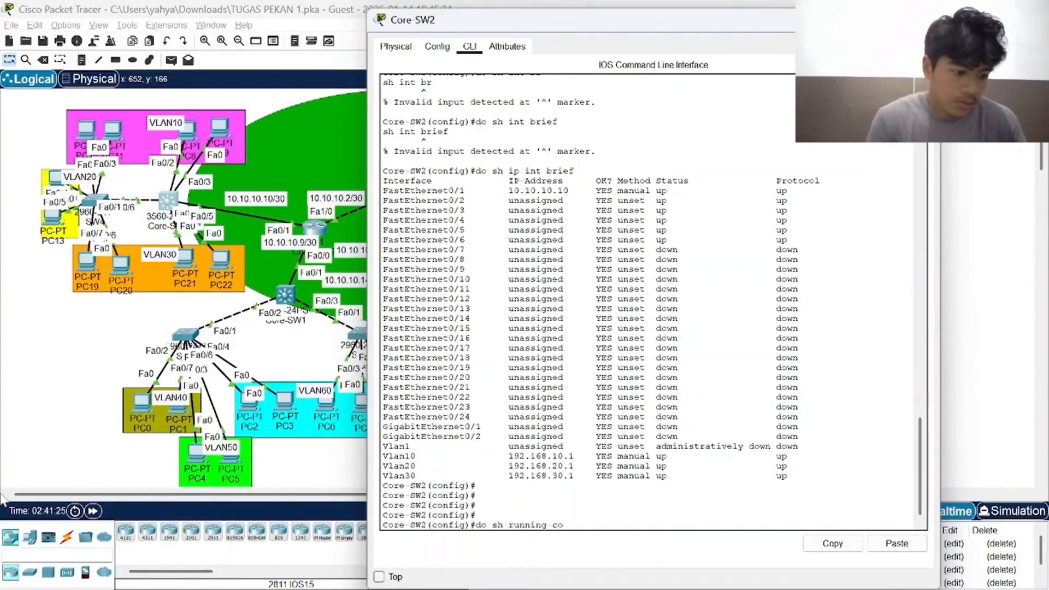
key("BackSpace")
key("BackSpace")
key("BackSpace")
type("-config")
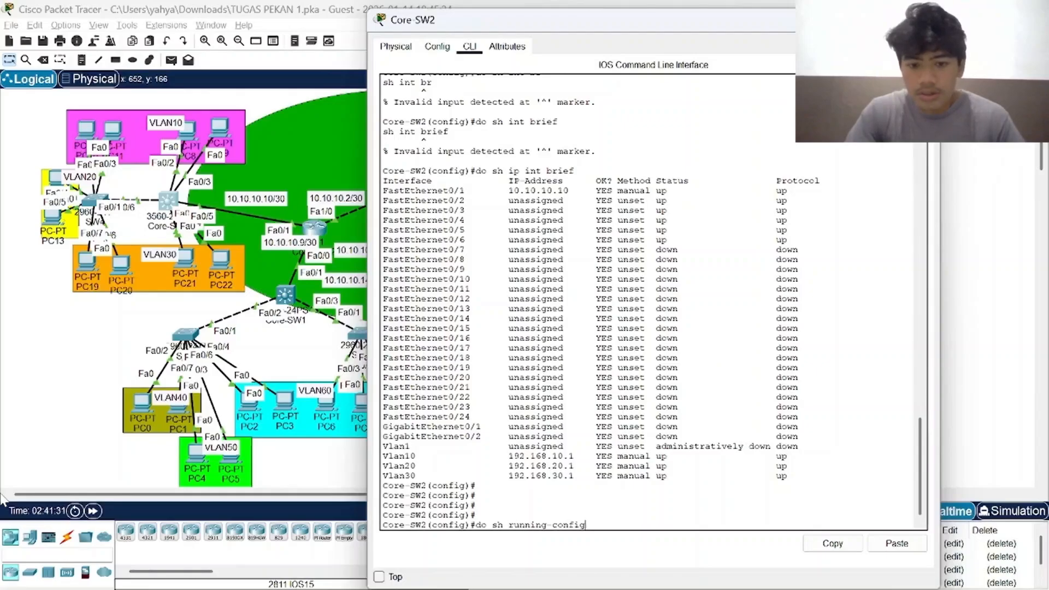
key("Return")
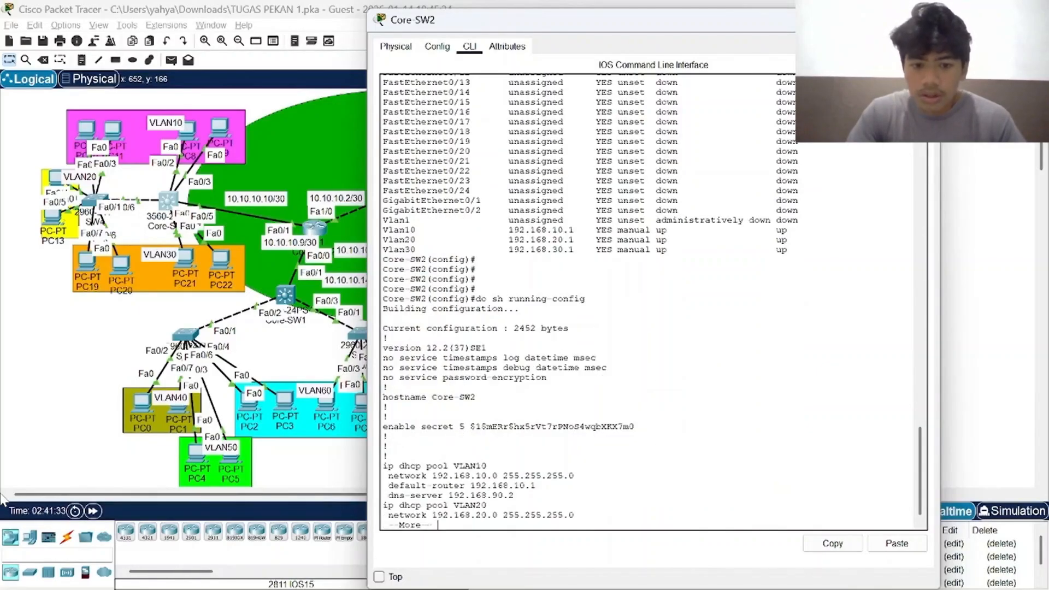
Page through Core-SW2's running configuration to its end, examining the DHCP pools, port settings, VLAN interfaces and OSPF section.
key("Return")
key("Return")
key("Return")
key("Return")
key("Return")
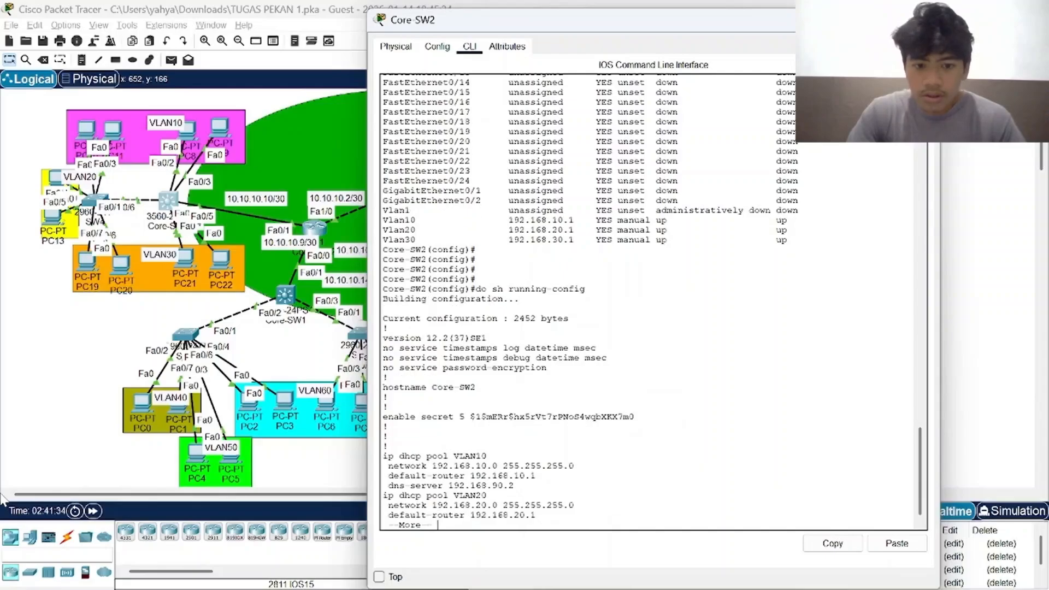
key("Return")
key("Return")
key("Return")
key("Return")
key("Return")
key("Return")
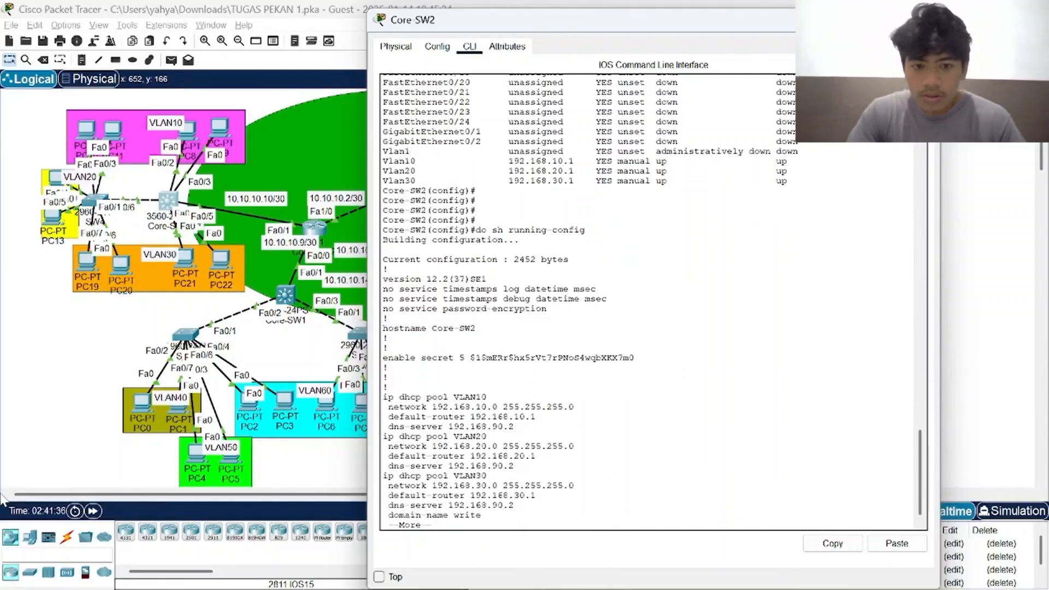
key("Return")
key("Return")
key("Return")
key("Return")
key("Return")
key("Return")
key("Return")
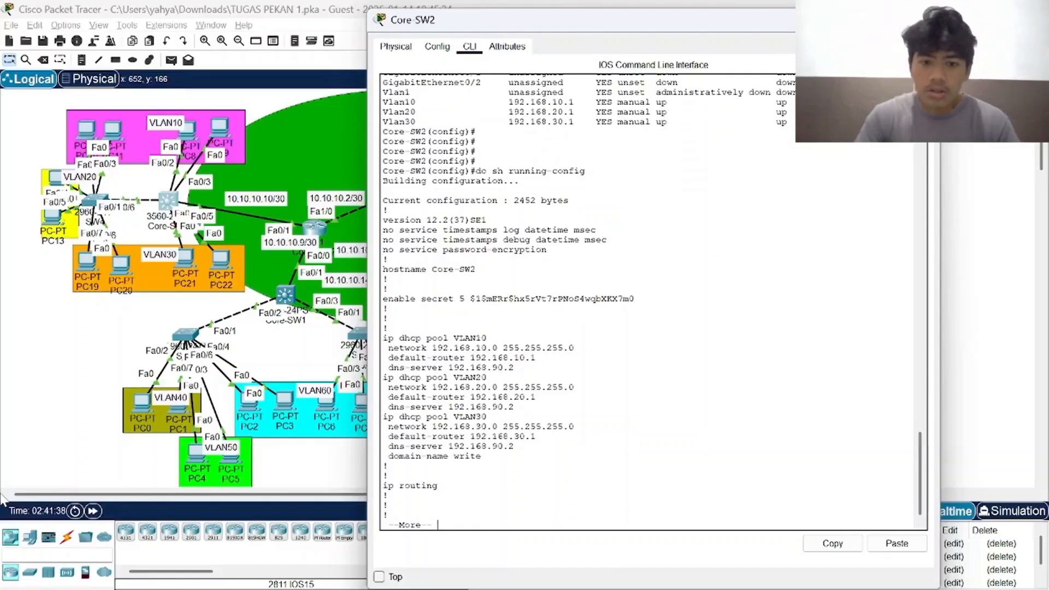
key("Return")
key("Return")
key("Return")
key("Return")
key("Return")
key("Return")
key("Return")
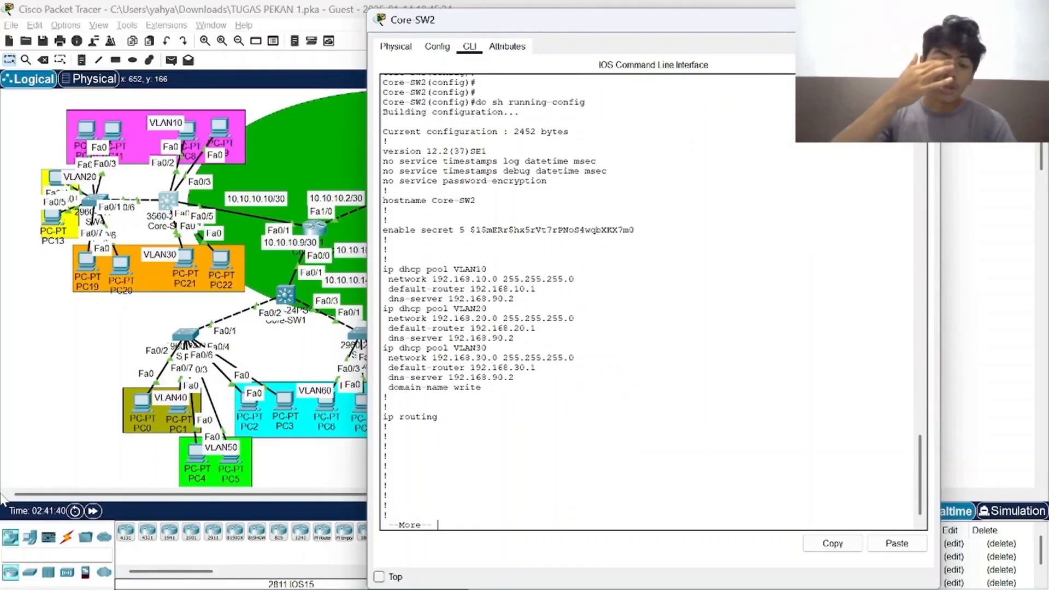
key("Return")
key("Return")
key("Return")
key("Return")
key("Return")
key("Return")
key("Return")
key("Return")
key("Return")
key("Return")
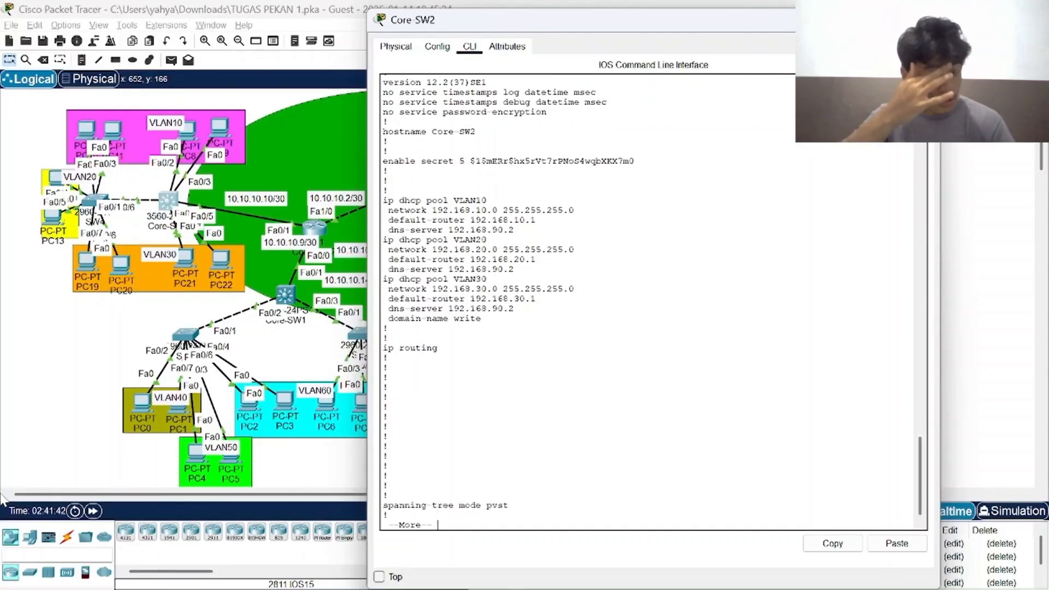
key("Return")
key("Return")
key("Return")
key("Return")
key("Return")
key("Return")
key("Return")
key("Return")
key("Return")
key("Return")
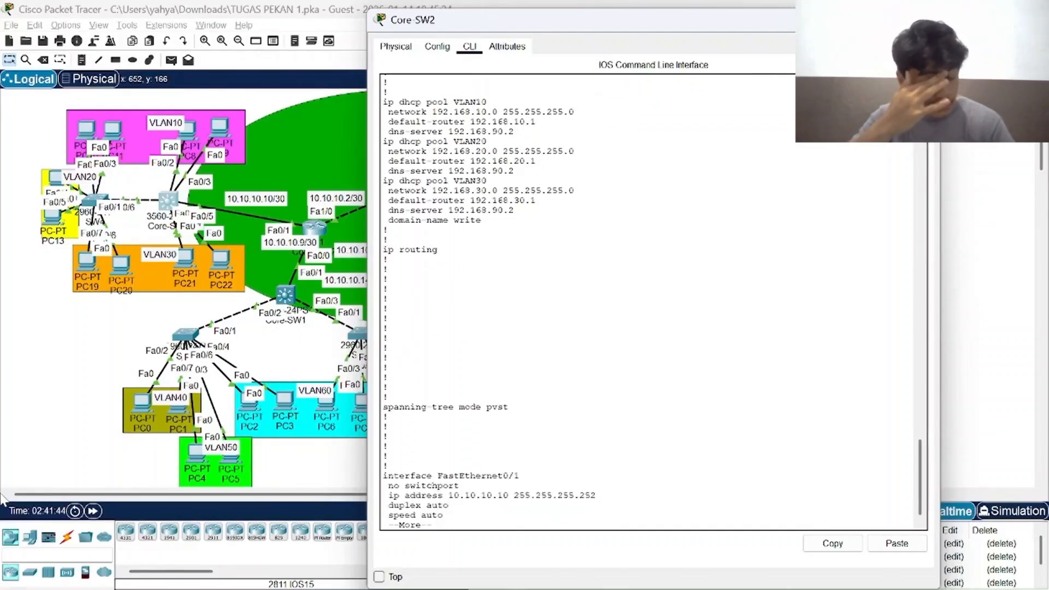
key("Return")
key("Return")
key("Return")
key("Return")
key("Return")
key("Return")
key("Return")
key("Return")
key("Return")
key("Return")
key("Return")
key("Return")
key("Return")
key("Return")
key("Return")
key("Return")
key("Return")
key("Return")
key("Return")
key("Return")
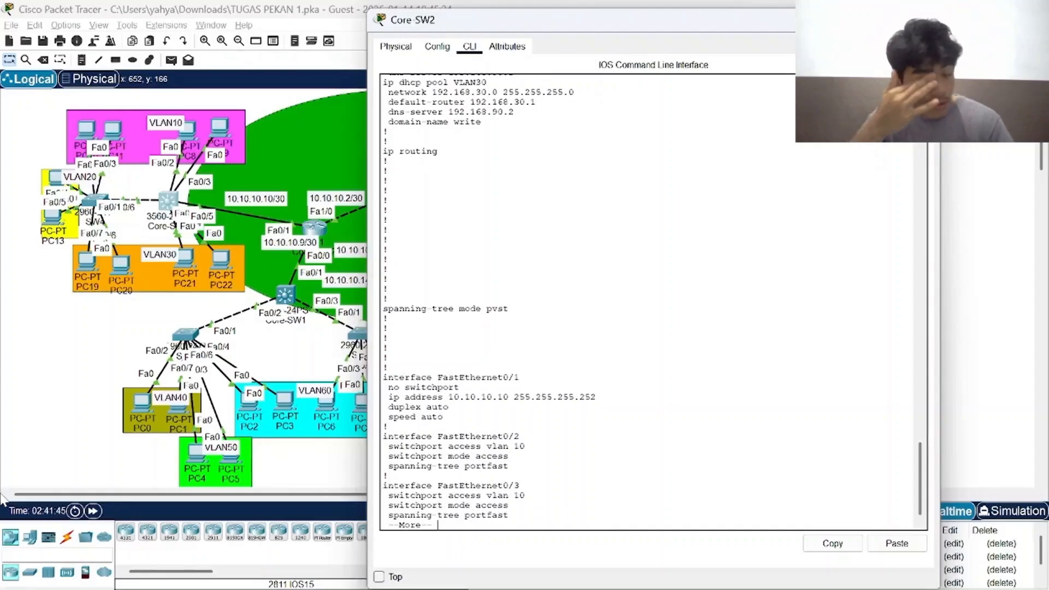
key("Return")
key("Return")
key("Return")
key("Return")
key("Return")
key("Return")
key("Return")
key("Return")
key("Return")
key("Return")
key("Return")
key("Return")
key("Return")
key("Return")
key("Return")
key("Return")
key("Return")
key("Return")
key("Return")
key("Return")
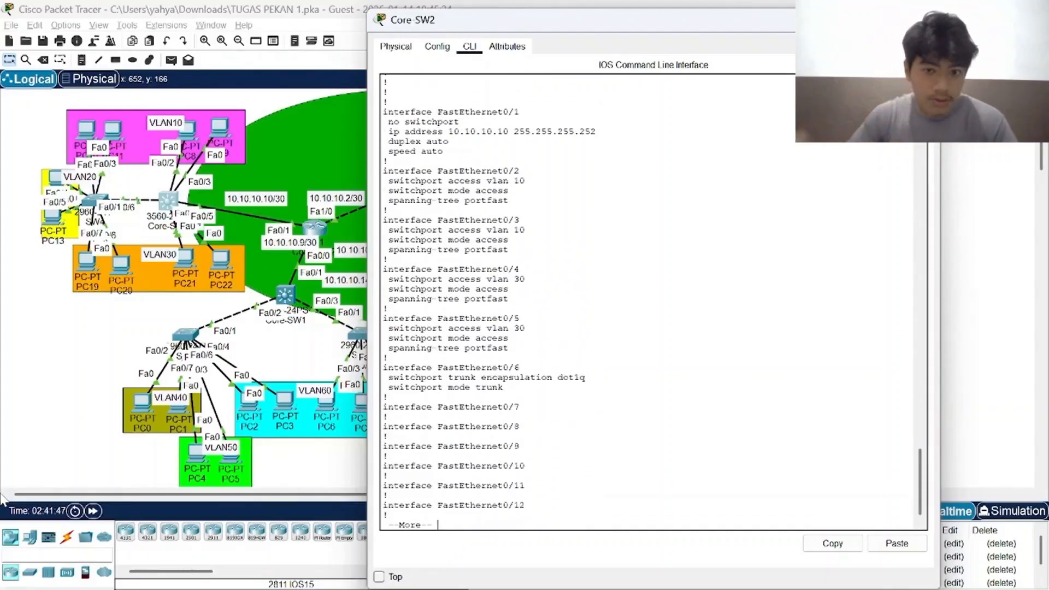
key("Return")
key("Return")
key("Return")
key("Return")
key("Return")
key("Return")
key("Return")
key("Return")
key("Return")
key("Return")
key("Return")
key("Return")
key("Return")
key("Return")
key("Return")
key("Return")
key("Return")
key("Return")
key("Return")
key("Return")
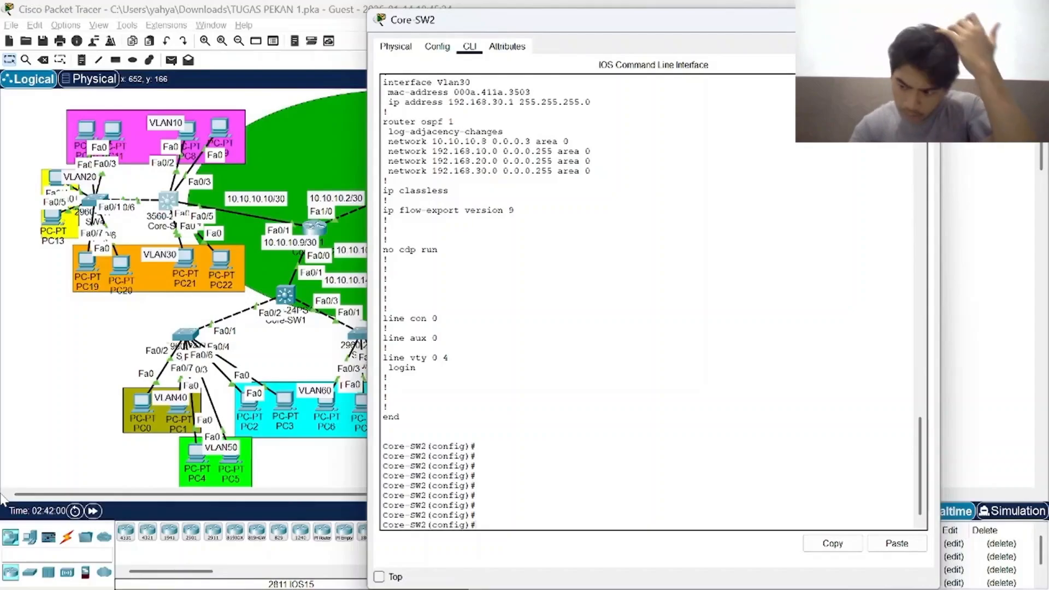
Look back at the DHCP pools for VLAN10, VLAN20 and VLAN30, checking the network address of the VLAN20 pool.
scroll(650, 302, "up", 20)
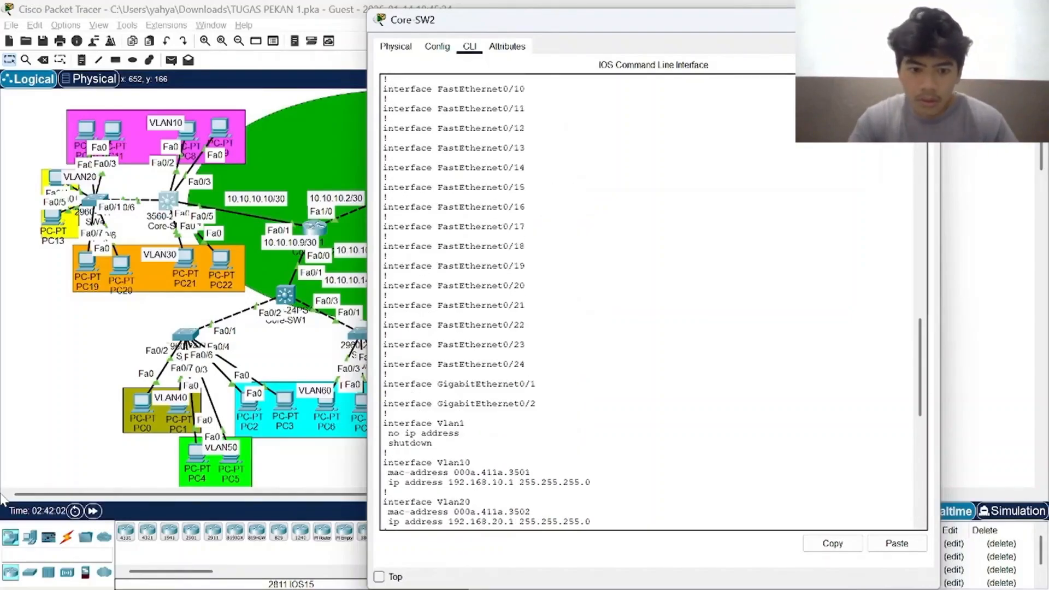
scroll(650, 301, "up", 20)
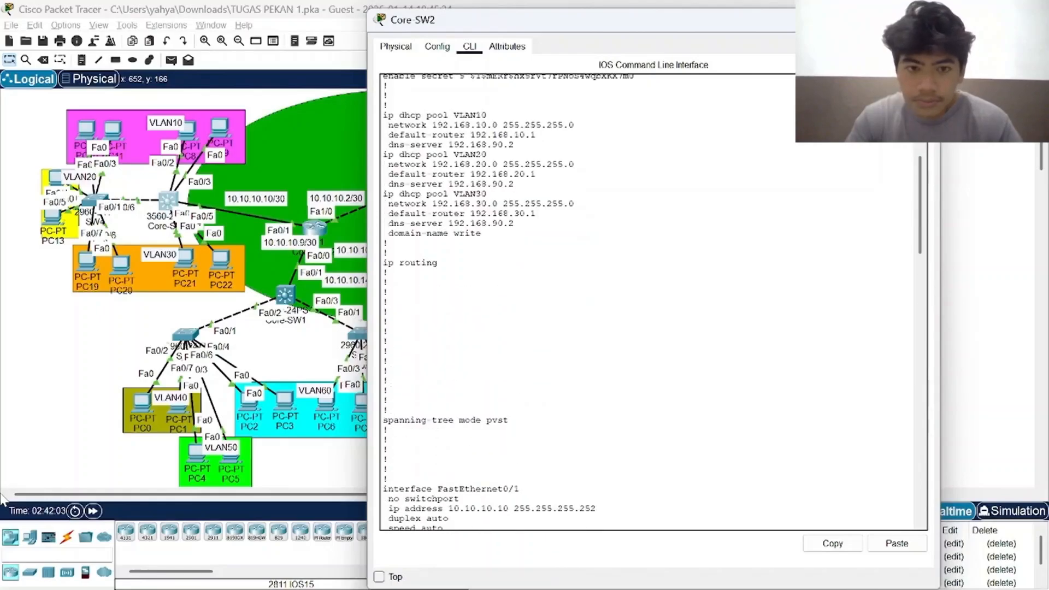
scroll(650, 302, "up", 4)
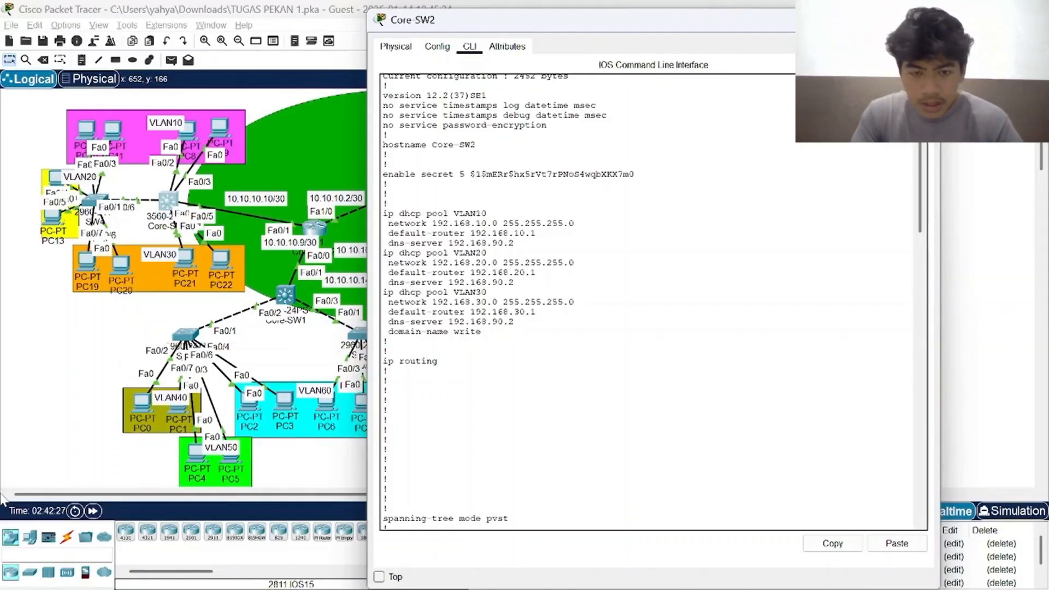
left_click_drag(469, 262, 486, 262)
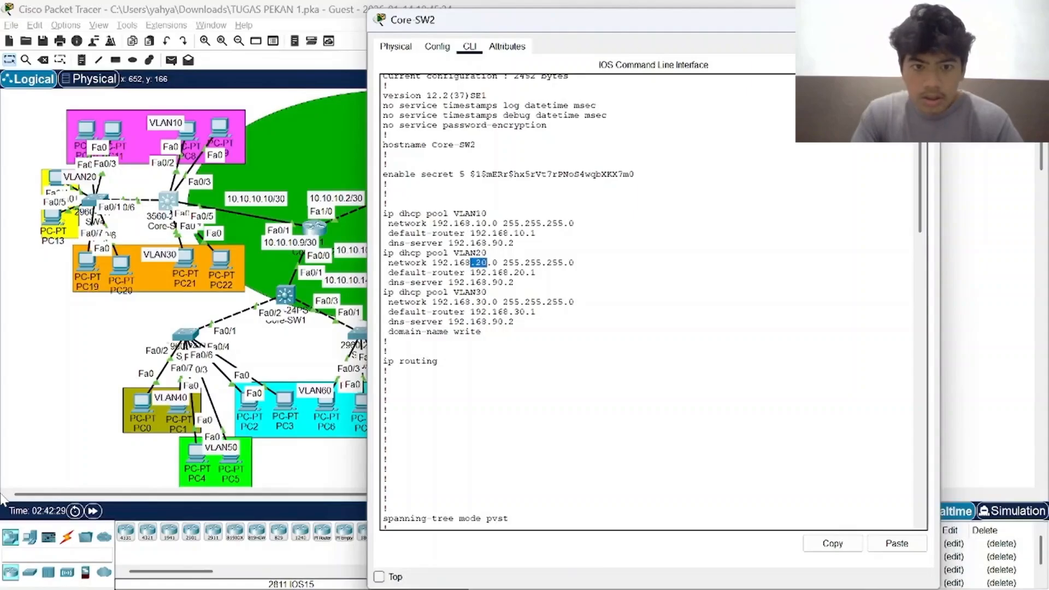
left_click(487, 263)
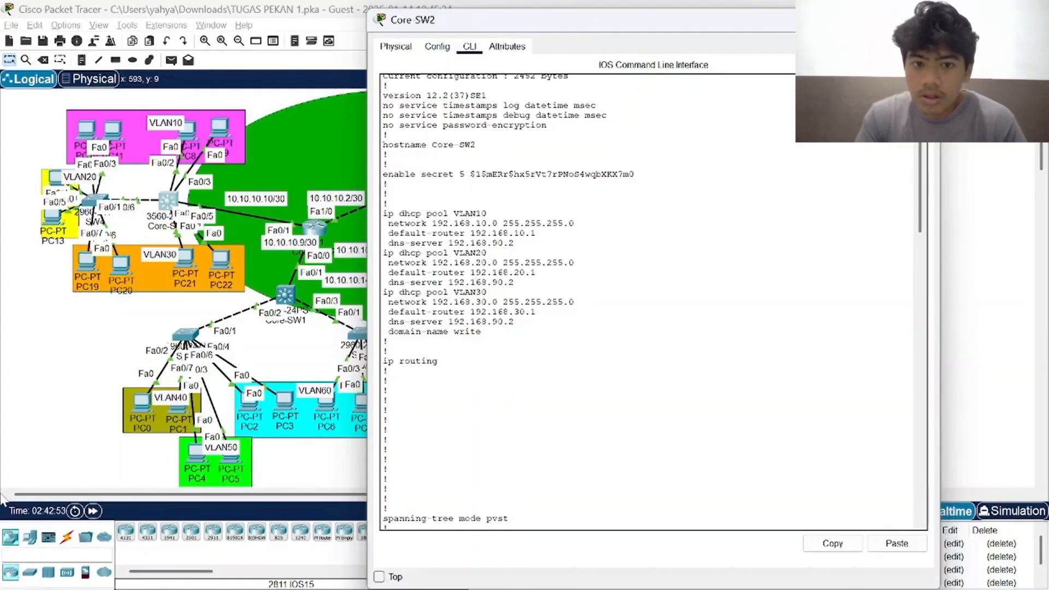
Close Core-SW2 and open PC12's IP configuration to check its DHCP-assigned addressing.
left_click(923, 19)
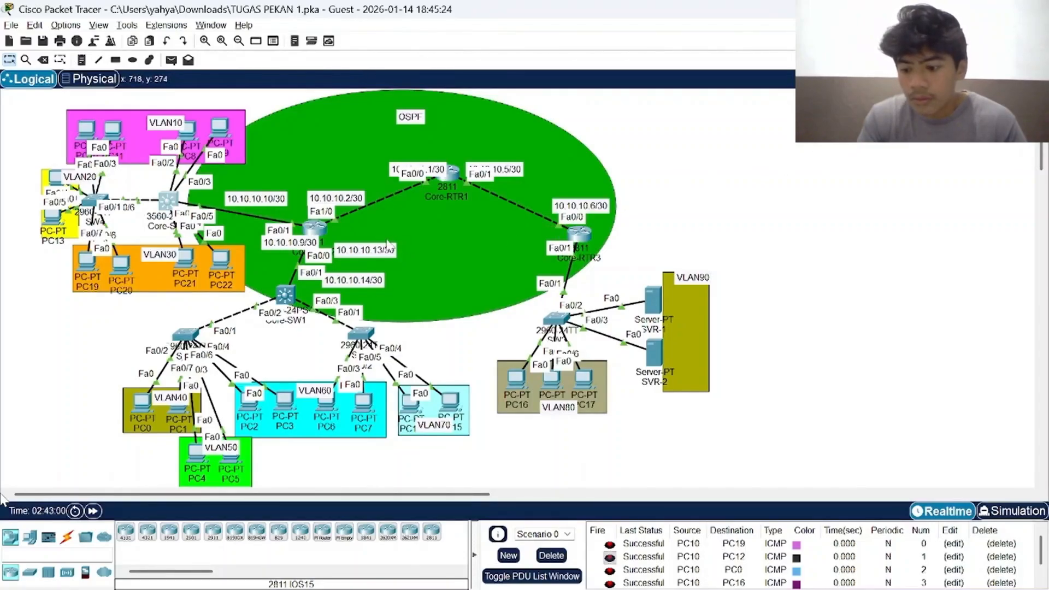
left_click(54, 176)
left_click(432, 94)
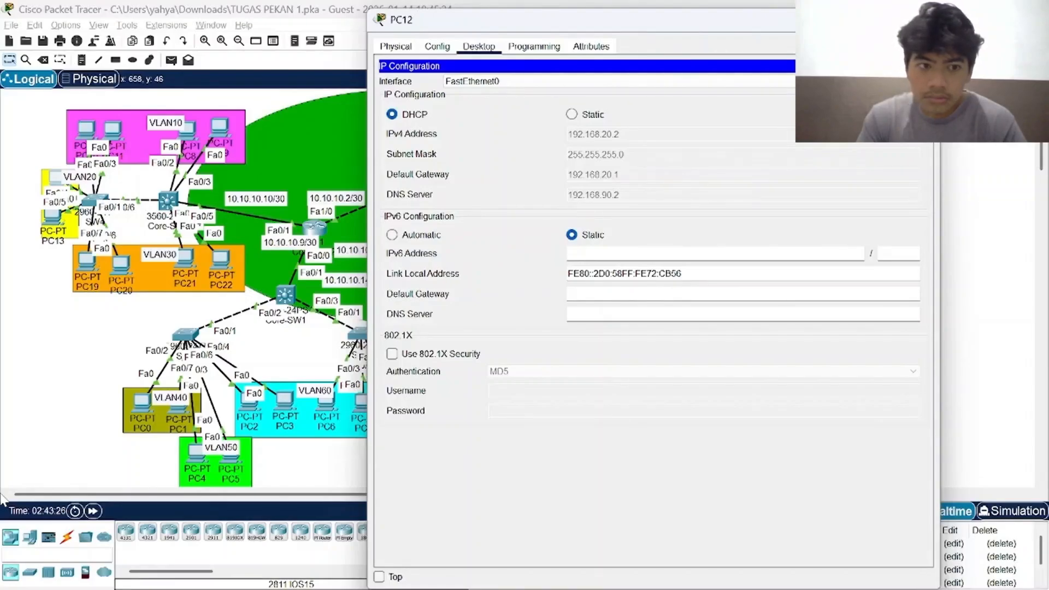
Close PC12 and open SW1's command line, looking back through its VLAN, access port and portfast configuration history.
left_click(925, 19)
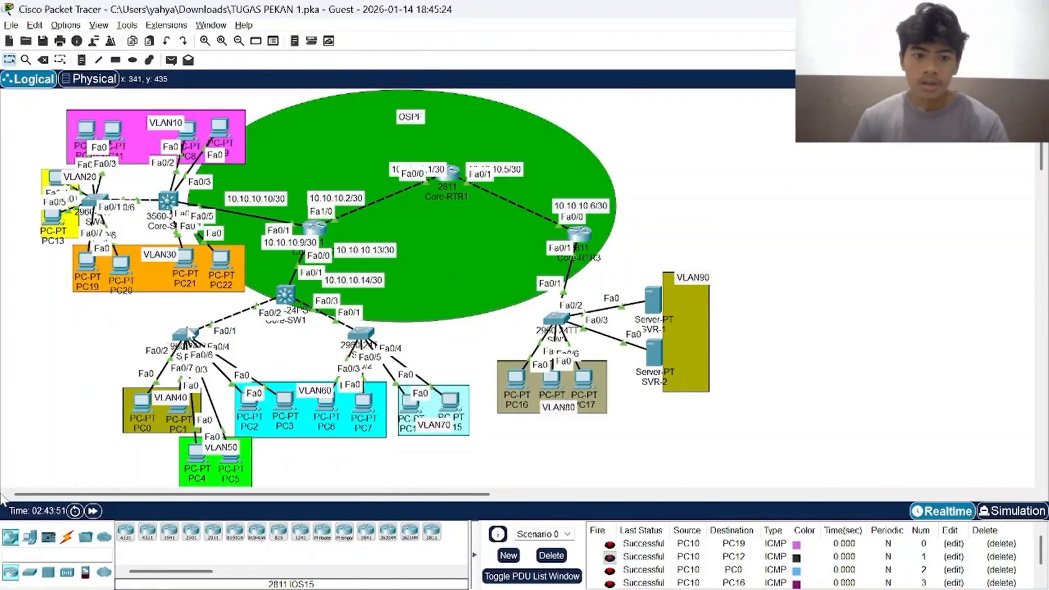
left_click(188, 332)
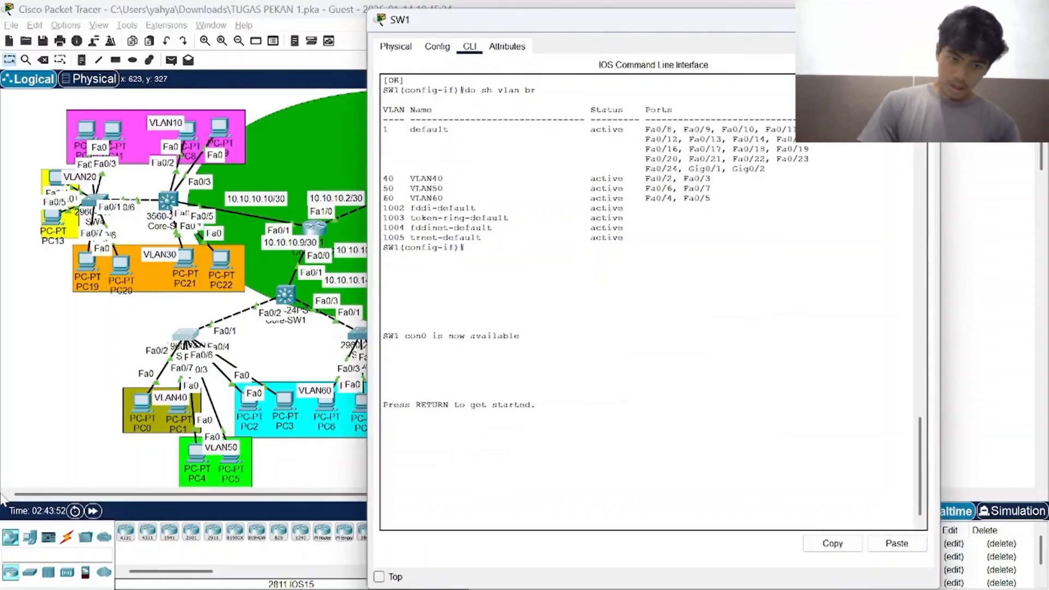
scroll(653, 302, "up", 20)
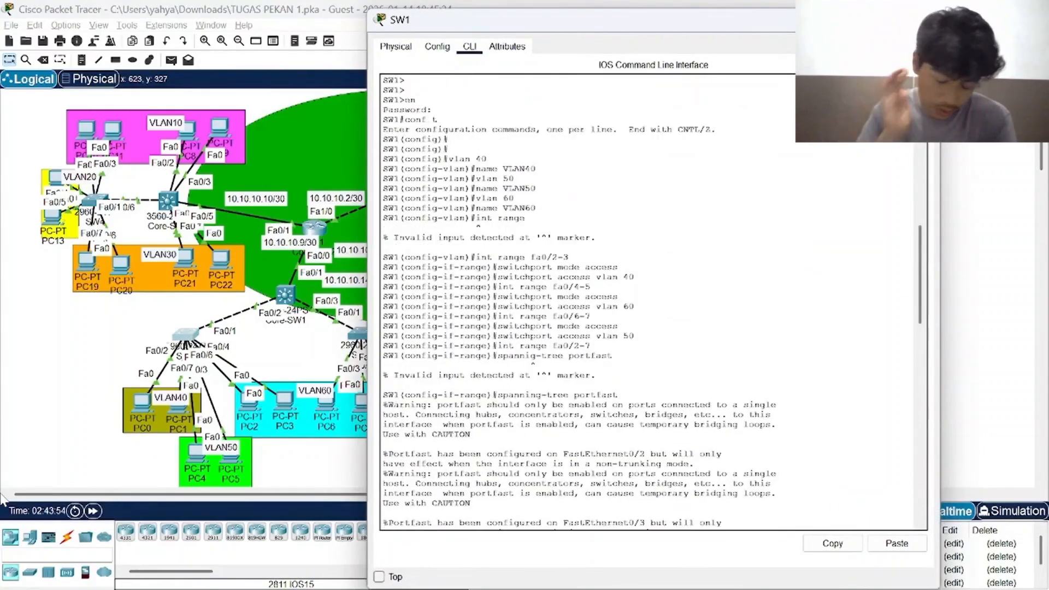
Go back to the start of SW1's command history and examine its hostname, enable secret, VLAN 40, 50 and 60 creation, and access port assignments.
scroll(653, 301, "up", 5)
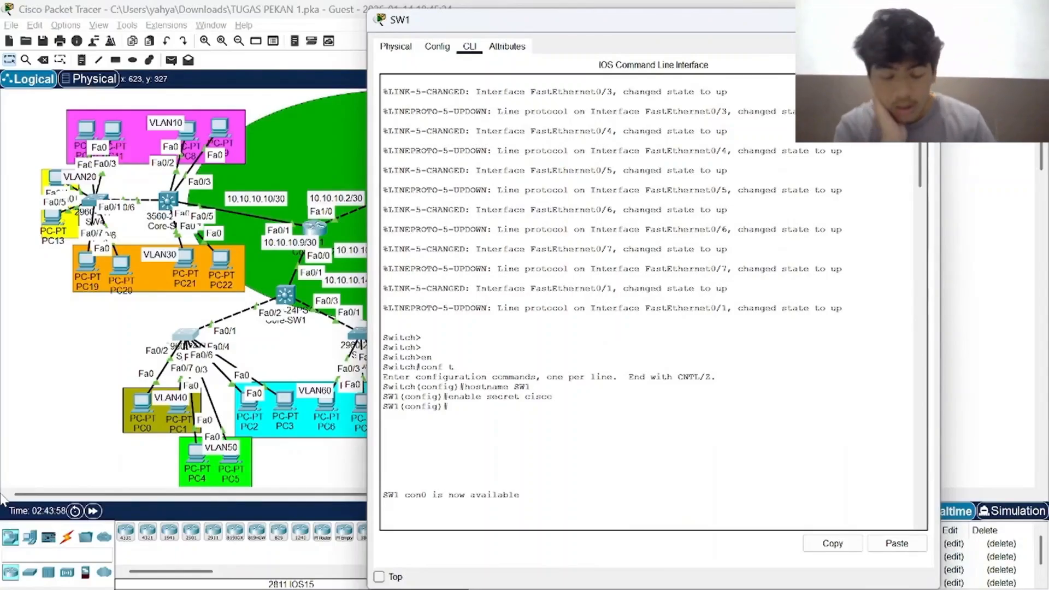
scroll(653, 301, "down", 8)
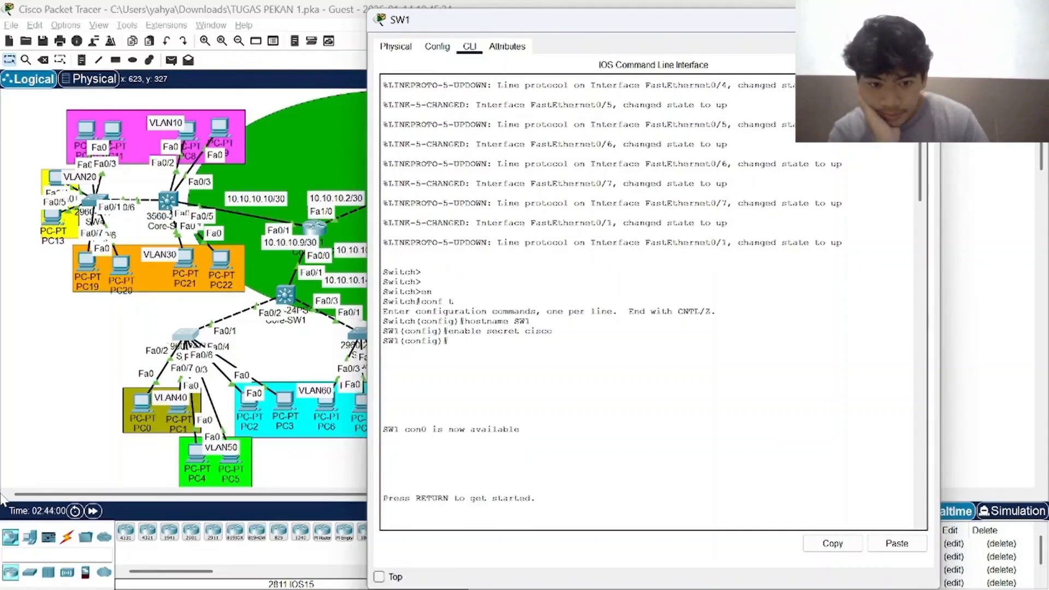
scroll(653, 301, "down", 7)
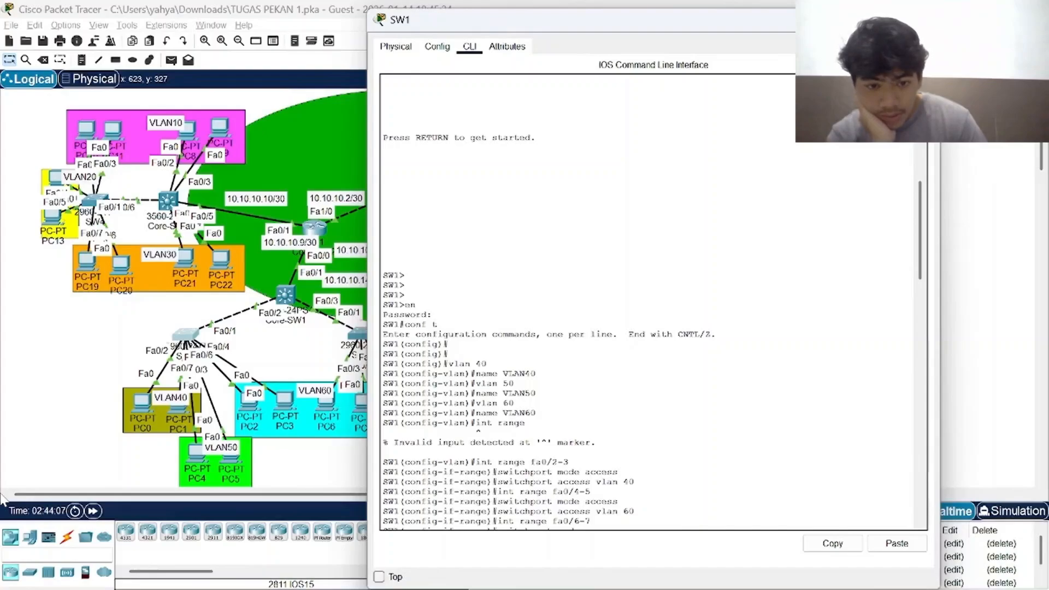
scroll(653, 302, "down", 1)
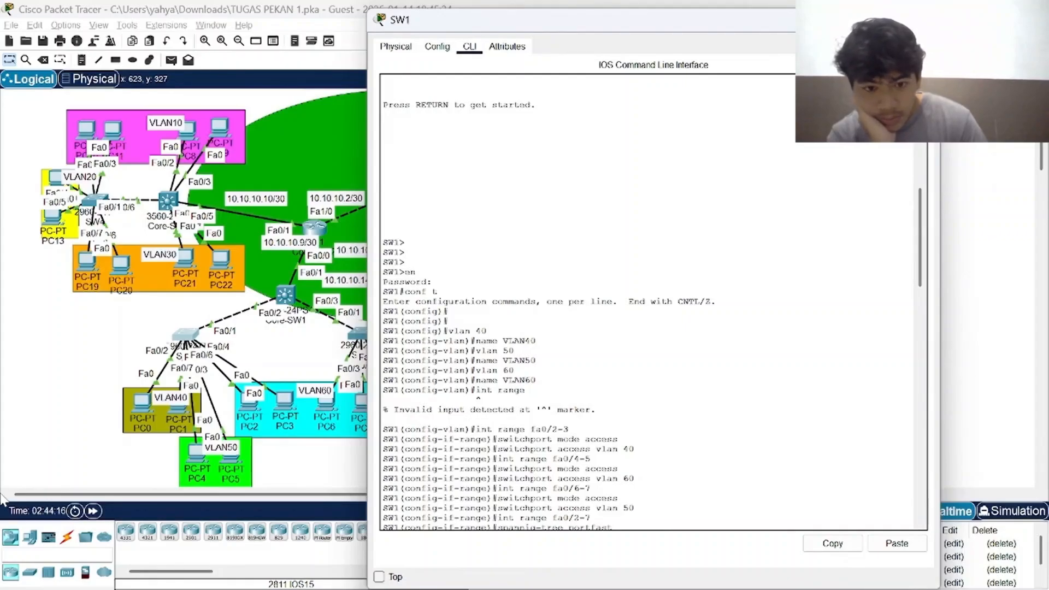
key("Return")
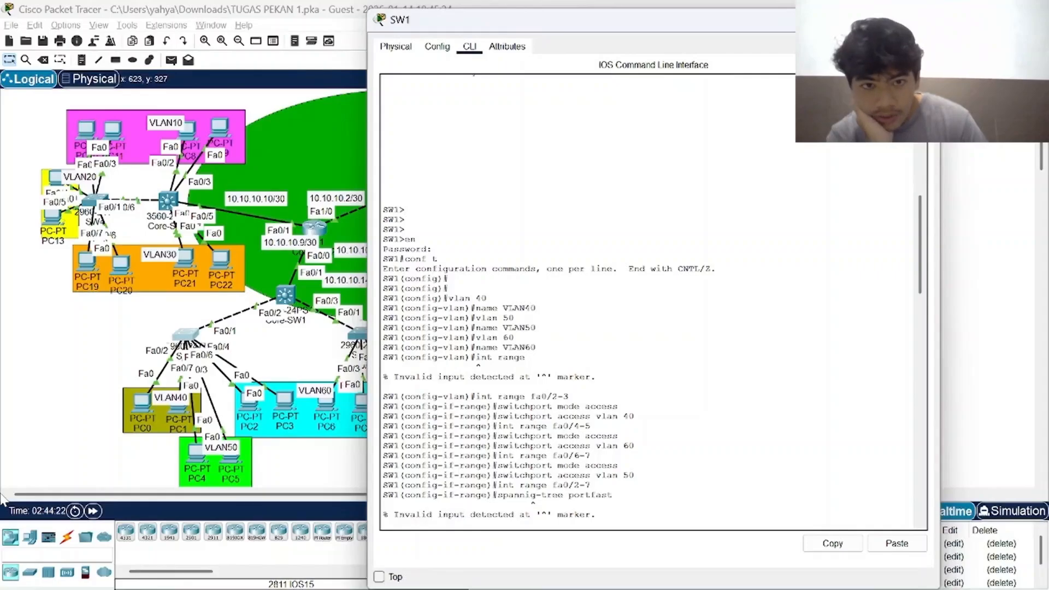
Examine the portfast configuration and the Fa0/1 trunk setting in SW1's command history, and close SW1.
key("Return")
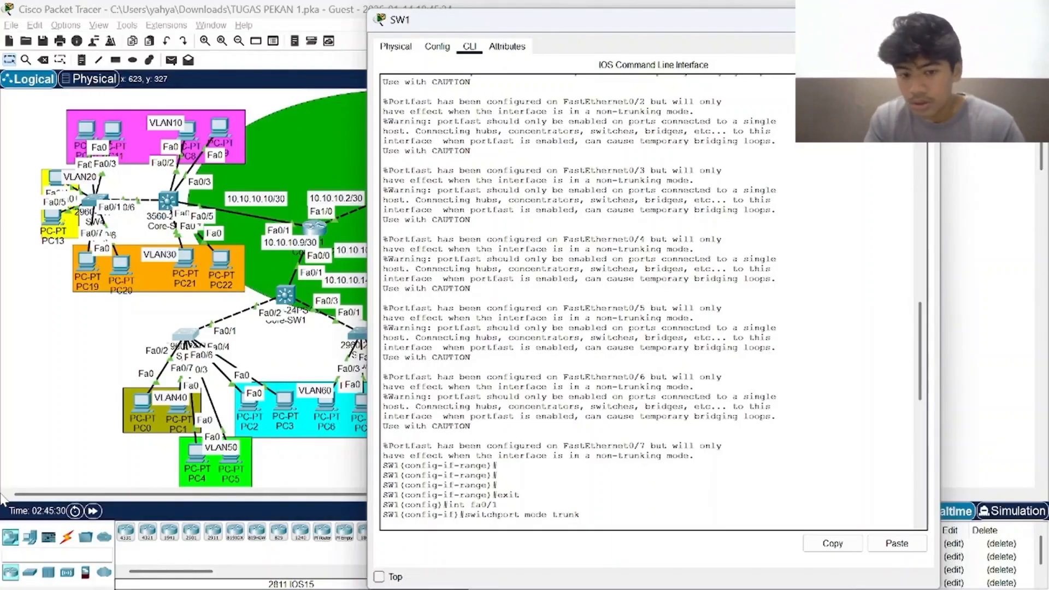
key("Return")
key("Return")
type("do write")
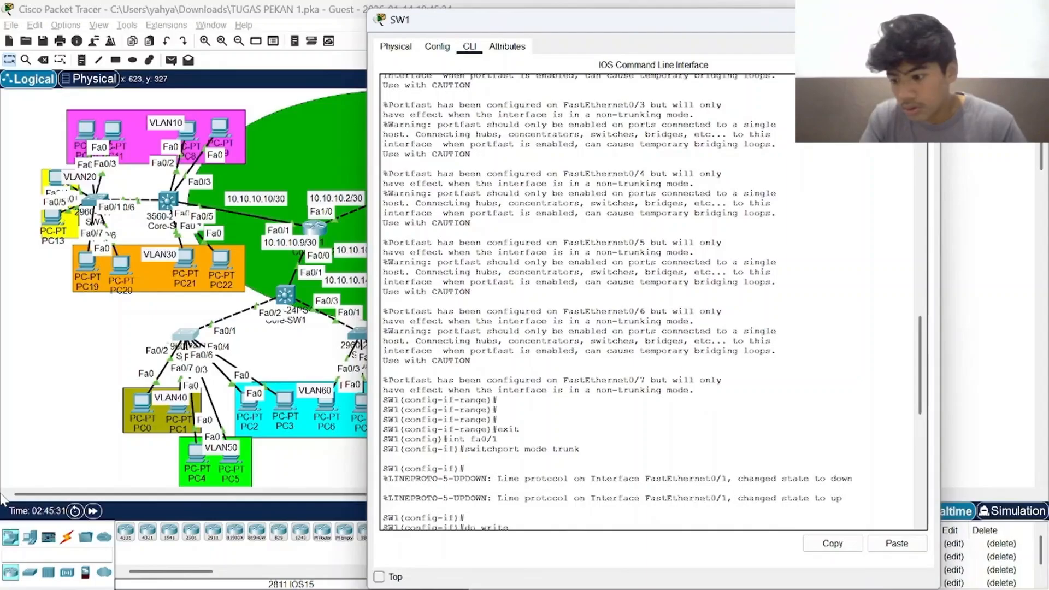
left_click(925, 20)
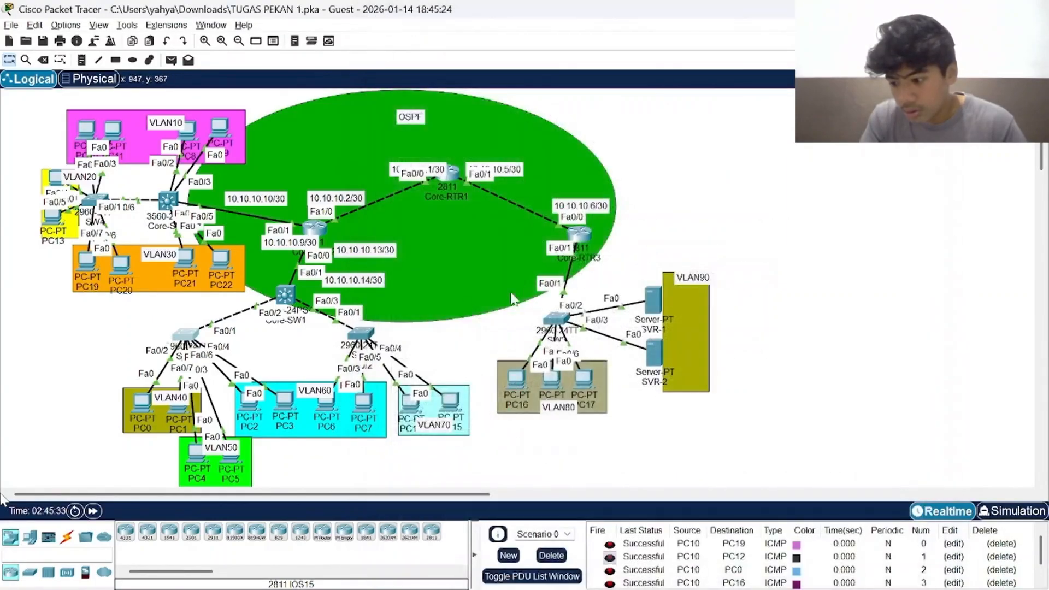
Open SW2's command line and examine its hostname, VLAN 60 and 70 creation, access port ranges and portfast configuration.
left_click(365, 331)
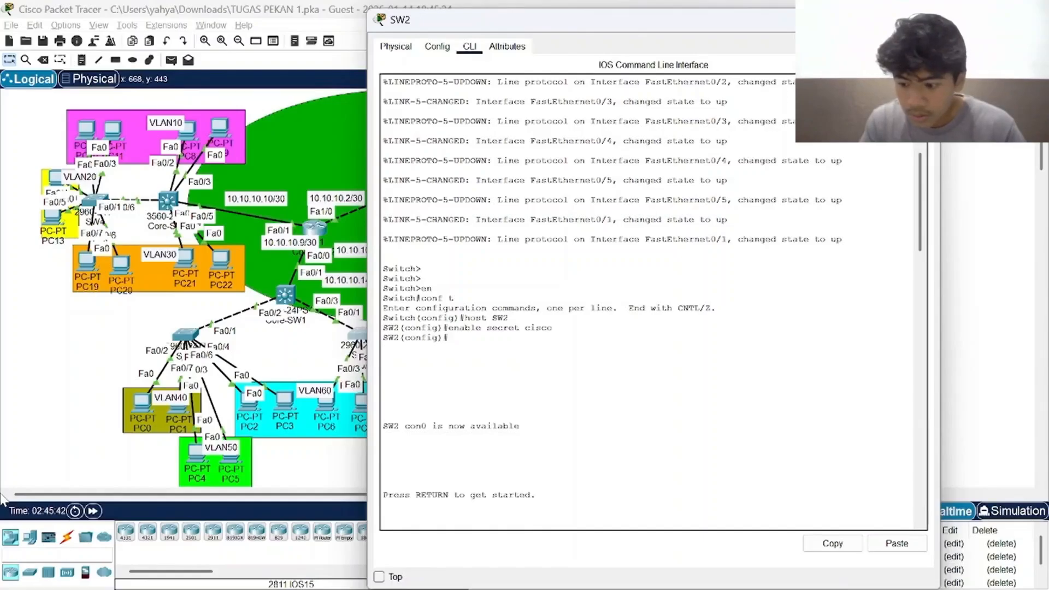
scroll(653, 302, "down", 10)
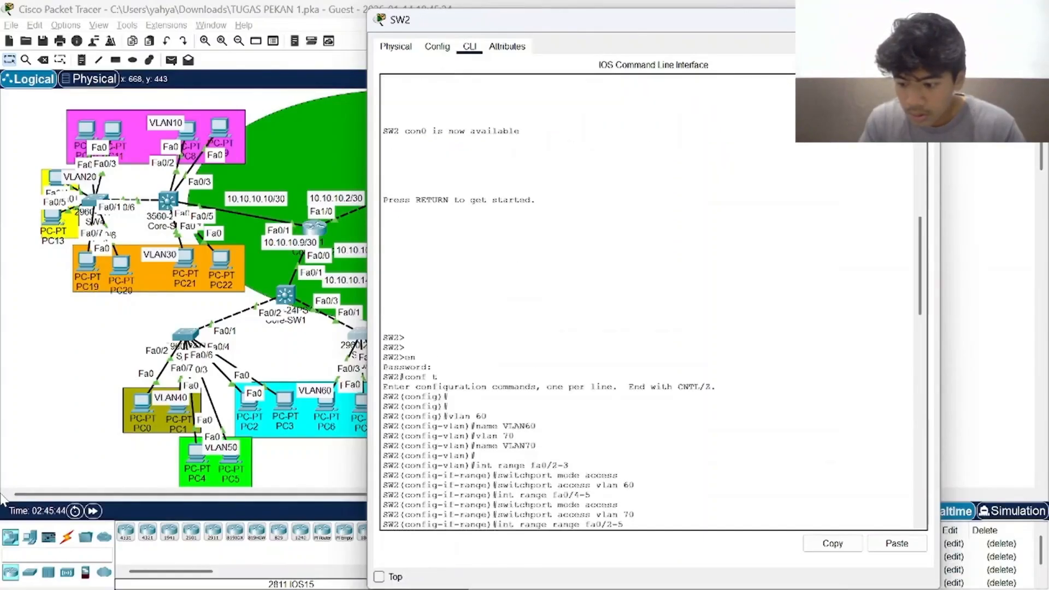
scroll(653, 301, "down", 1)
scroll(653, 301, "down", 1)
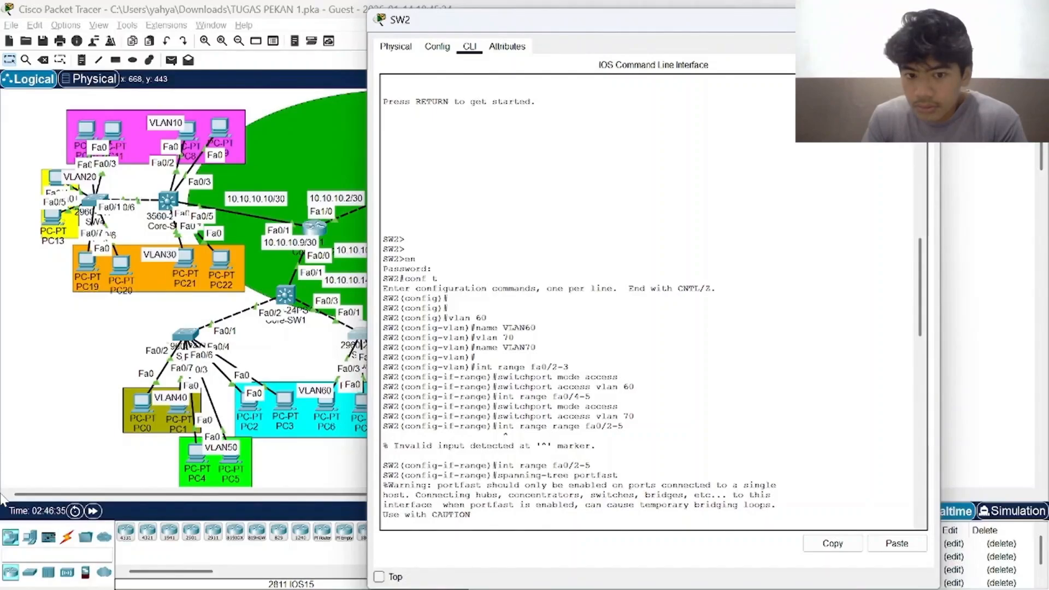
scroll(653, 301, "down", 8)
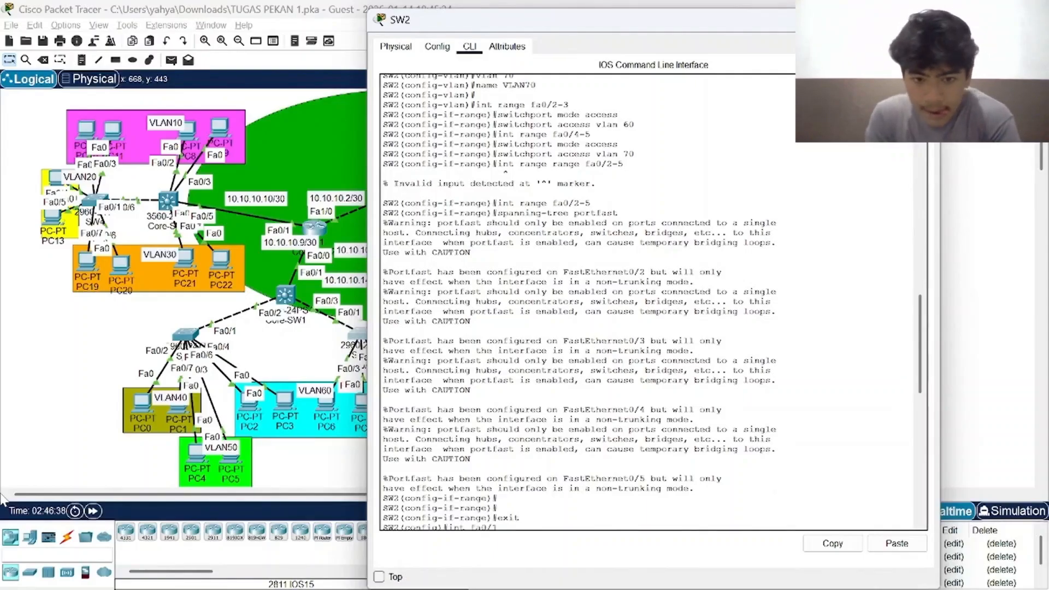
Examine SW2's Fa0/1 trunk setting and its brief VLAN listing, and close SW2.
scroll(654, 302, "down", 1)
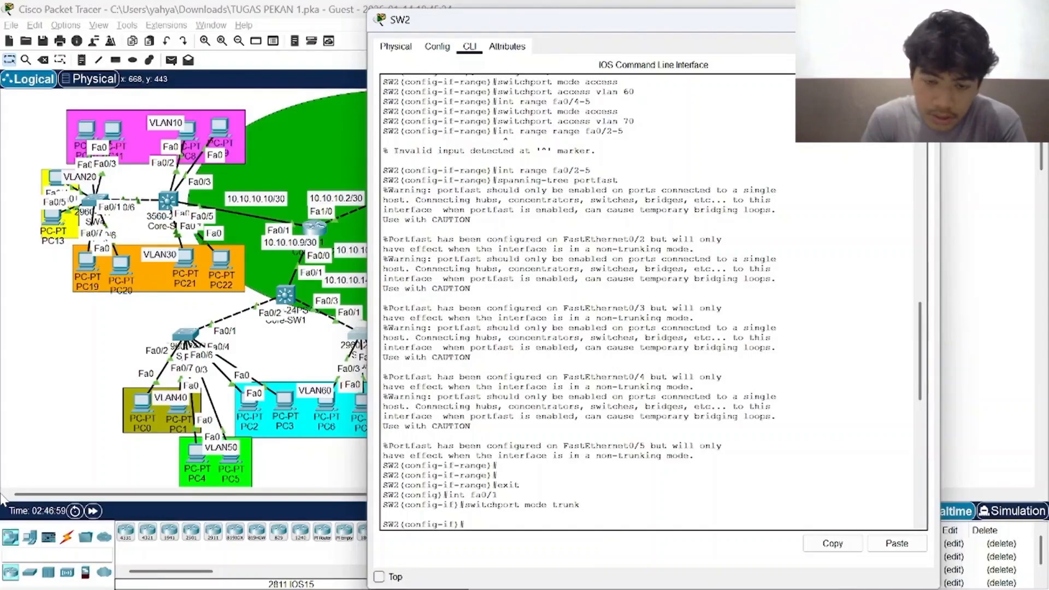
type("do sh vlan br")
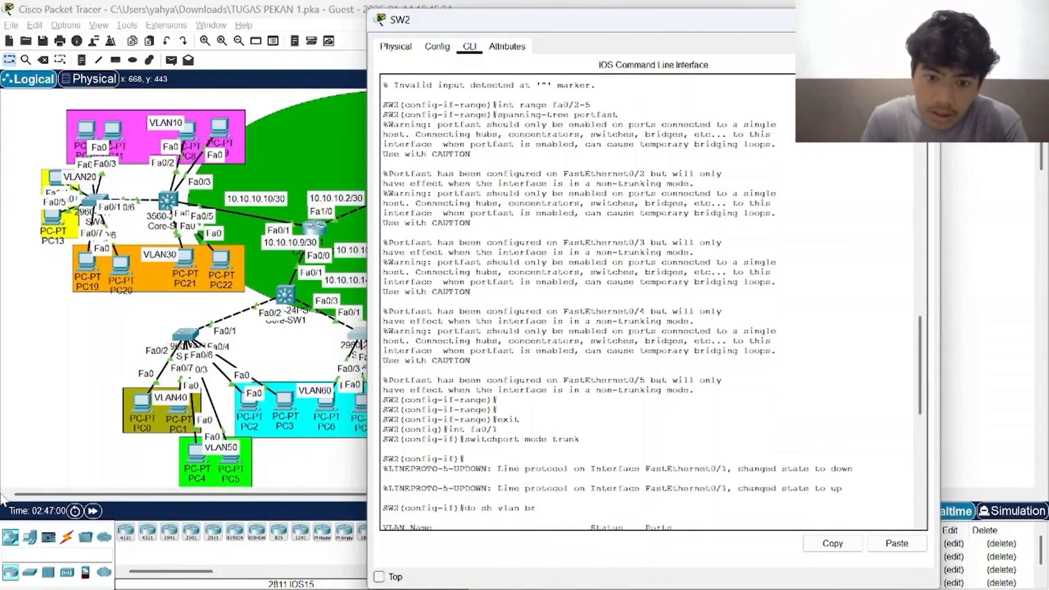
key("Return")
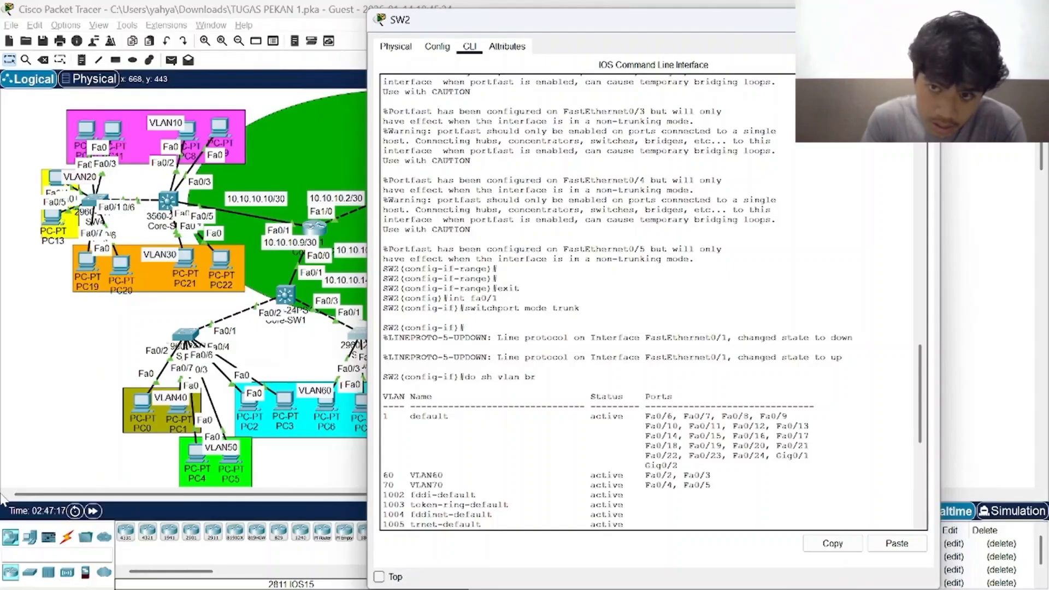
left_click(926, 19)
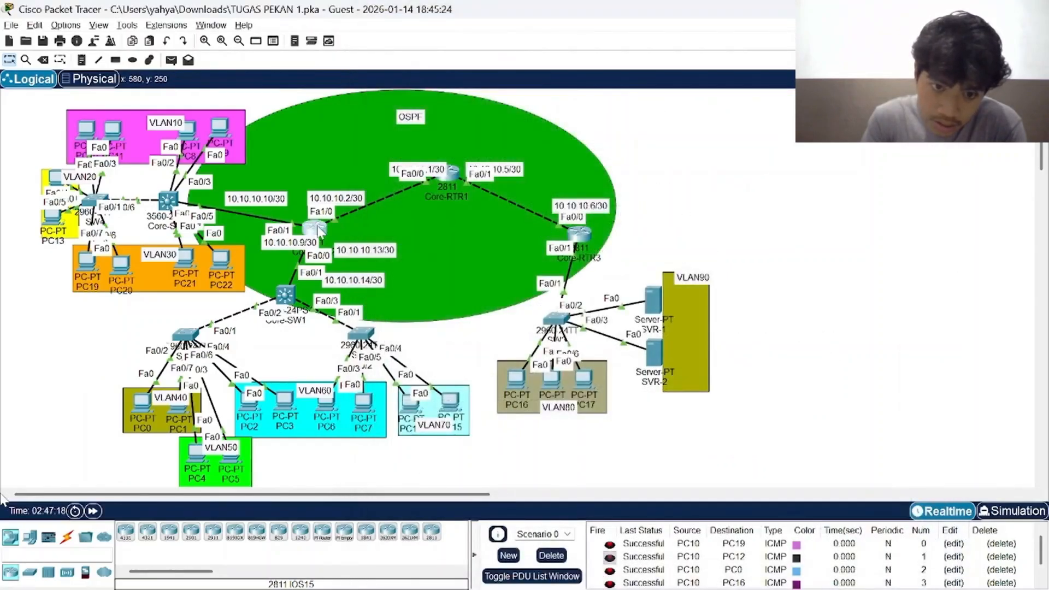
Open Core-SW1's command line and review its history of DHCP settings, Fa0/1 routed port addressing, interface summary and OSPF network statements.
left_click(320, 230)
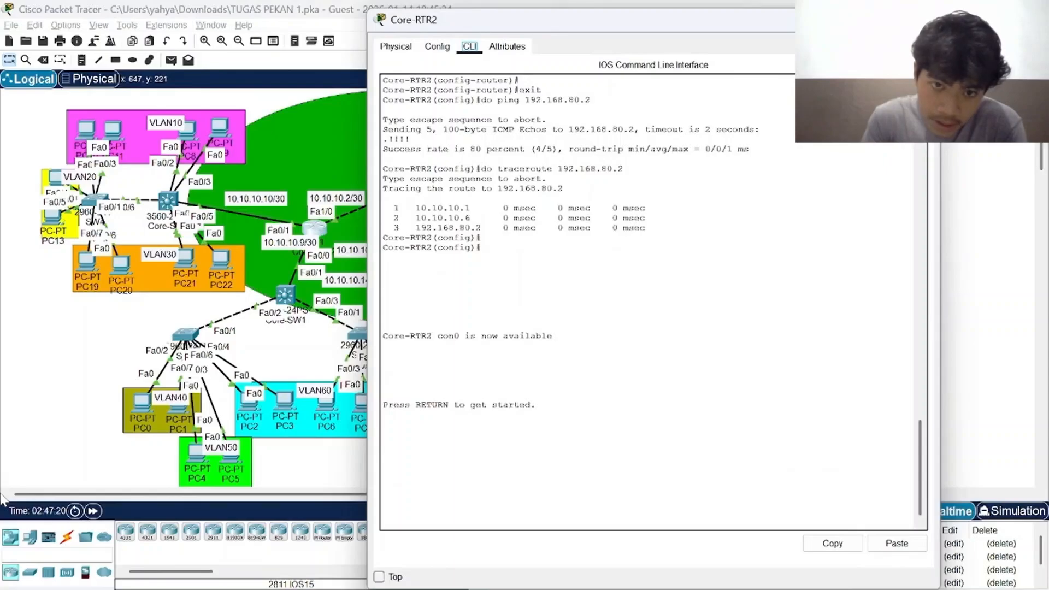
left_click(926, 19)
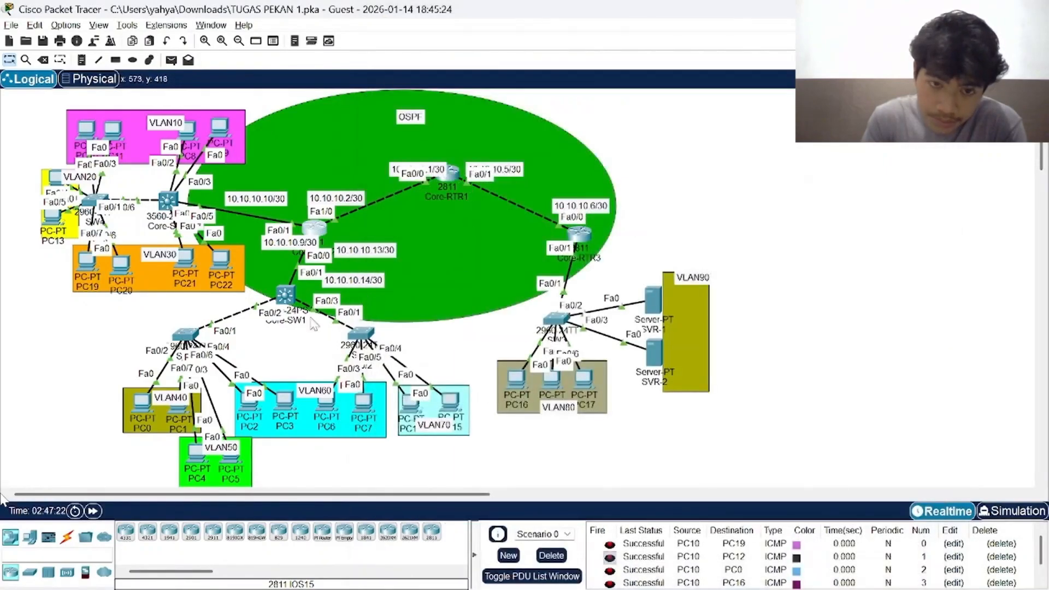
left_click(284, 296)
scroll(651, 302, "up", 20)
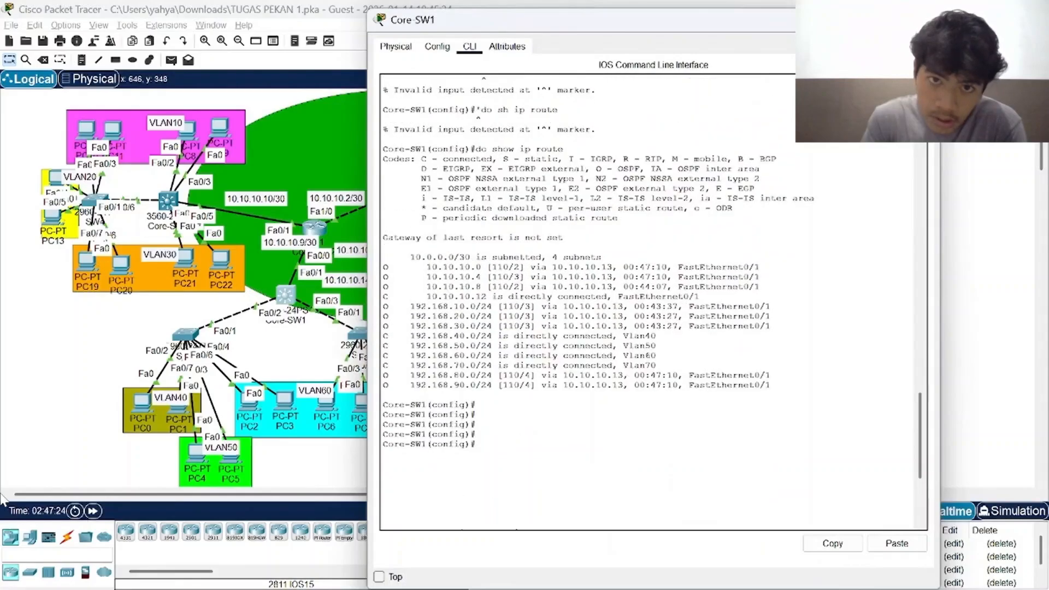
scroll(650, 301, "up", 10)
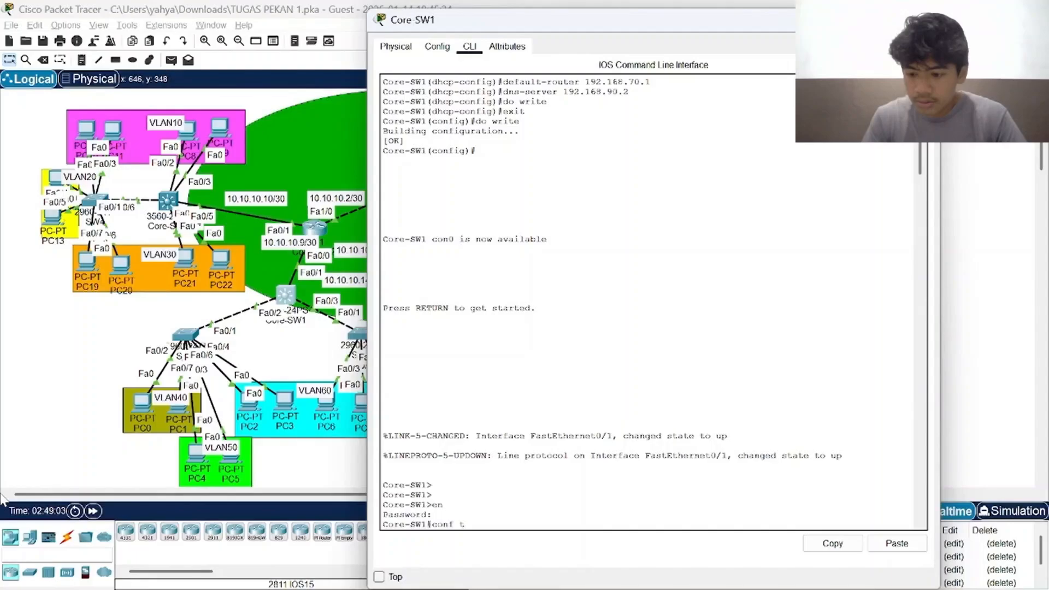
type("int fa0/1 no switchport  ip address 10.10.10.14 255.255.255.252 do sh ip int brief")
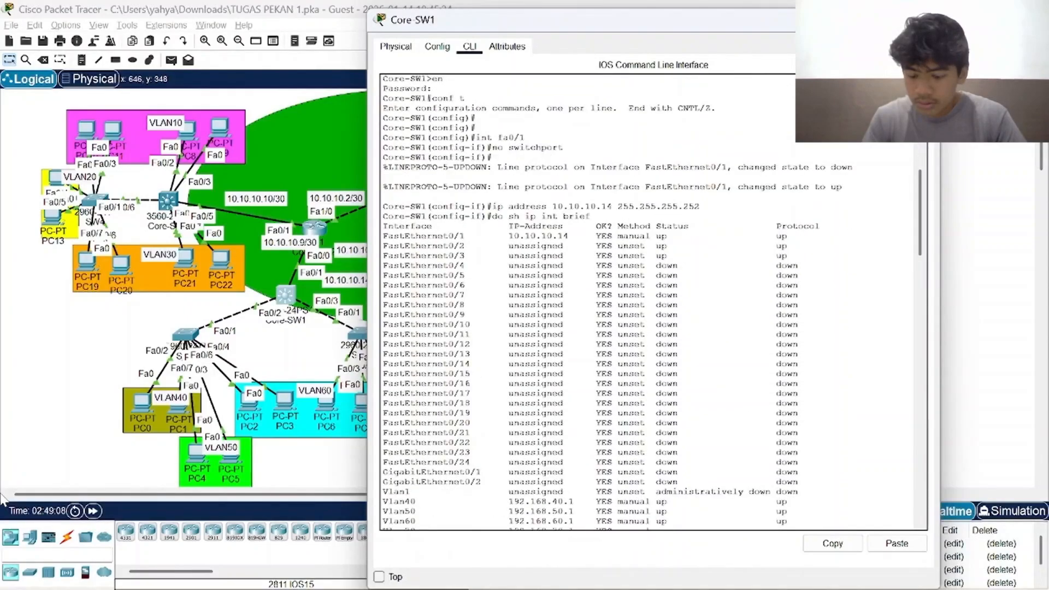
type("do write   exit router ospf 1 network 10.10.10.12 0.0.0.3 area 0  network 192.168.40.0 0.0.0.255 area 0 network 192.168.50.0 0.0.0.255 area 0 network 192.168.60.0 0.0.0.255 area 0 network 192.168.70.0 0.0.0.255 area 0 do write")
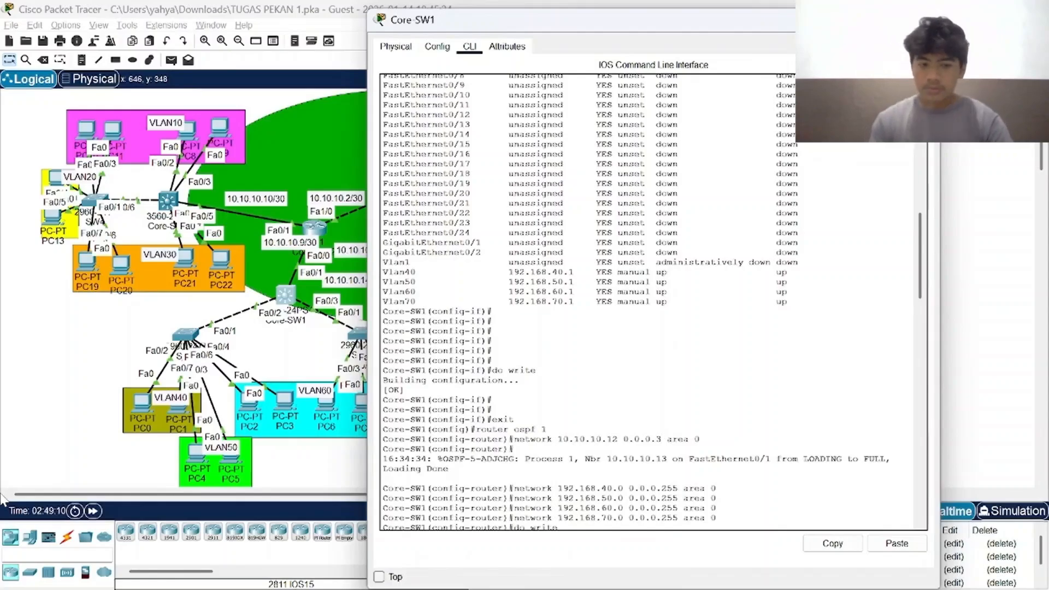
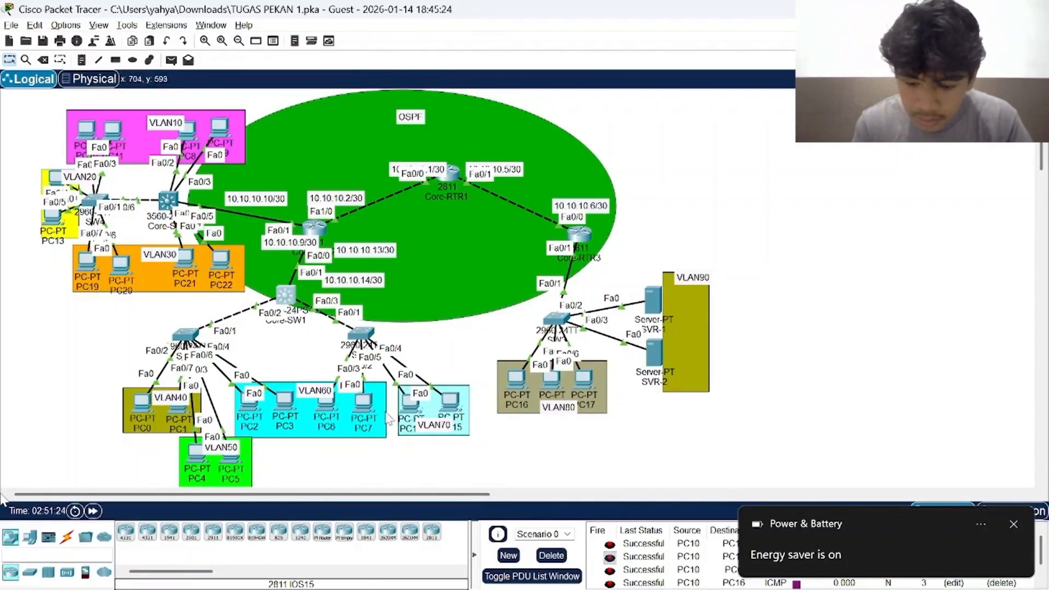
Open PC0's IP configuration, examine its DHCP-assigned address, gateway and DNS server, and close PC0.
left_click(141, 403)
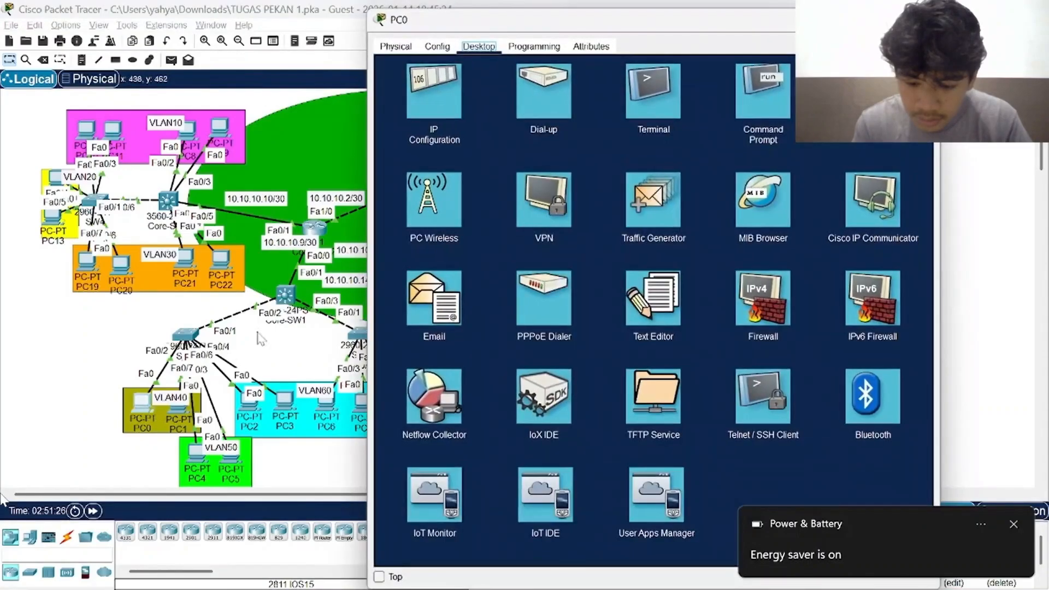
left_click(435, 93)
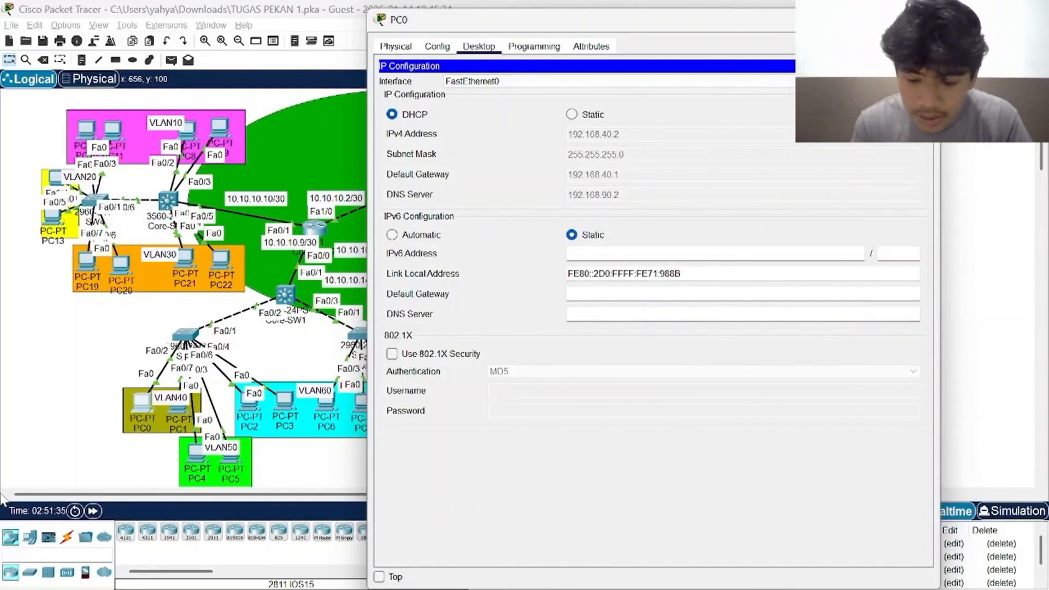
left_click(924, 19)
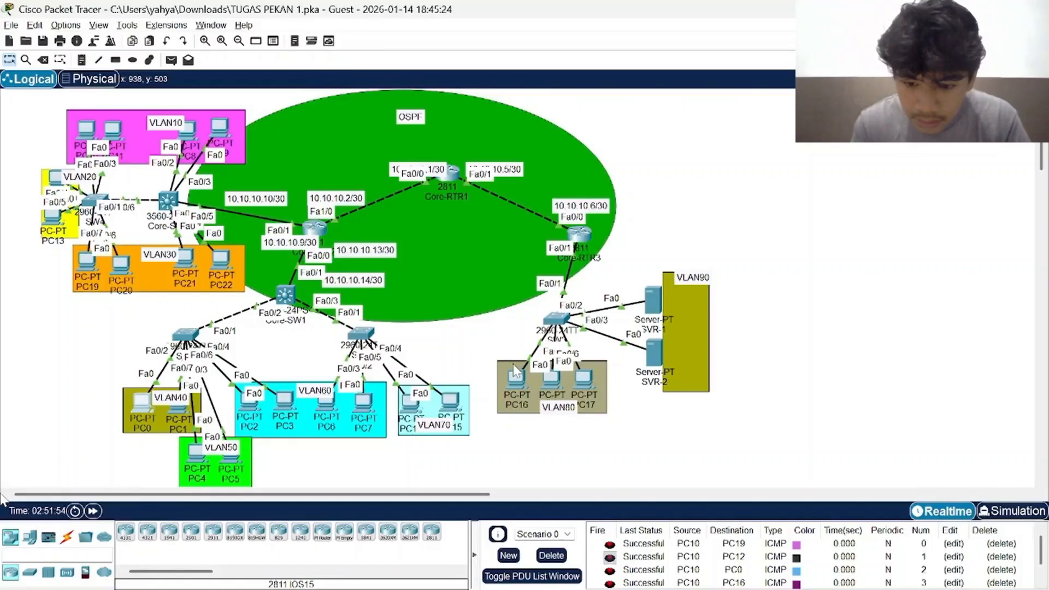
Open SW3's command line, examine its portfast configuration, Fa0/1 trunk setting and brief VLAN listing, and close SW3.
mouse_move(962, 585)
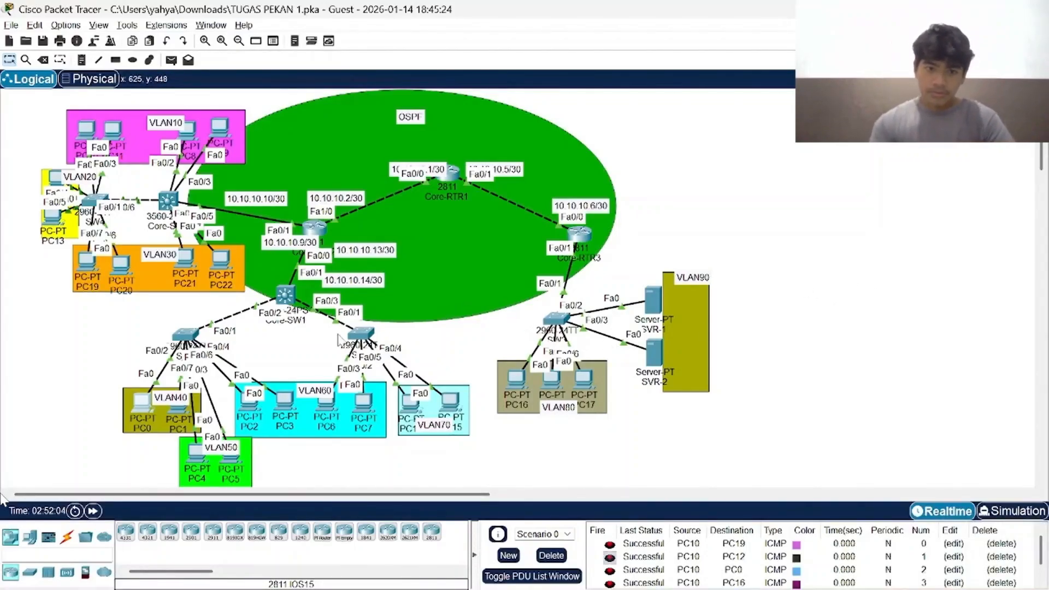
left_click(555, 324)
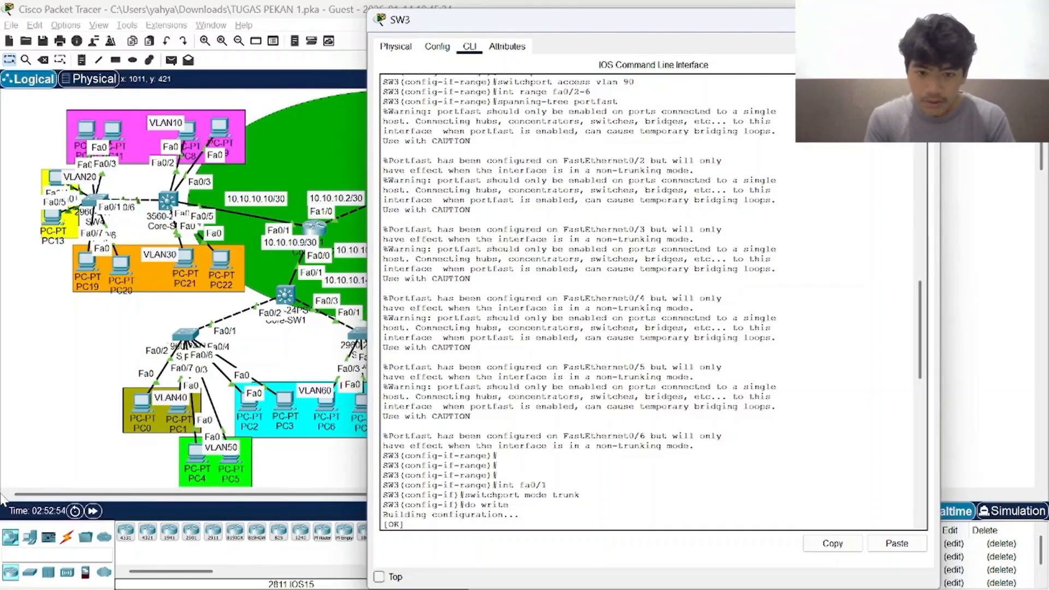
scroll(650, 302, "down", 5)
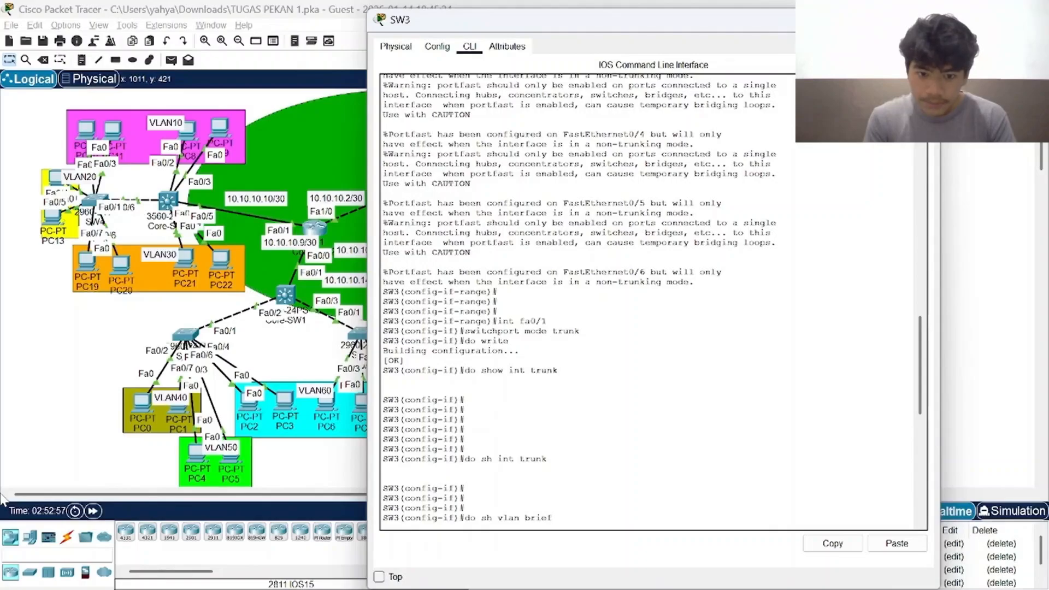
scroll(651, 302, "up", 1)
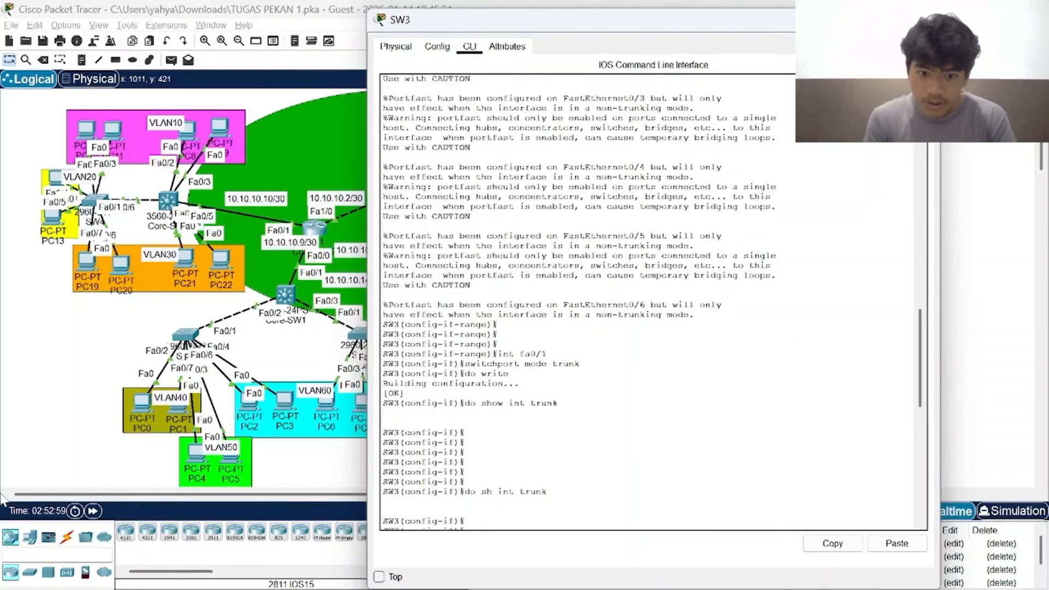
scroll(650, 302, "down", 3)
scroll(650, 302, "down", 5)
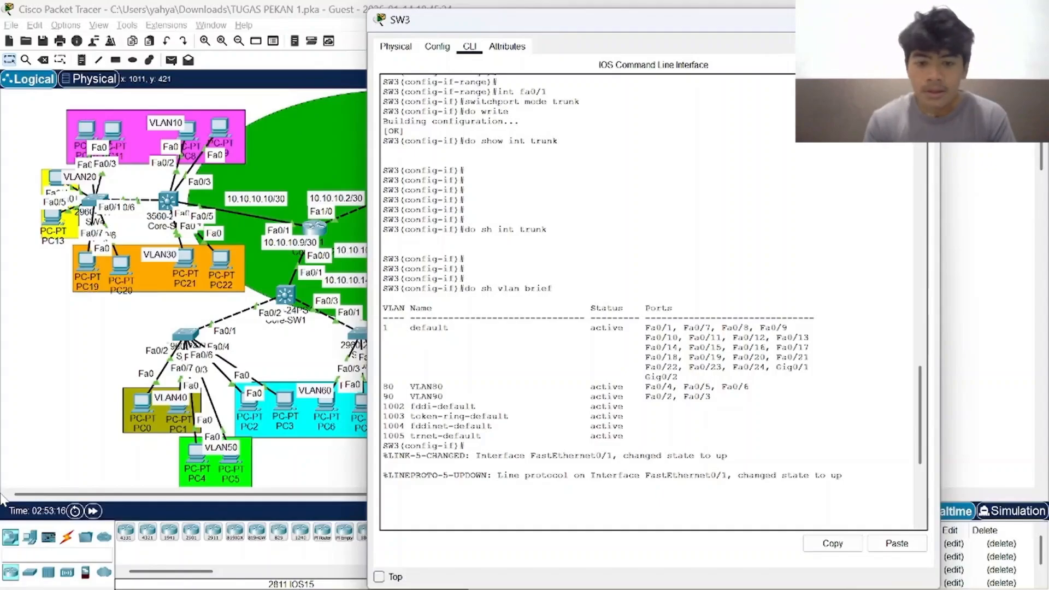
left_click(925, 20)
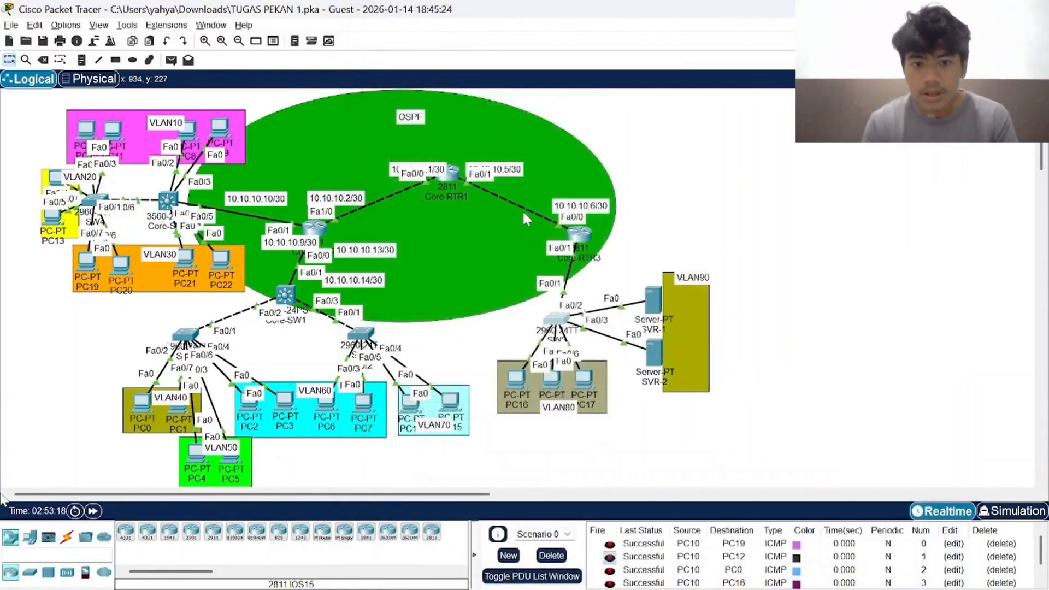
Open Core-RTR3's command line, examine the Fa0/1.80 and Fa0/1.90 subinterfaces and the VLAN80 DHCP pool, and close Core-RTR3.
left_click(578, 232)
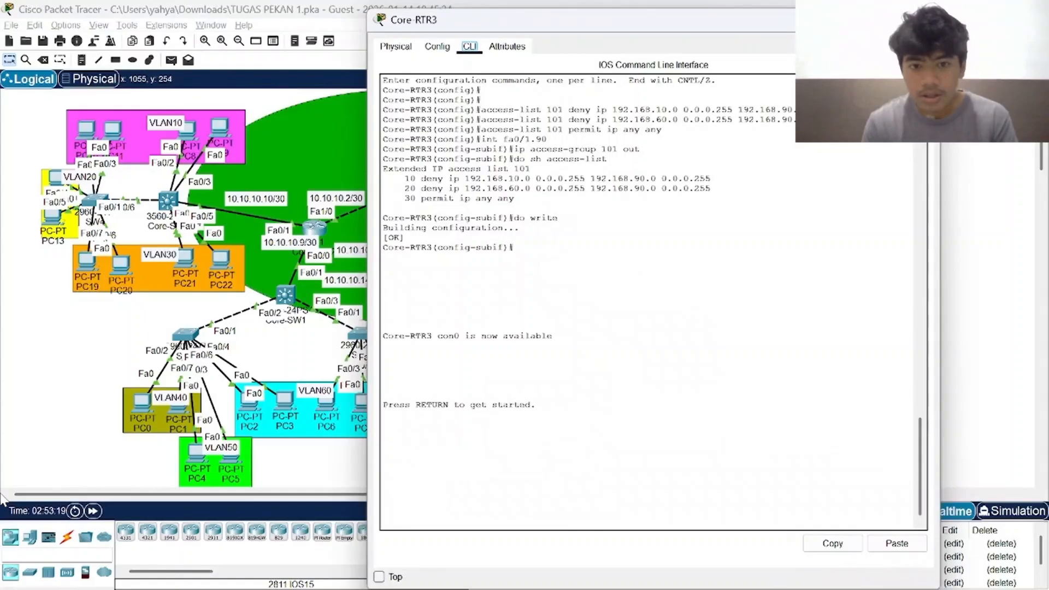
scroll(654, 301, "up", 20)
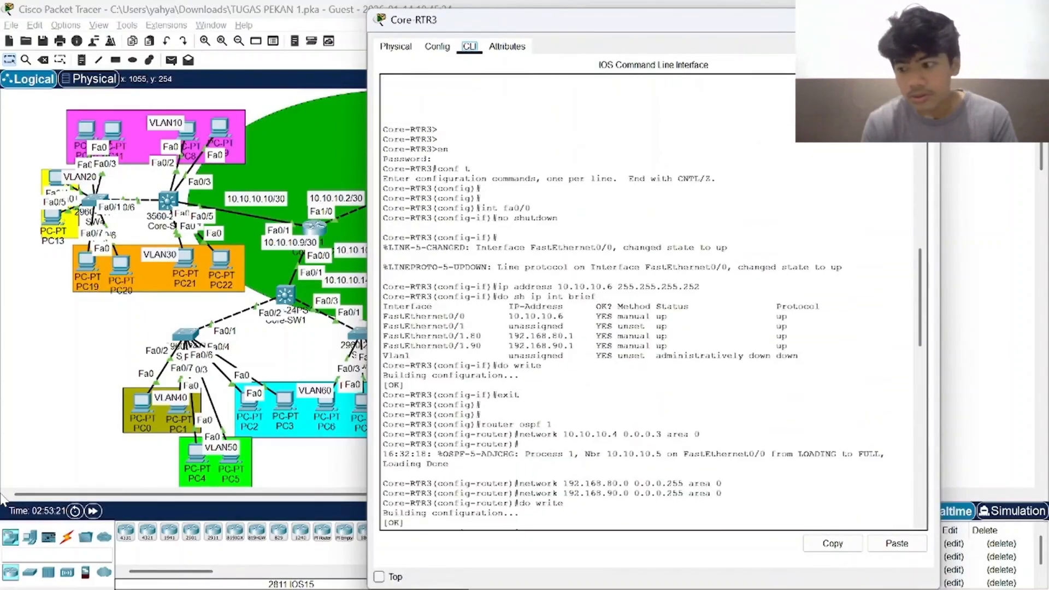
scroll(653, 301, "up", 20)
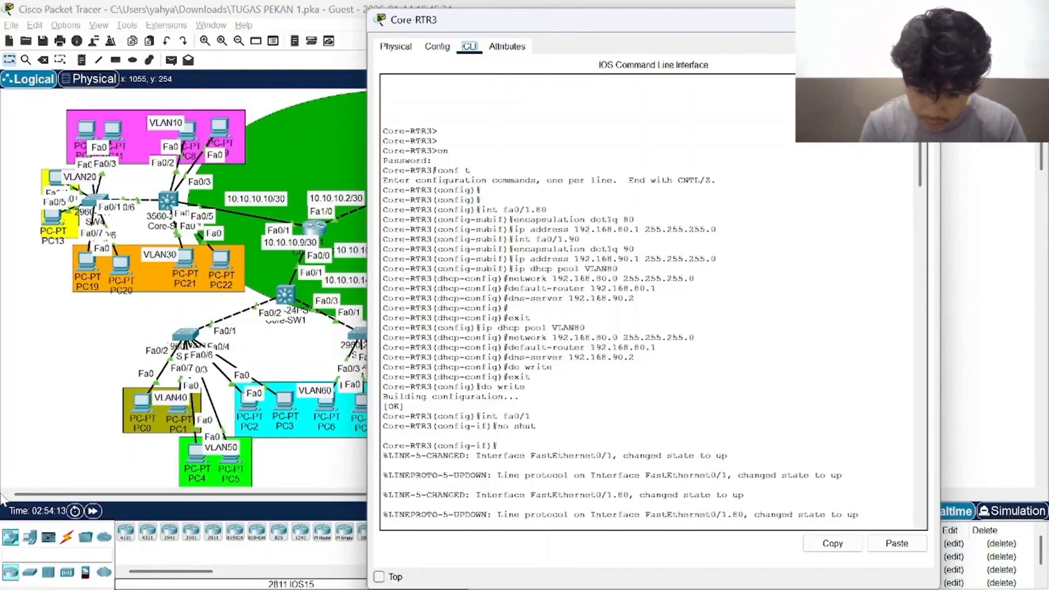
left_click_drag(619, 268, 573, 269)
left_click(619, 269)
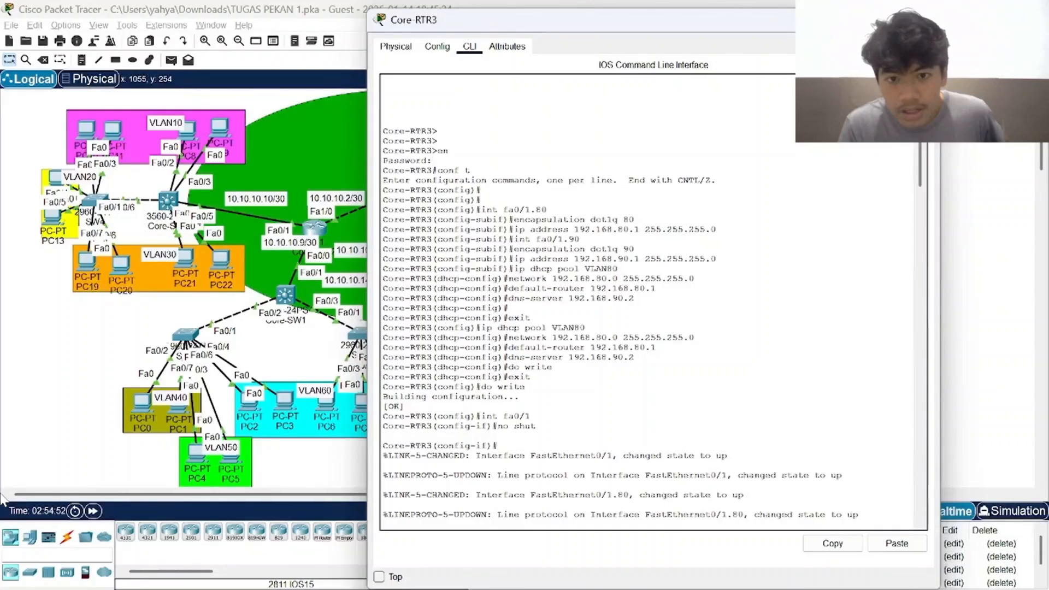
left_click(924, 19)
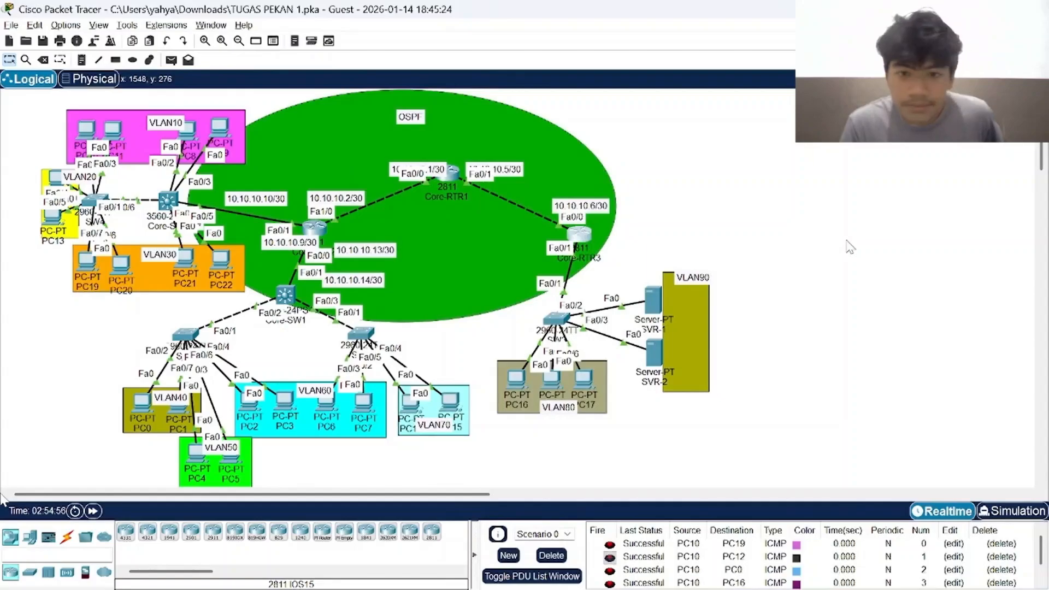
Open PC16's IP configuration, examine its DHCP-assigned address, gateway and DNS server, and close PC16.
left_click(524, 388)
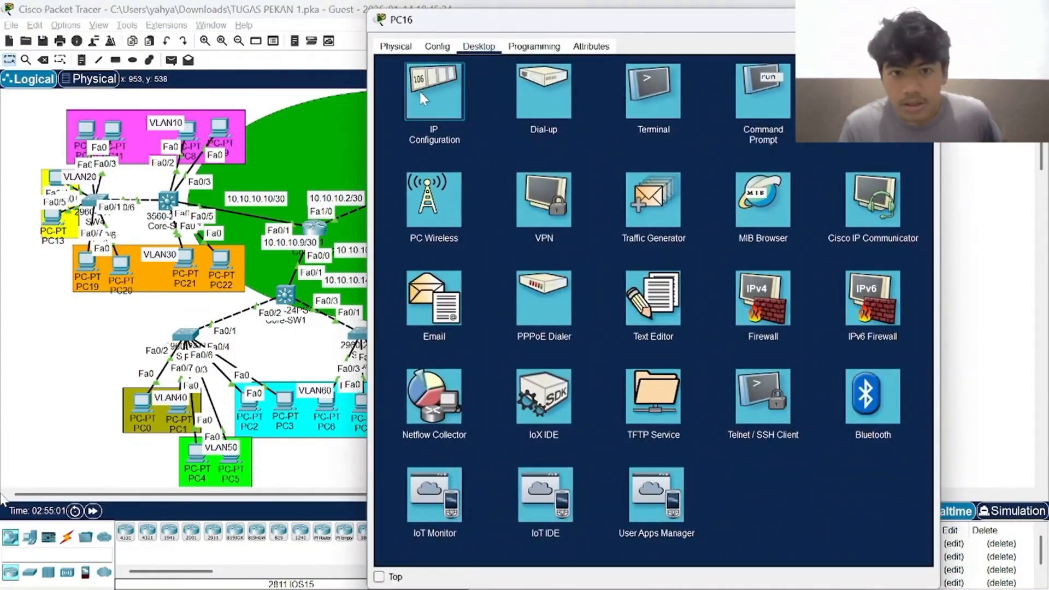
left_click(419, 90)
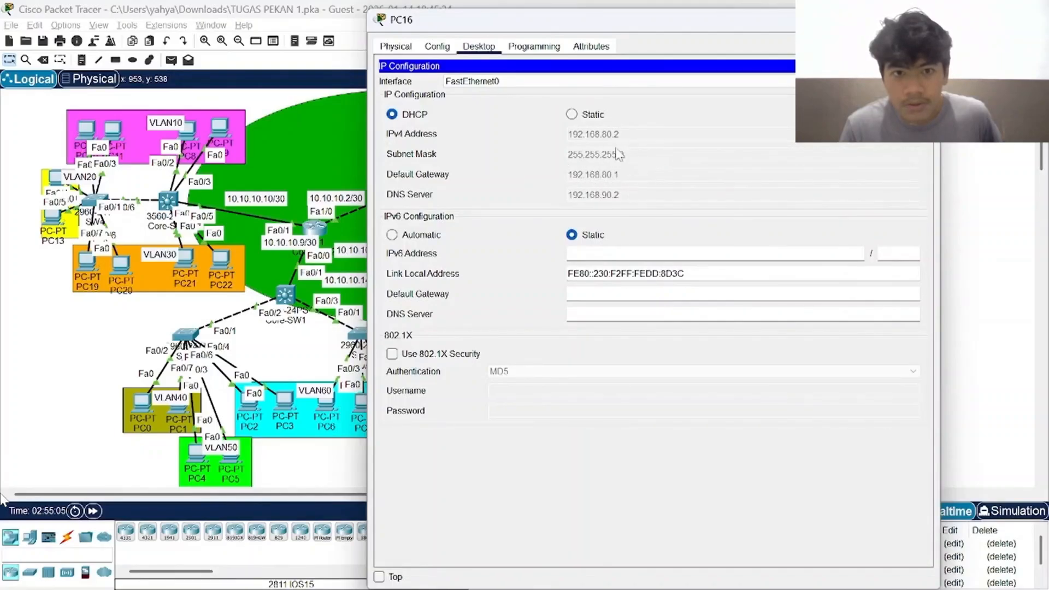
left_click(924, 19)
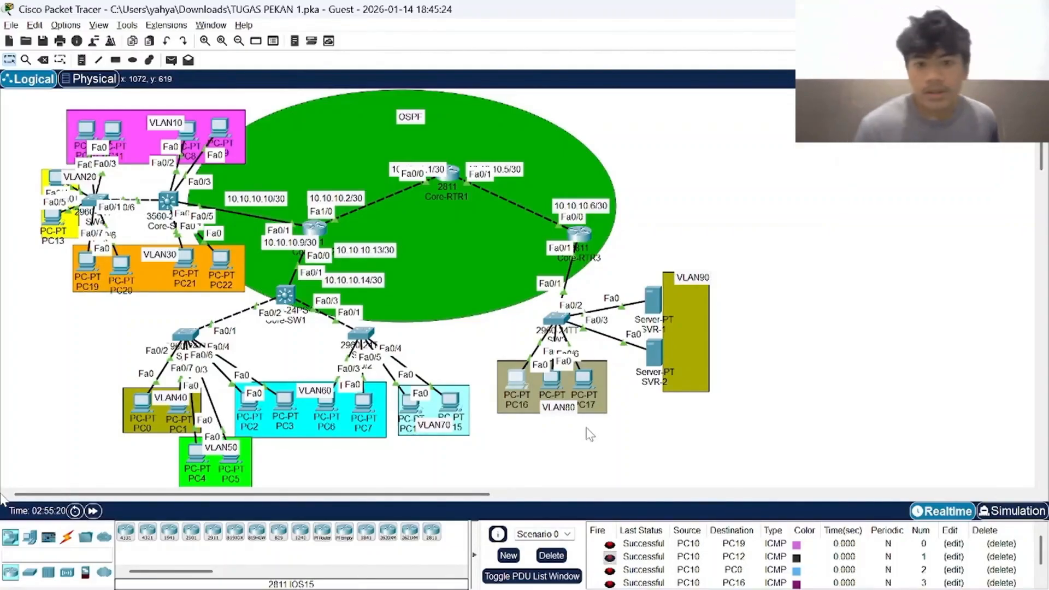
key("alt+Tab")
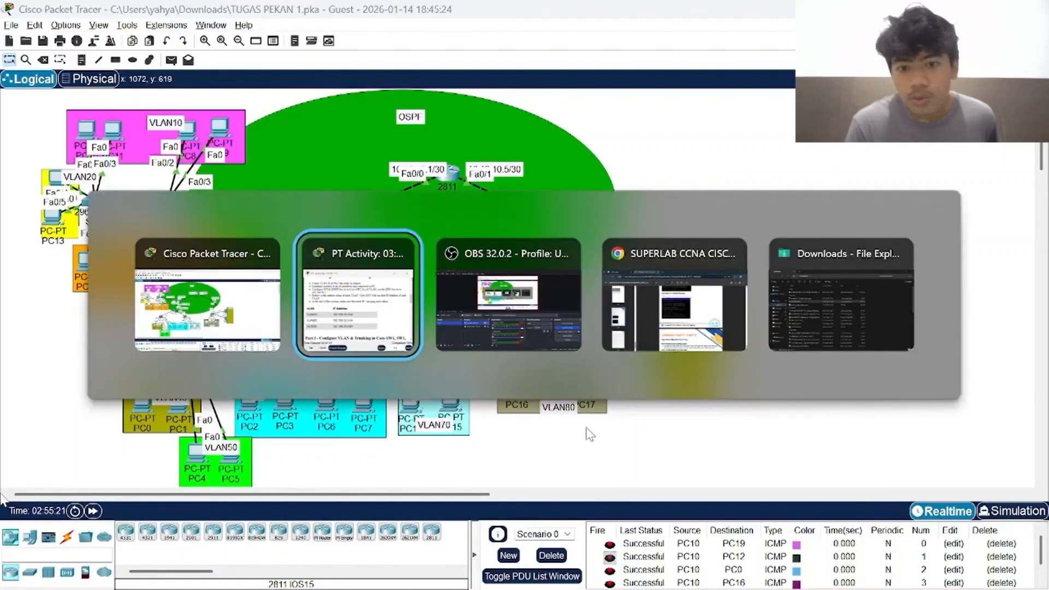
key("alt+Tab")
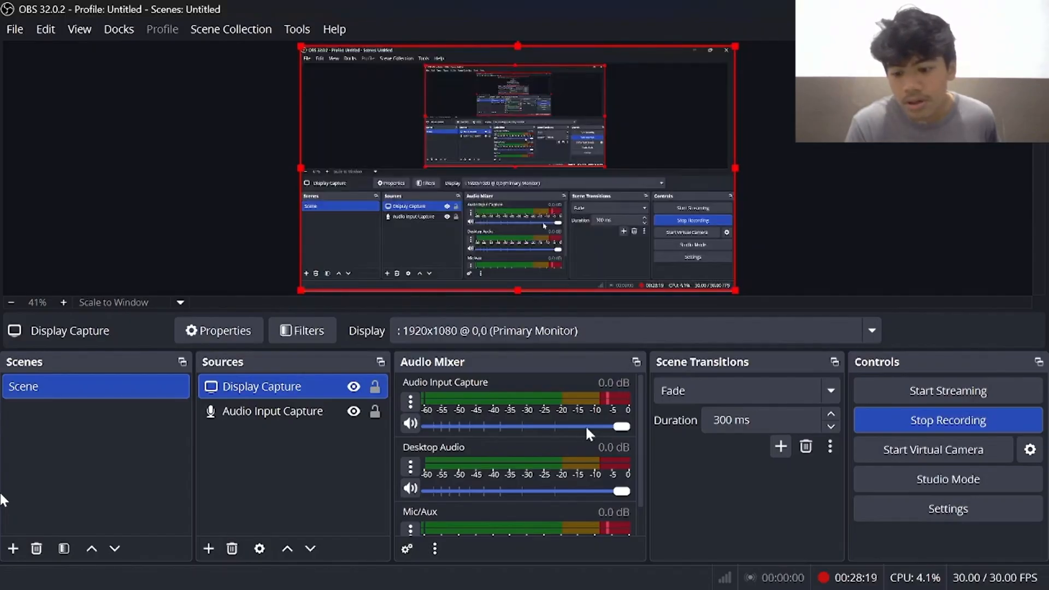
key("alt+Tab")
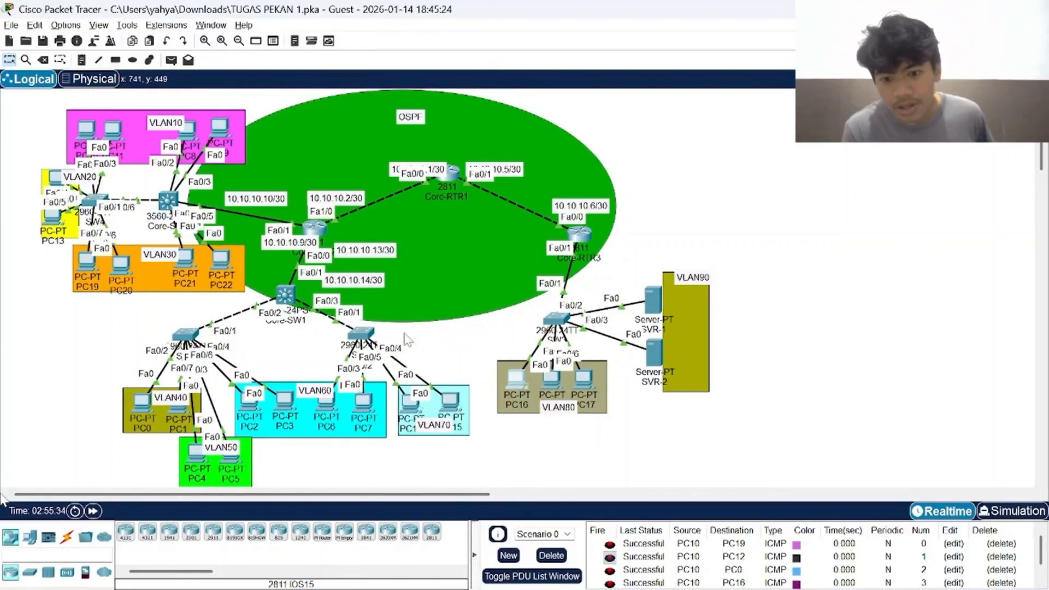
Open Core-RTR1's command line and examine the hostname, enable secret and configuration save at the start of its history.
left_click(452, 176)
scroll(653, 302, "up", 20)
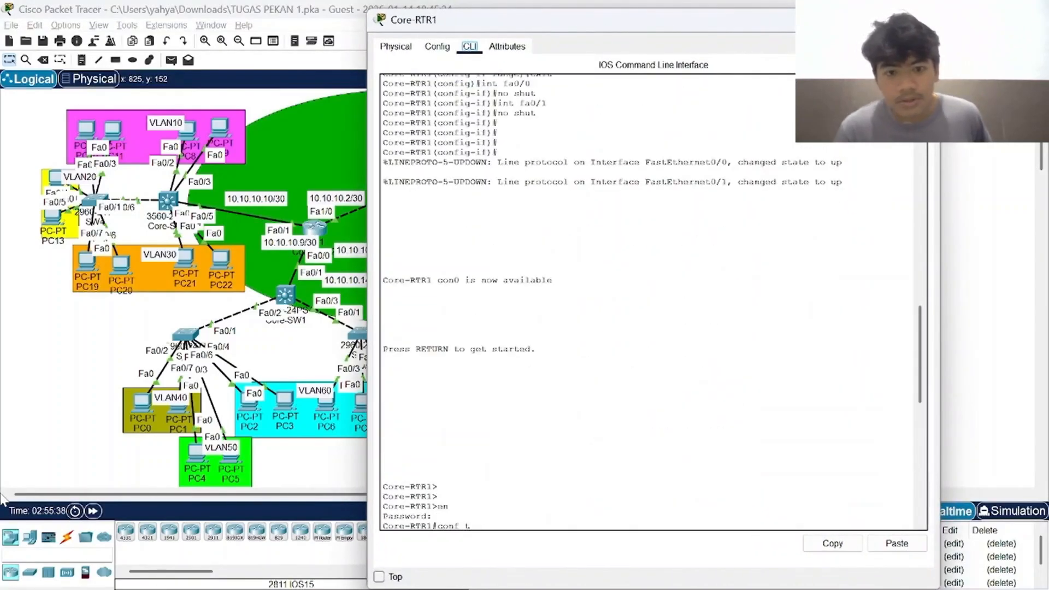
scroll(653, 301, "up", 14)
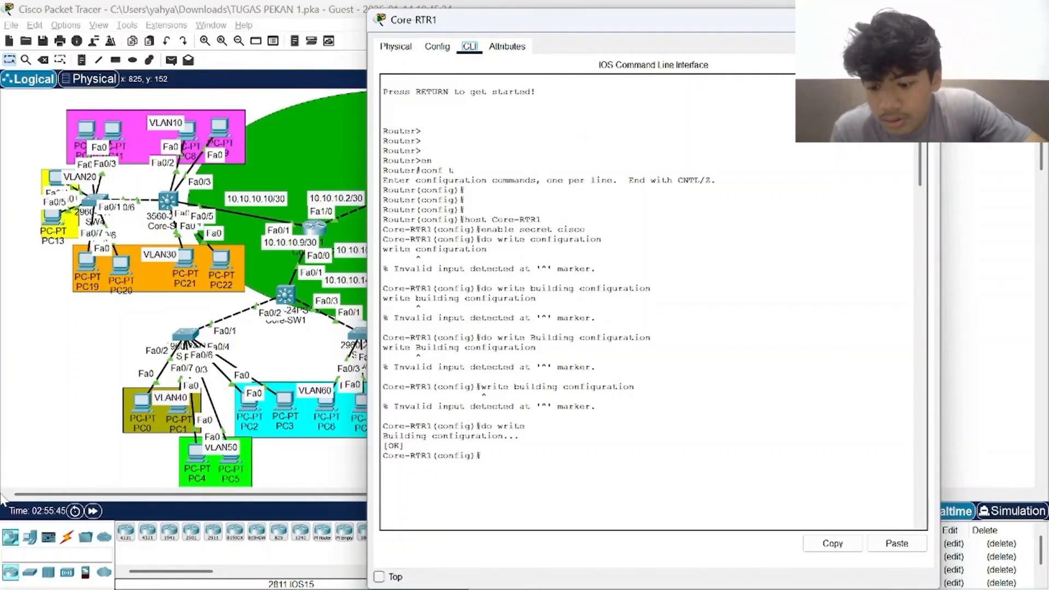
key("Return")
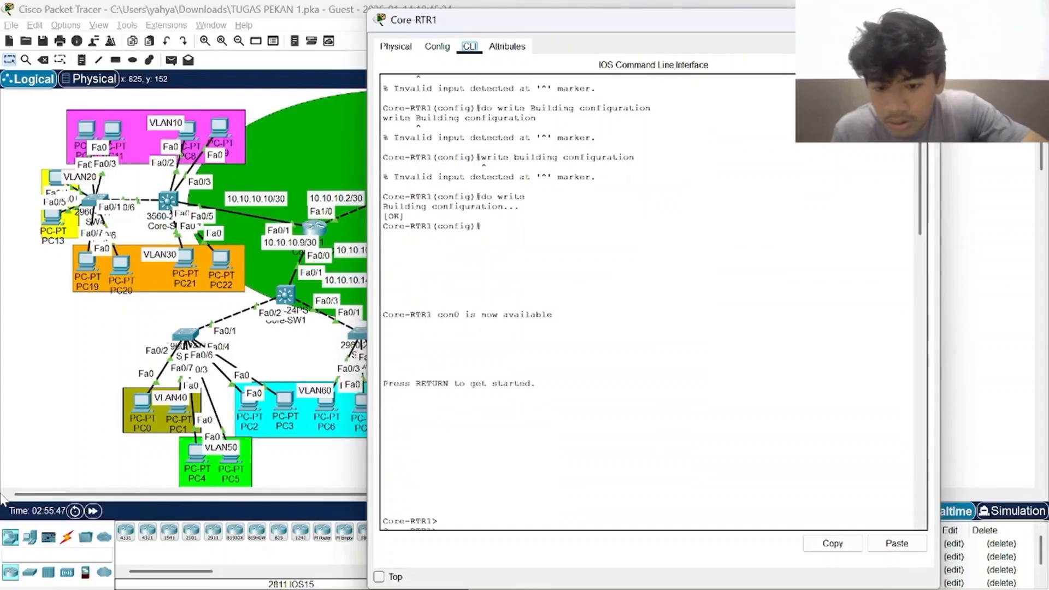
Examine Core-RTR1's Fa0/0 and Fa0/1 activation, IP addressing, interface summary and saved configuration, and close Core-RTR1.
type("en conf t int range fa0/0-1 no shut exit int fa0/1 ip address 10.10.10.5 255.255.255.252 int fa0/0 ip address 10.10.10.1 255.255.255.252 do sh ip int brief")
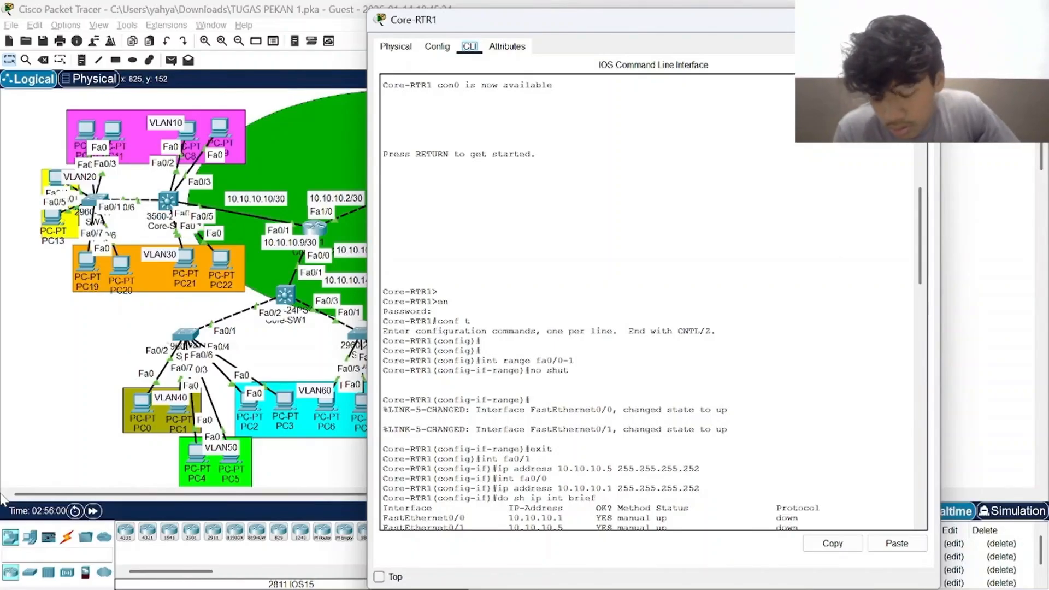
key("Return")
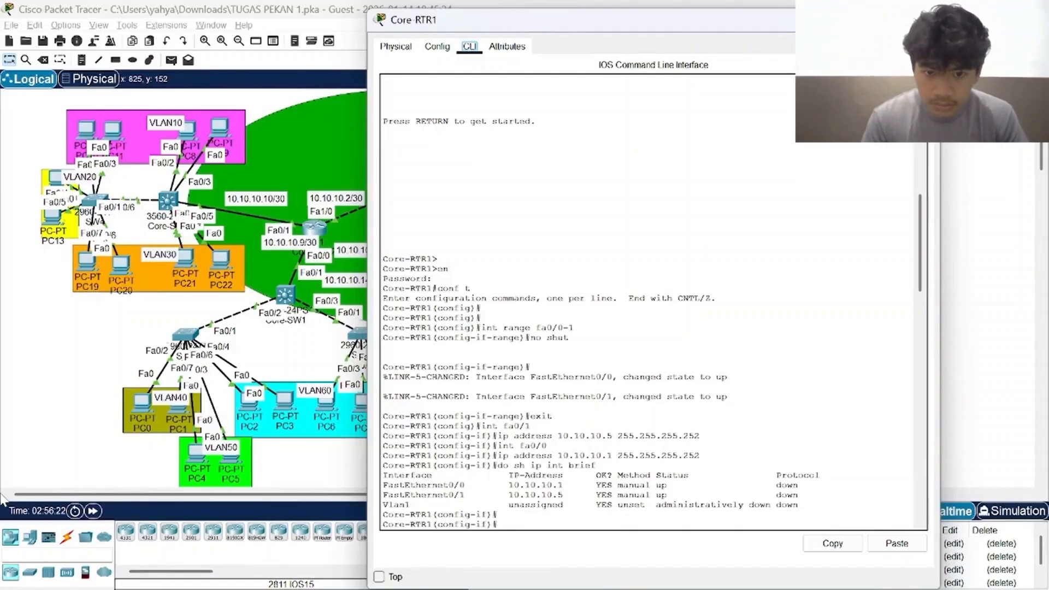
type("do write")
key("Return")
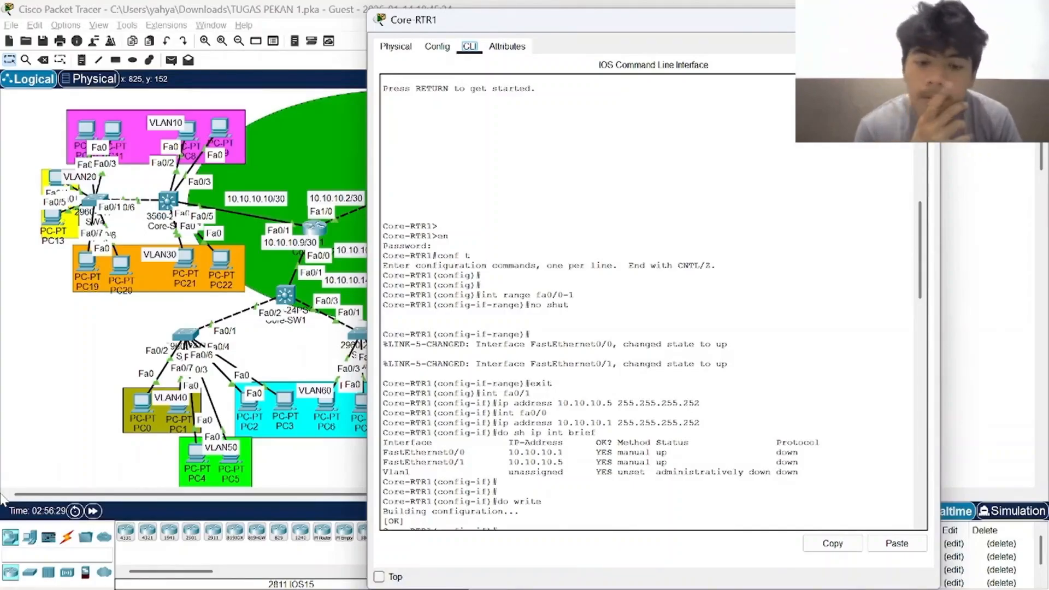
type("exit int range fa0/0 exit")
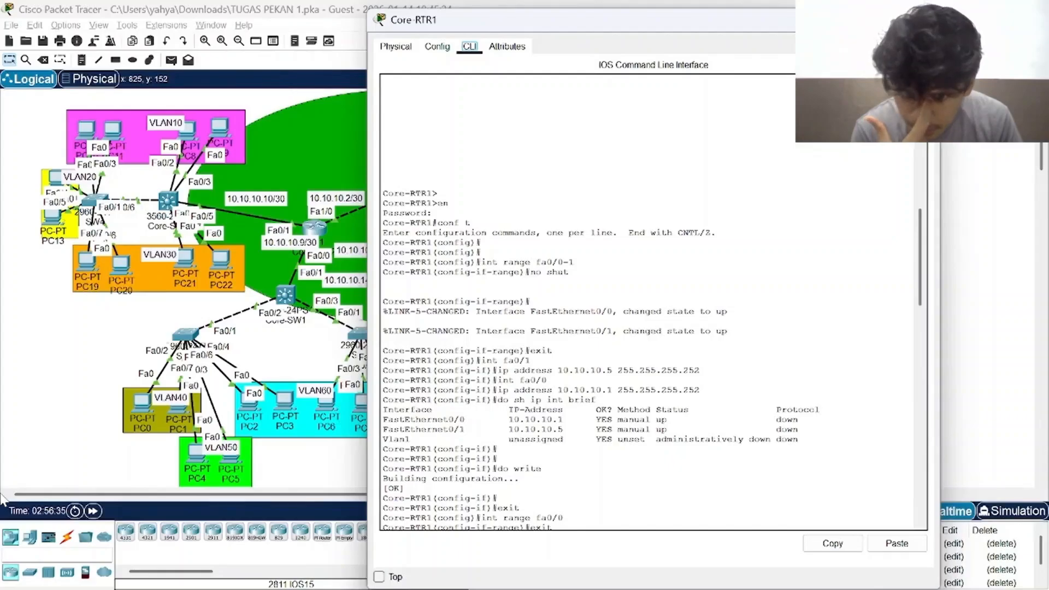
left_click(925, 20)
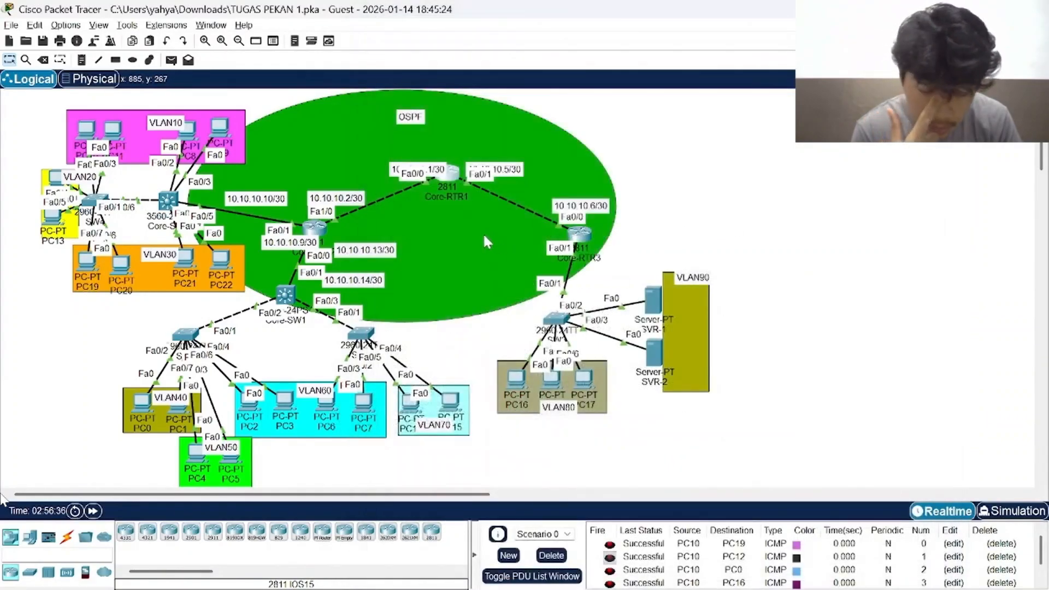
Open Core-RTR2's command line and examine the hostname and enable secret commands at the start of its history.
left_click(314, 227)
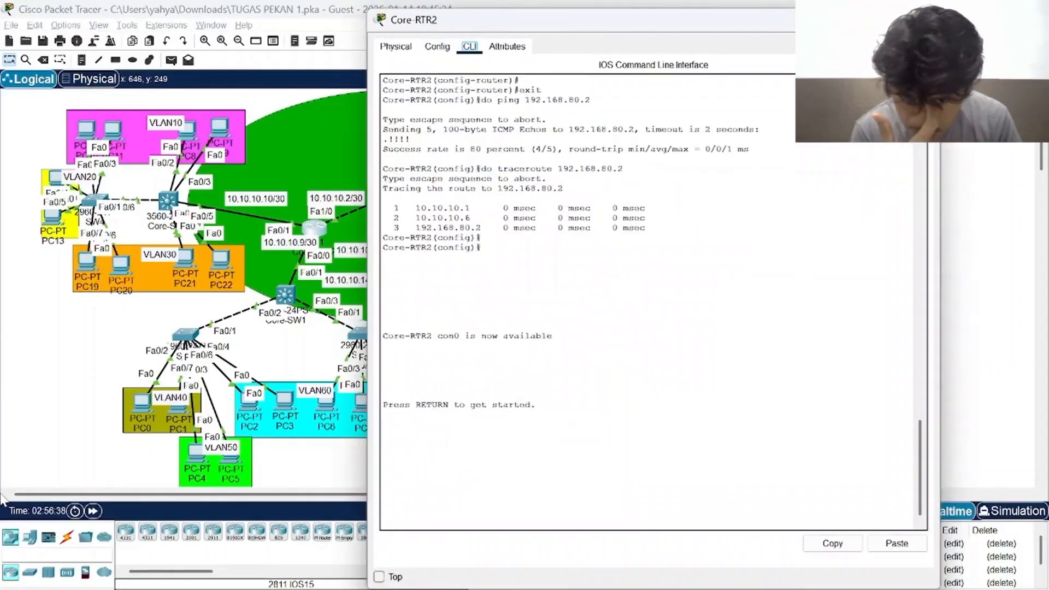
scroll(601, 262, "up", 20)
scroll(650, 300, "up", 16)
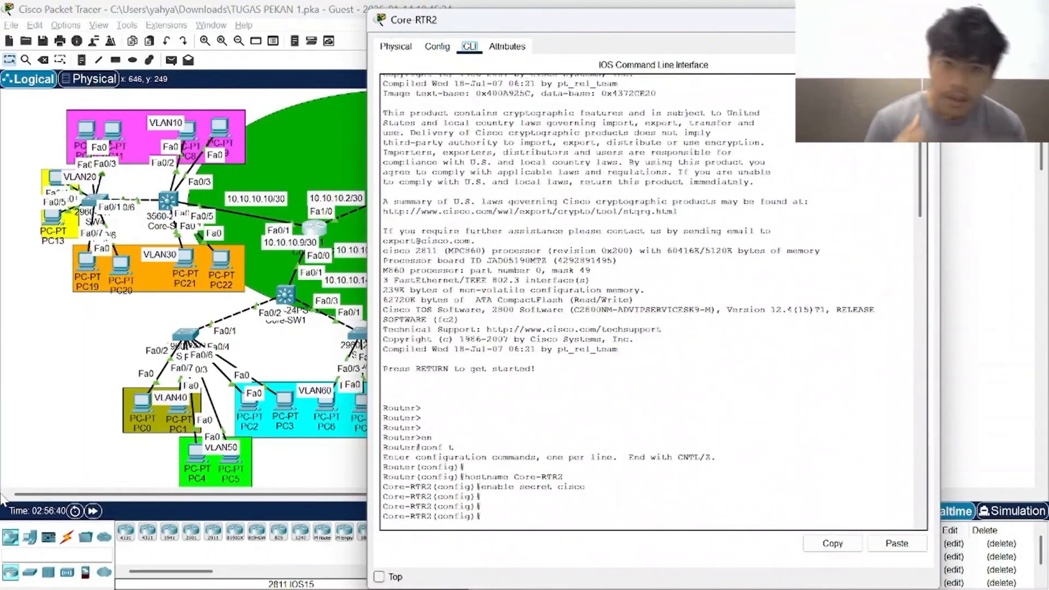
scroll(650, 301, "down", 5)
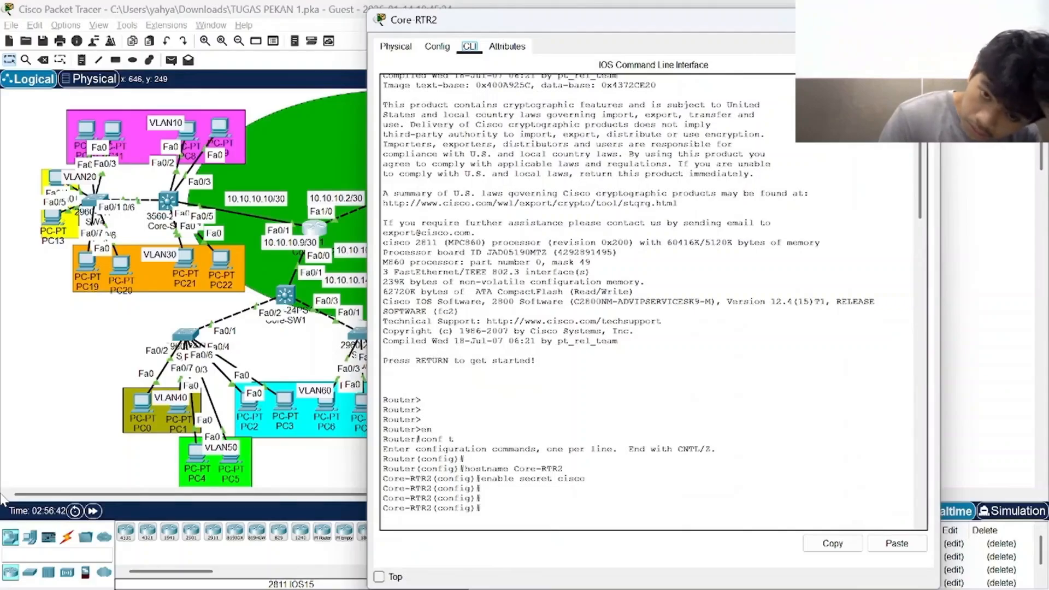
Examine Core-RTR2's activation of Fa0/0-1 and Fa1/0, their IP addressing, the interface summary and the configuration save.
scroll(650, 300, "down", 20)
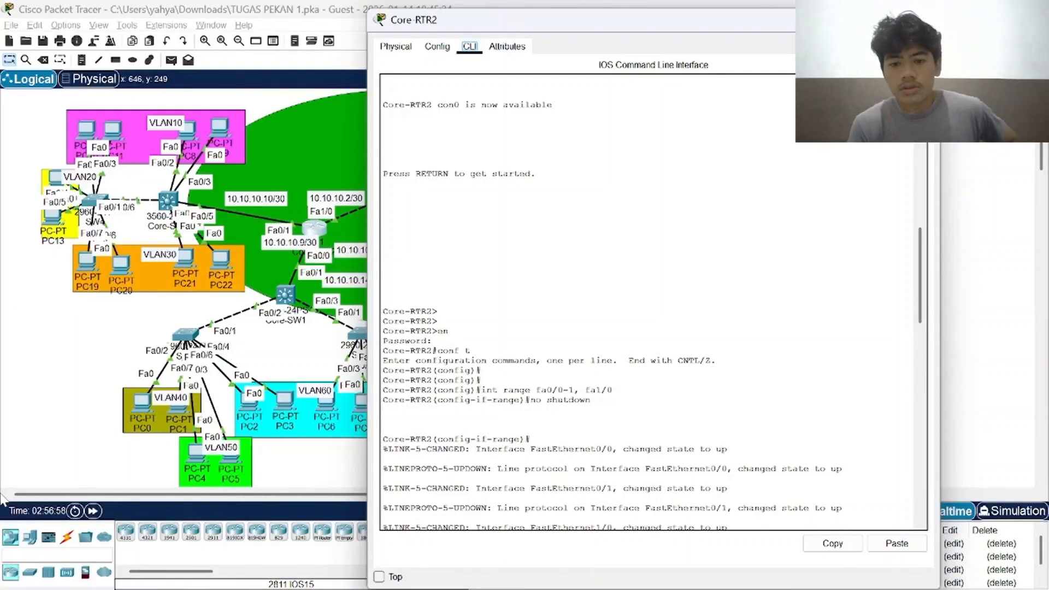
type("exit int fa1/0 ip address 10.10.10.2 255.255.255.252 int fa0/1 ip address 10.10.10.9 255.255.255.252 int fa0/0 ip address 10.10.10.13 255.255.255.252 do sh ip int brief")
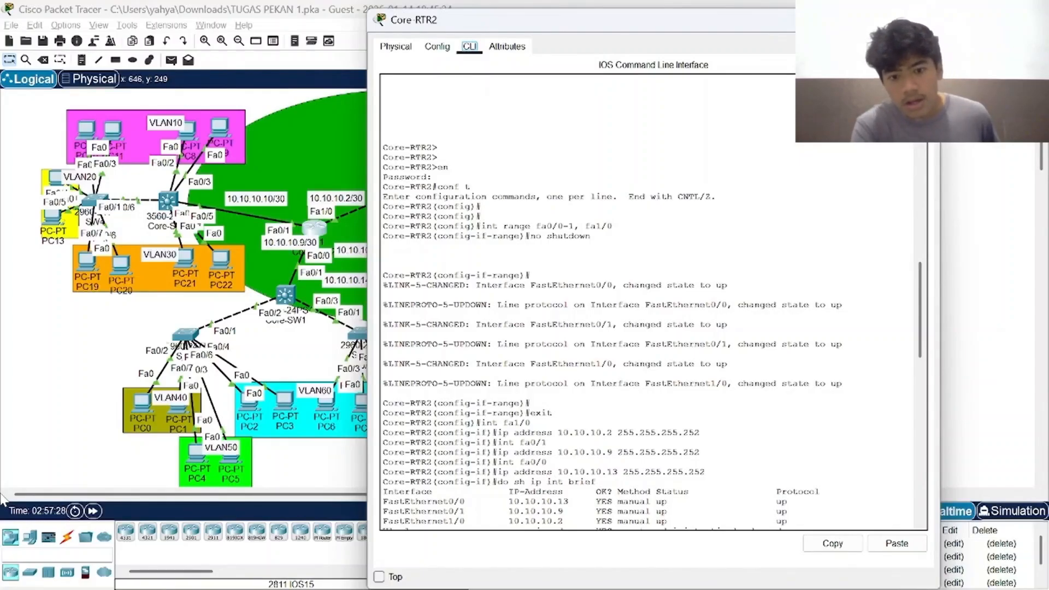
type("do write")
key("Return")
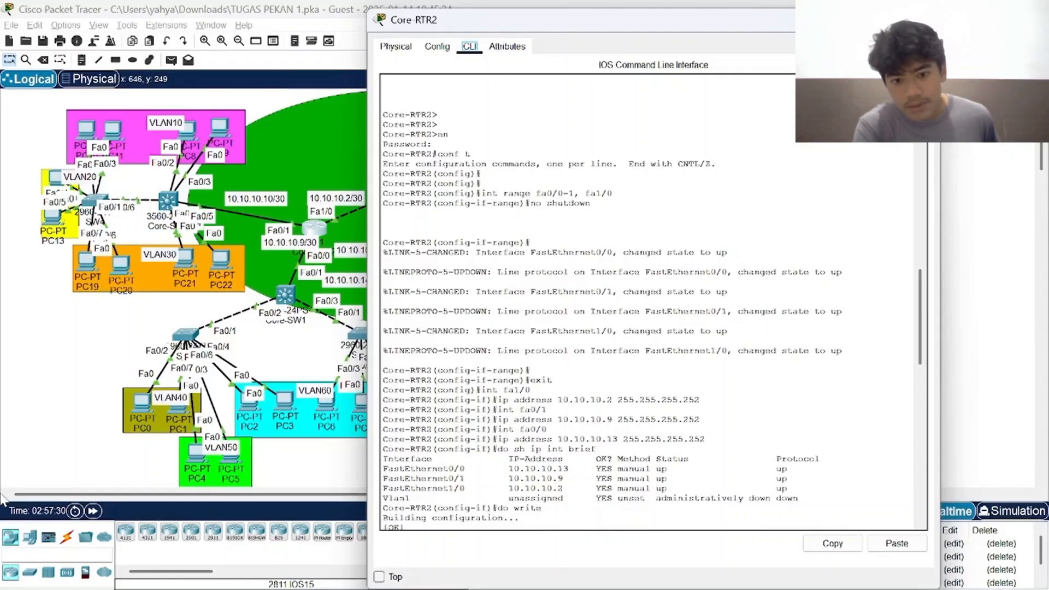
scroll(653, 302, "down", 1)
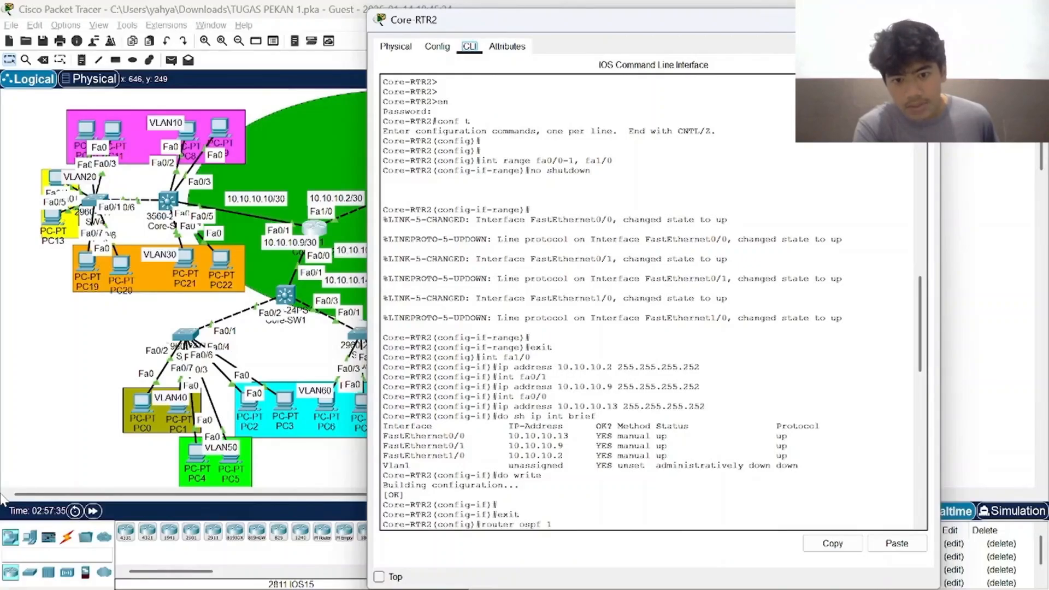
Close Core-RTR2, open Core-RTR3's command line to examine its Fa0/1 VLAN 80 and 90 subinterfaces and DHCP pool, and close it.
left_click(924, 20)
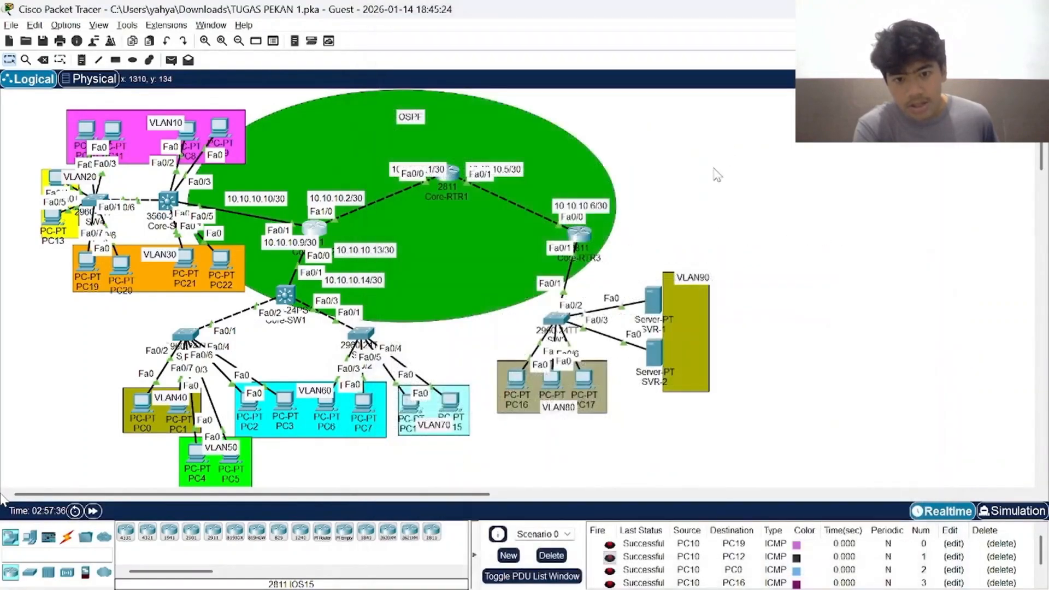
left_click(579, 234)
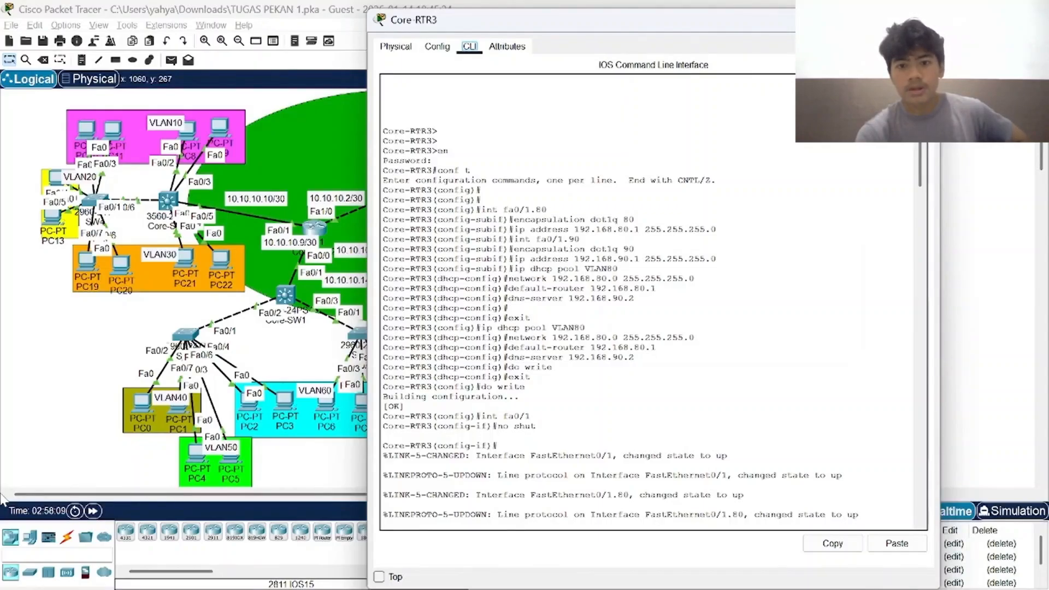
left_click(923, 19)
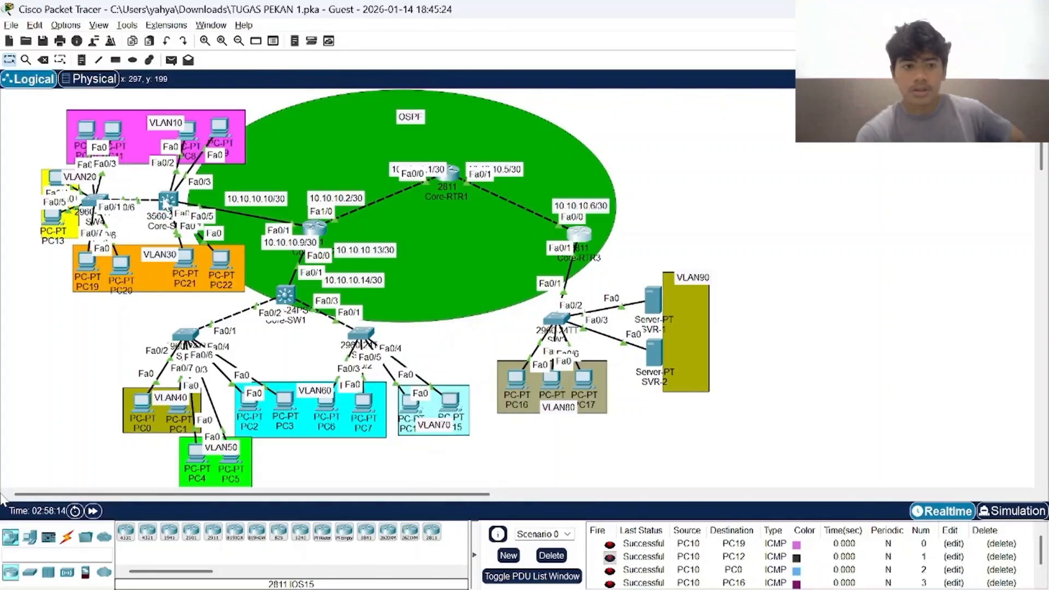
Glance at Core-SW2's command line, and examine Core-SW1's routed Fa0/1 port, interface summary and OSPF networks in its history.
left_click(167, 201)
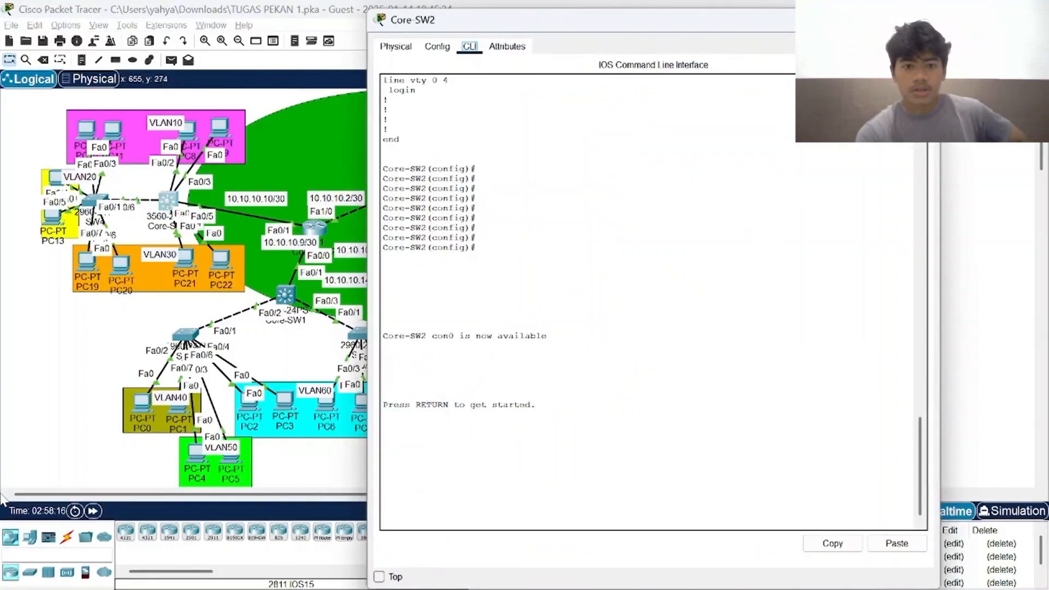
left_click(923, 17)
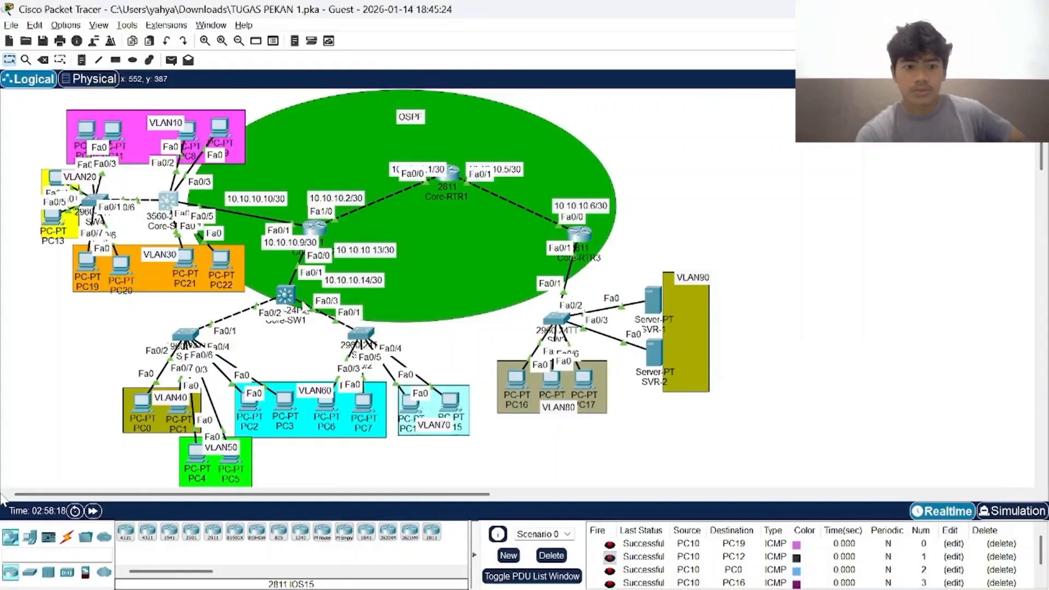
left_click(284, 295)
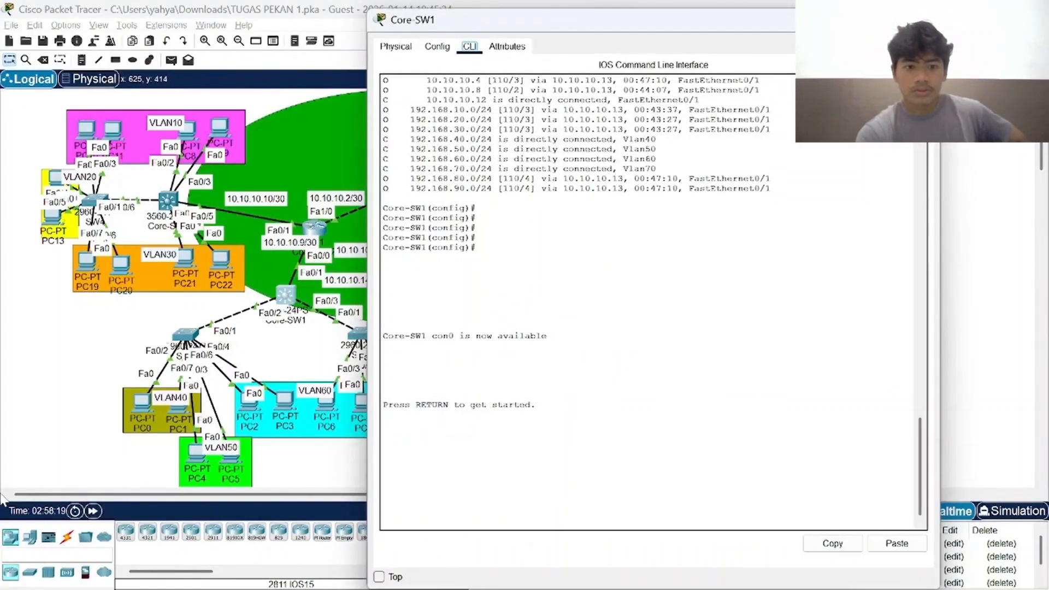
scroll(653, 301, "up", 20)
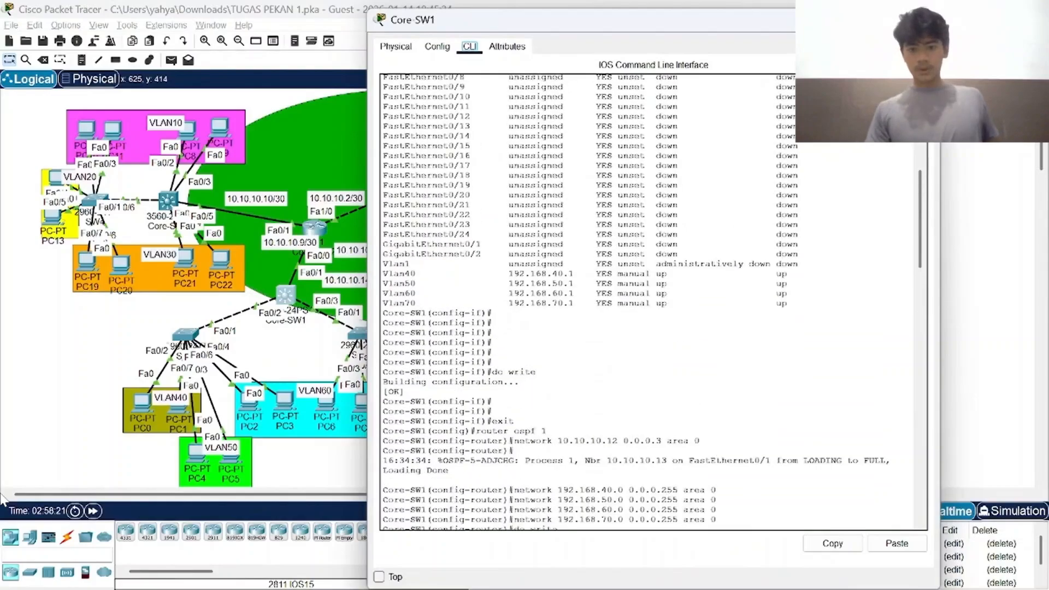
scroll(653, 301, "up", 13)
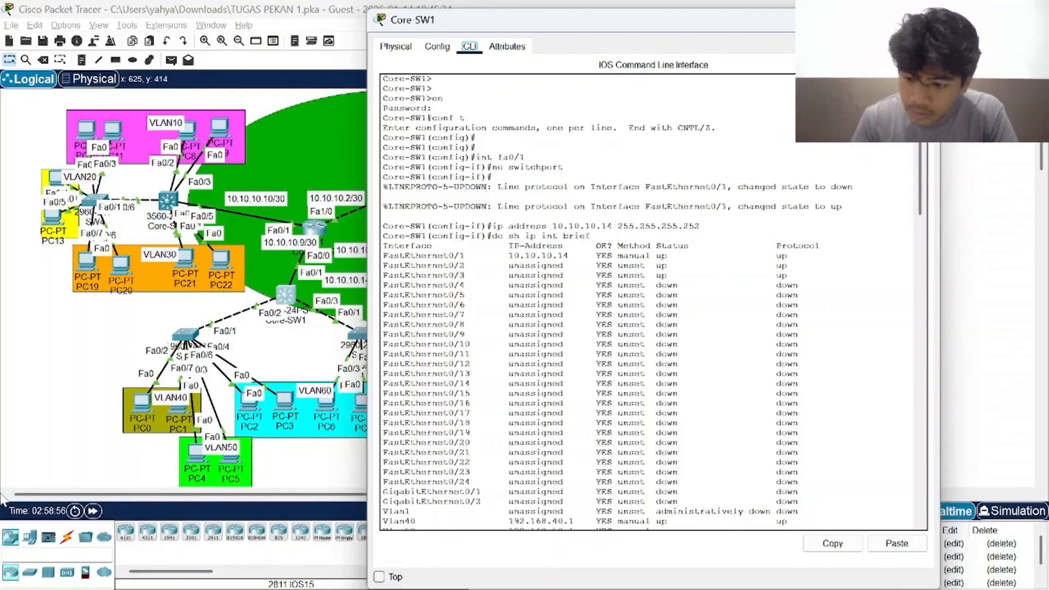
left_click(925, 20)
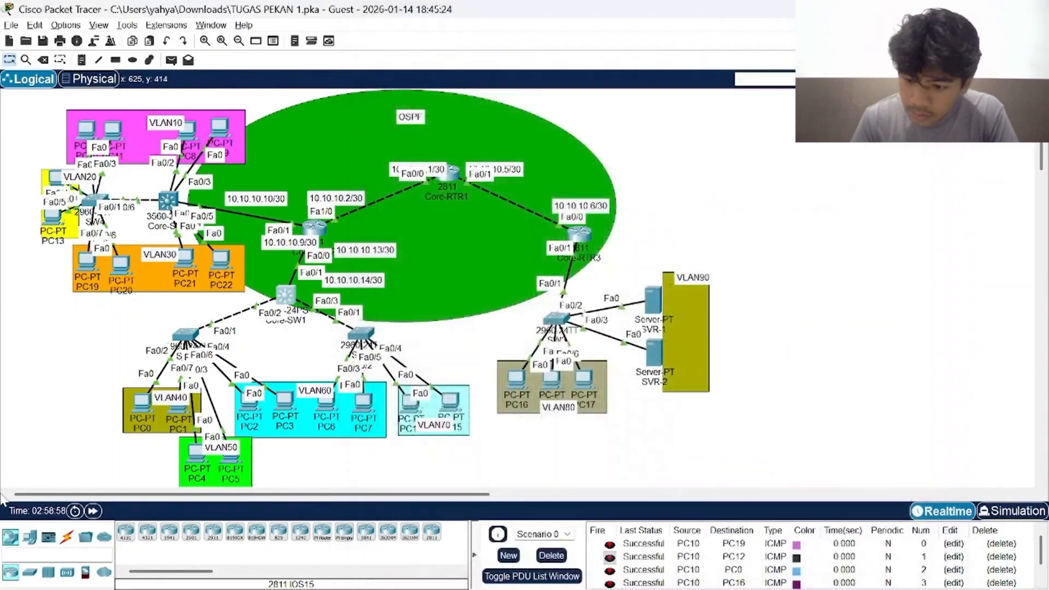
Examine Core-SW2's DHCP pools, IP routing, switch ports, VLAN interfaces and OSPF networks in its configuration listing, and close Core-SW2.
left_click(167, 200)
scroll(654, 301, "up", 20)
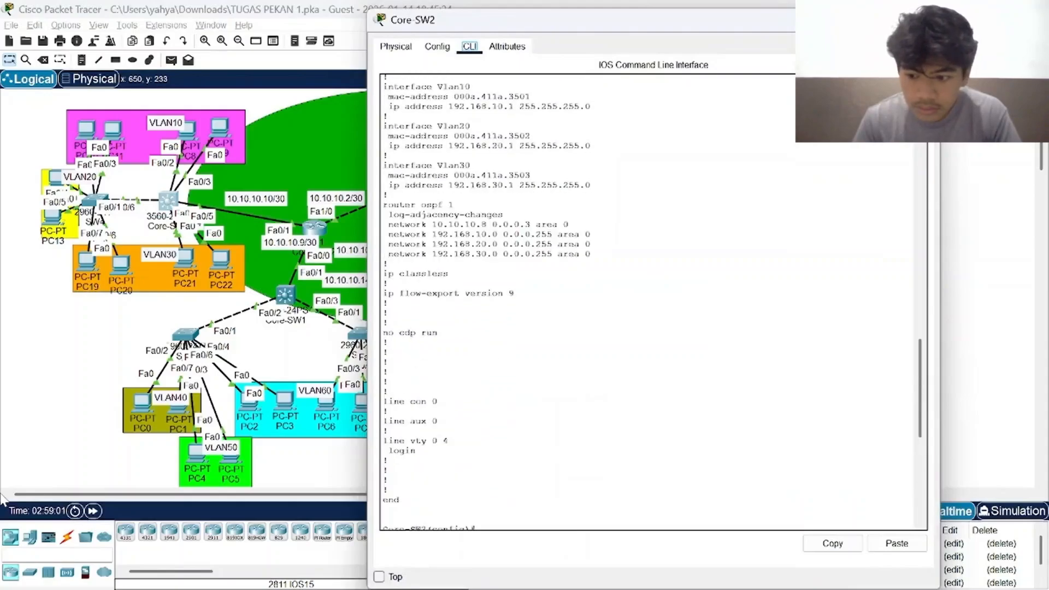
scroll(654, 302, "up", 3)
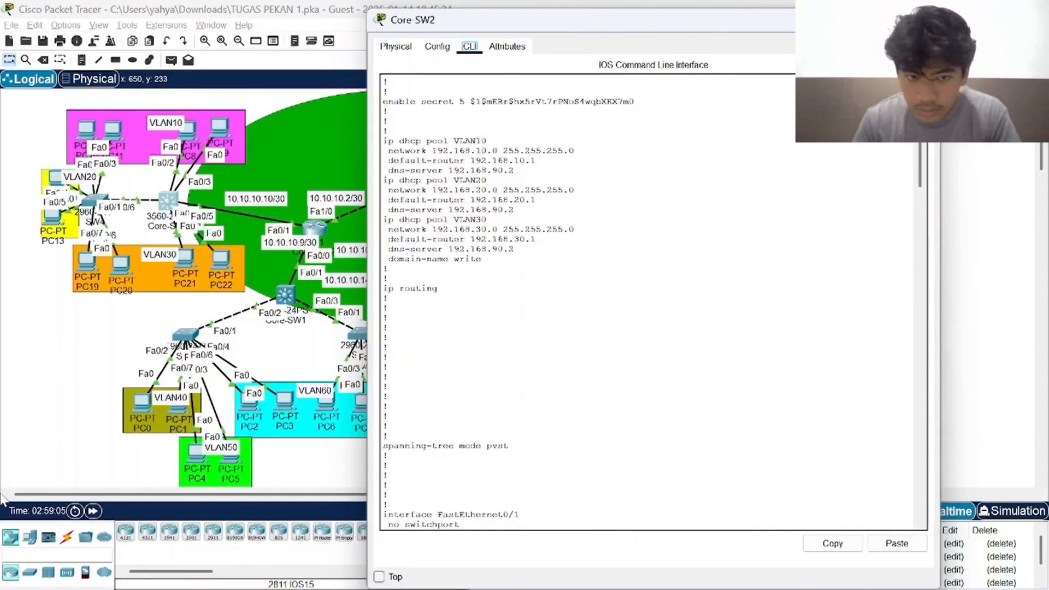
scroll(653, 302, "down", 20)
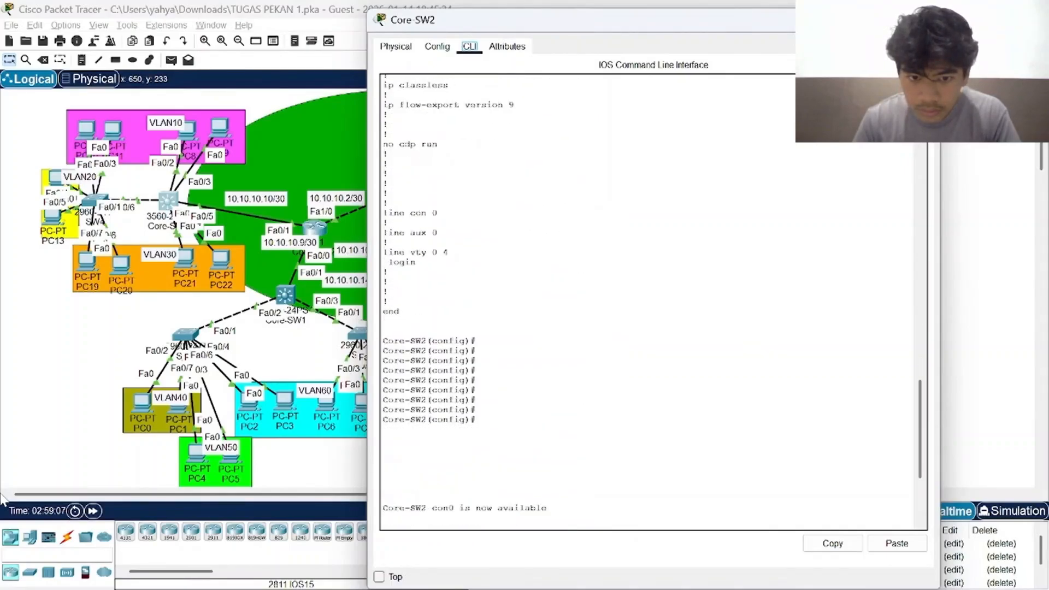
scroll(653, 302, "up", 20)
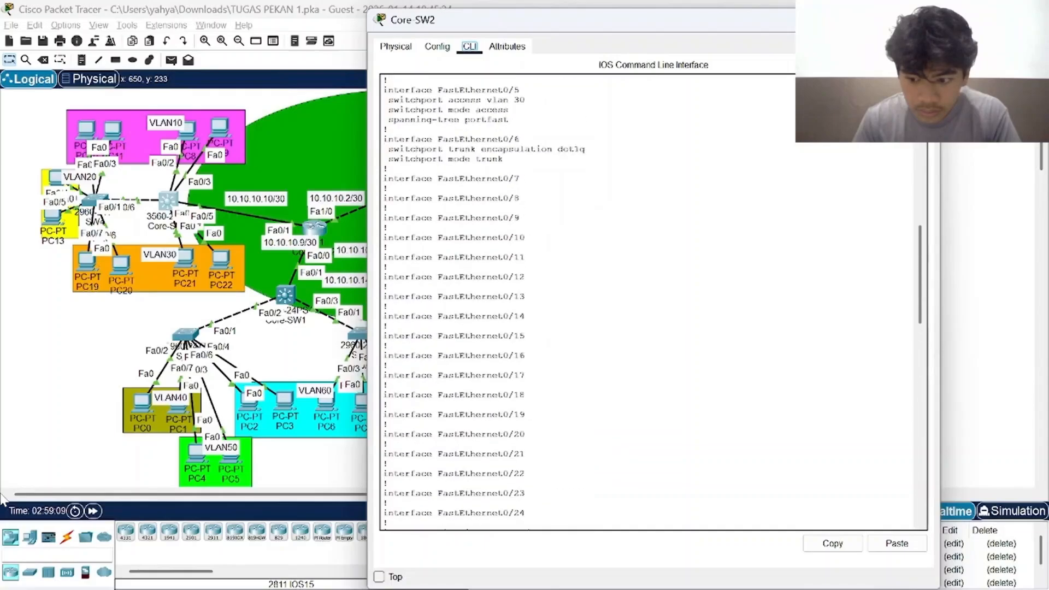
scroll(653, 301, "up", 15)
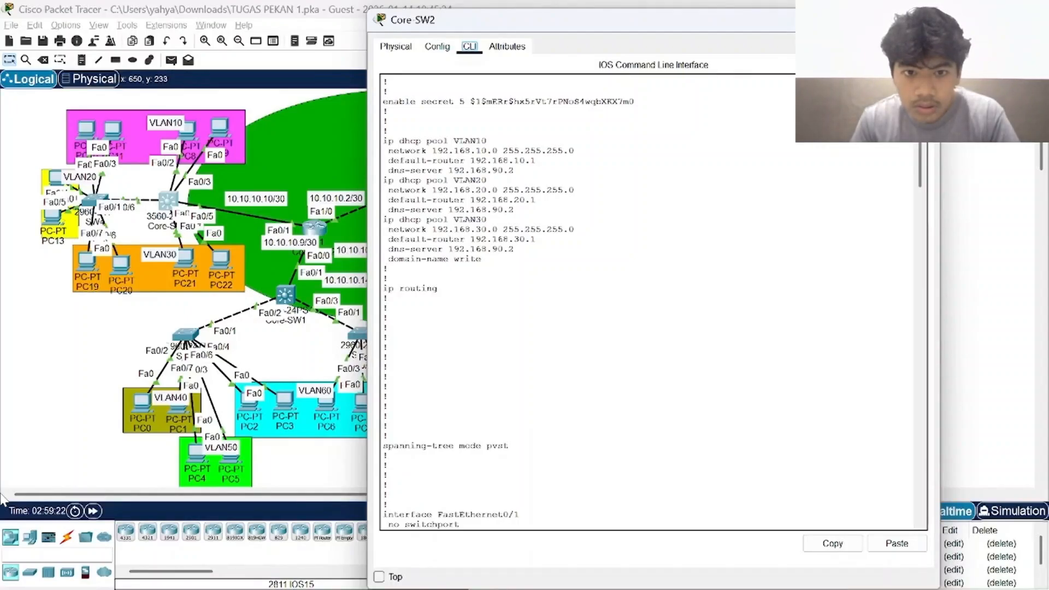
scroll(653, 301, "down", 20)
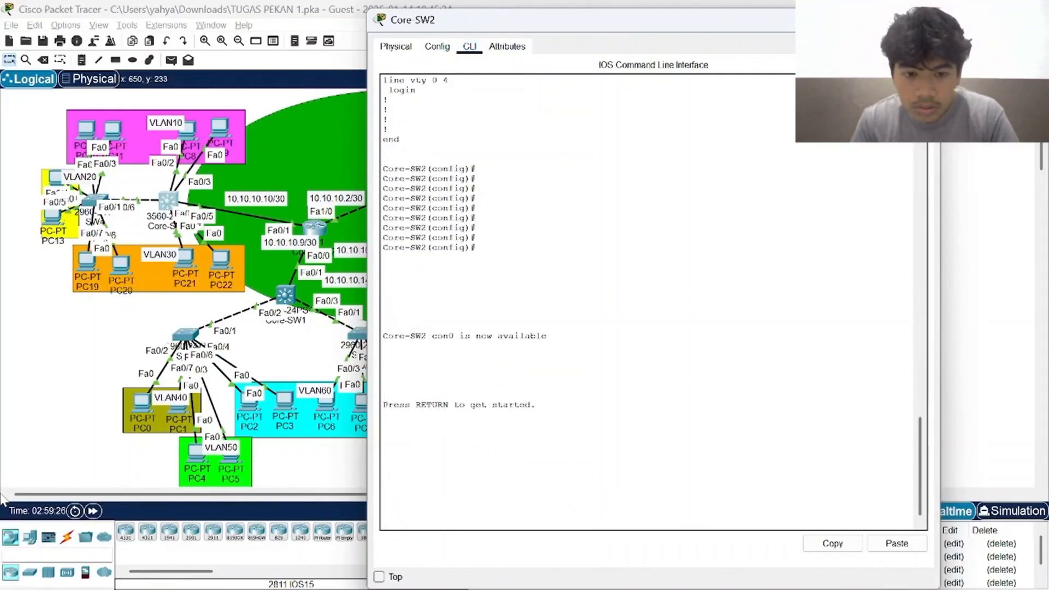
key("Return")
key("Return")
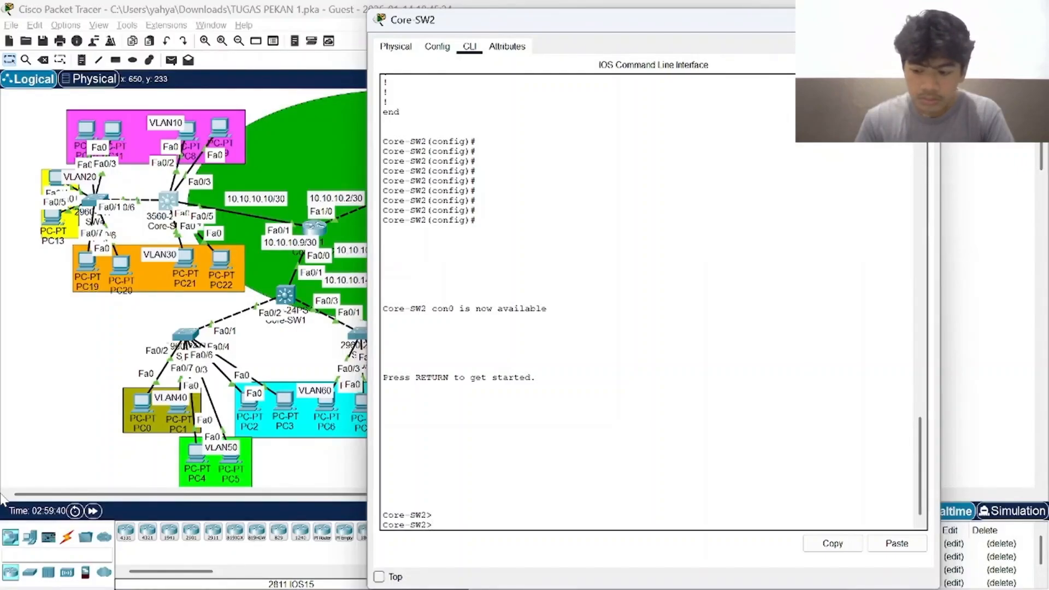
left_click(926, 21)
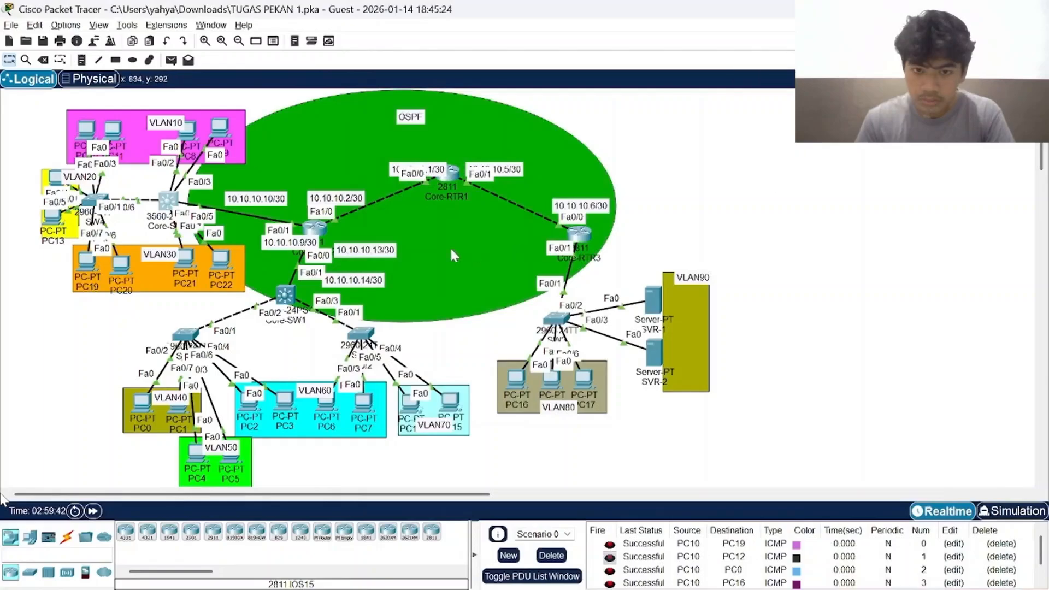
Open Core-RTR1's command line, enter privileged mode with the enable password, and enter global configuration mode with conf t.
left_click(452, 180)
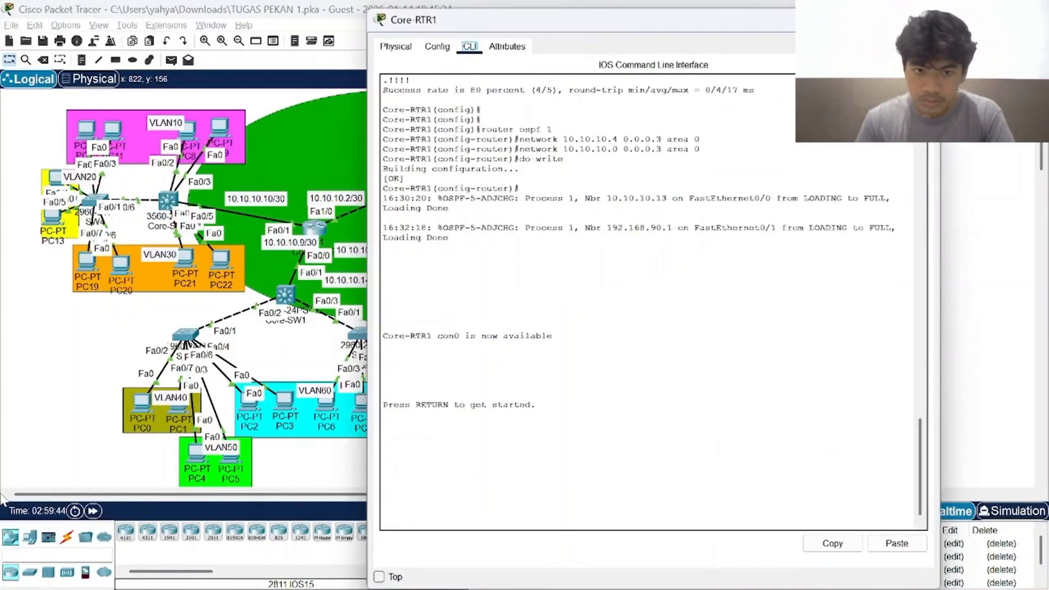
key("Return")
key("Return")
key("Return")
key("Return")
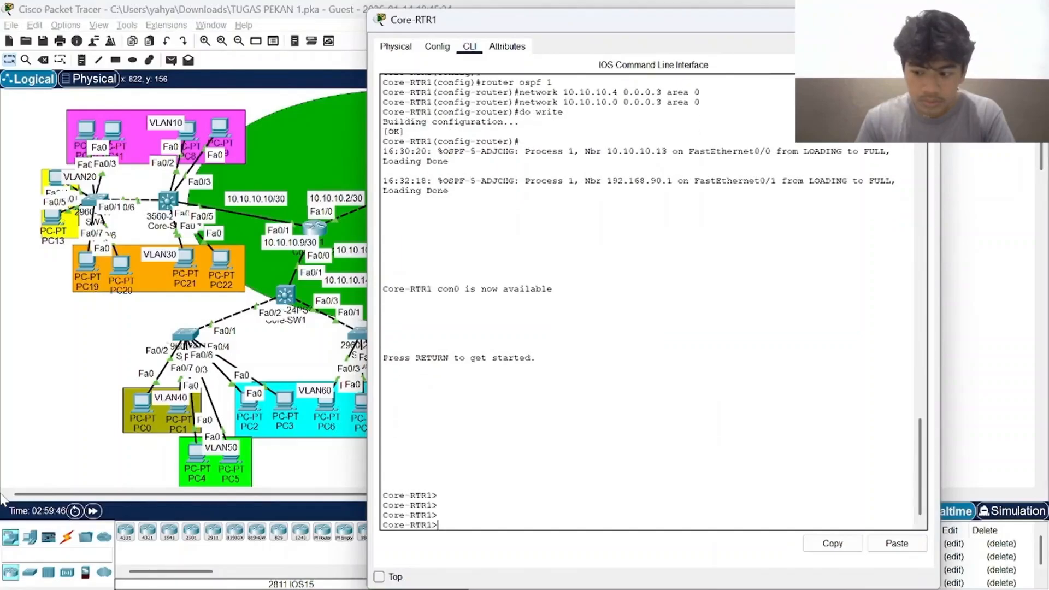
type("en")
key("Return")
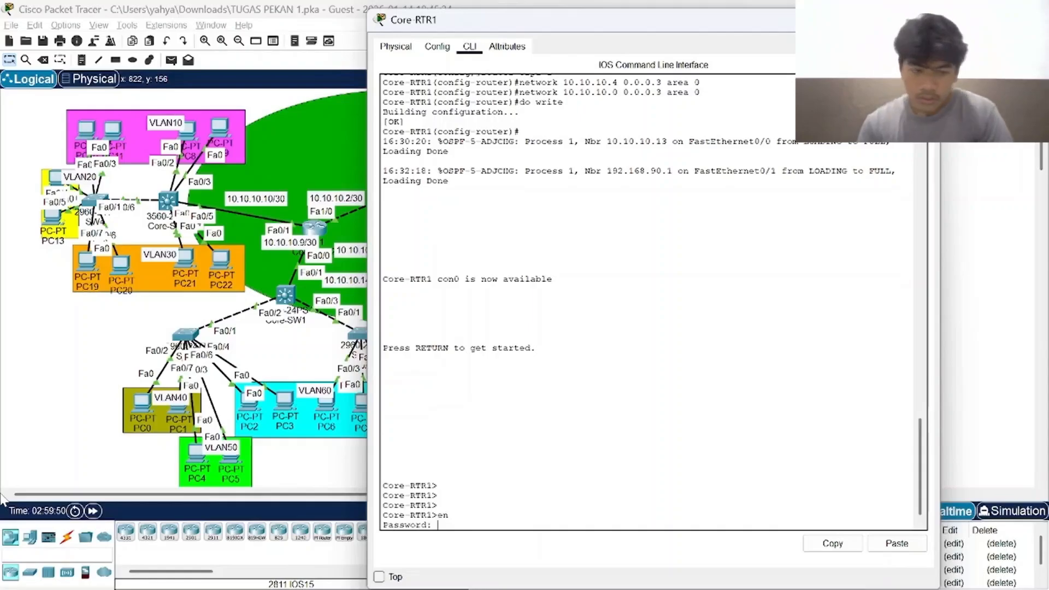
key("Return")
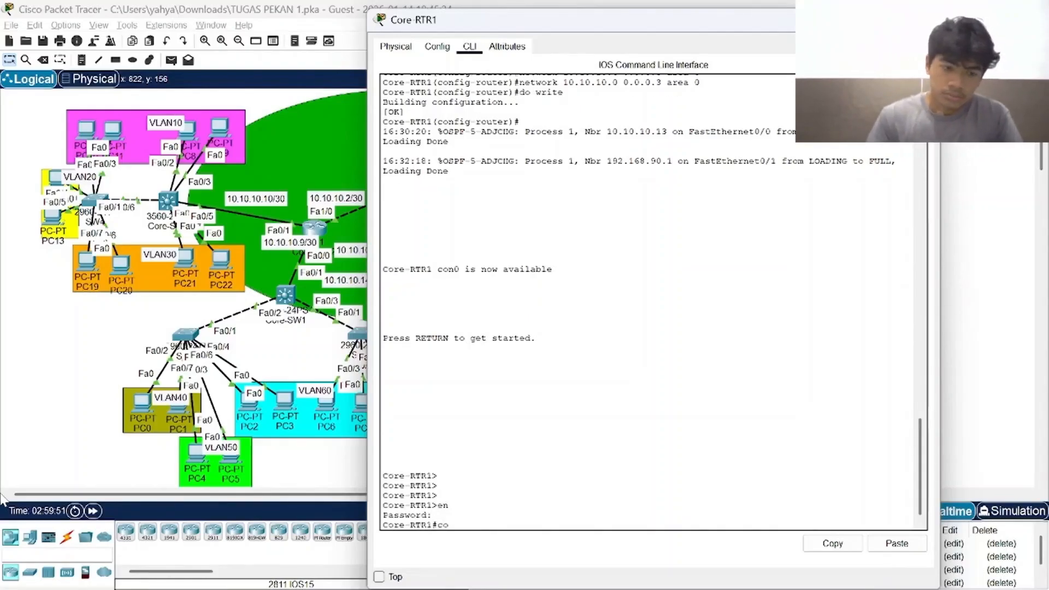
type("conf t")
key("Return")
key("Return")
key("Return")
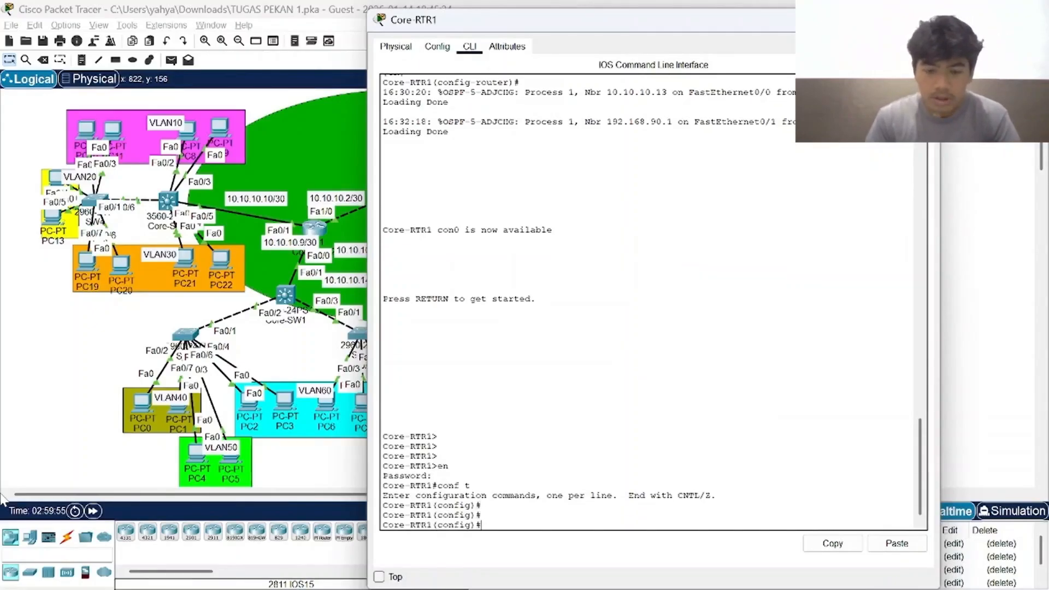
Test connectivity from Core-RTR1 to Core-RTR3 with do ping 10.10.10.6, and close Core-RTR1.
type("do p")
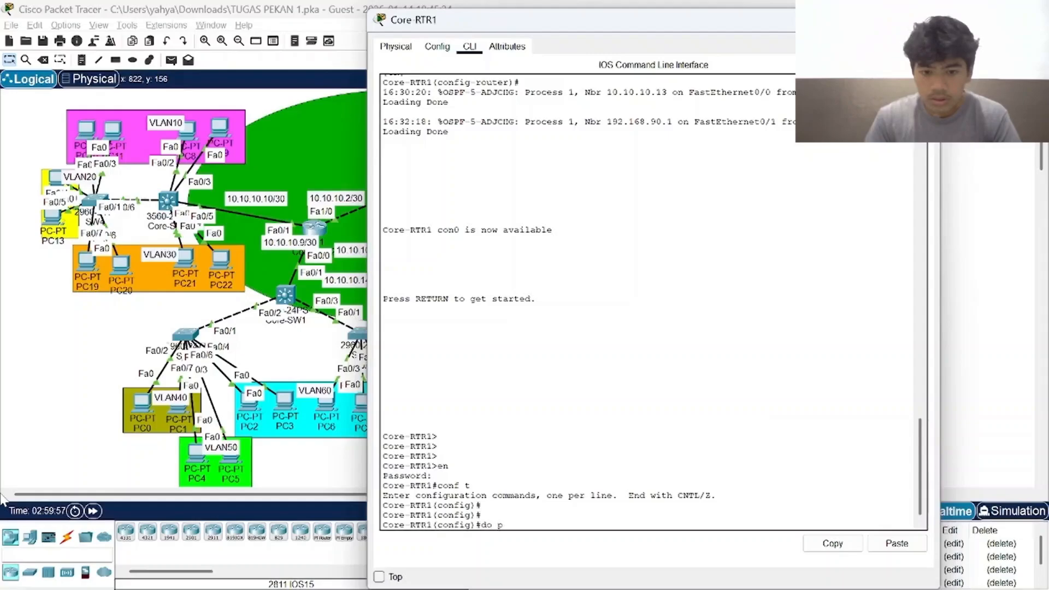
type("ing 1")
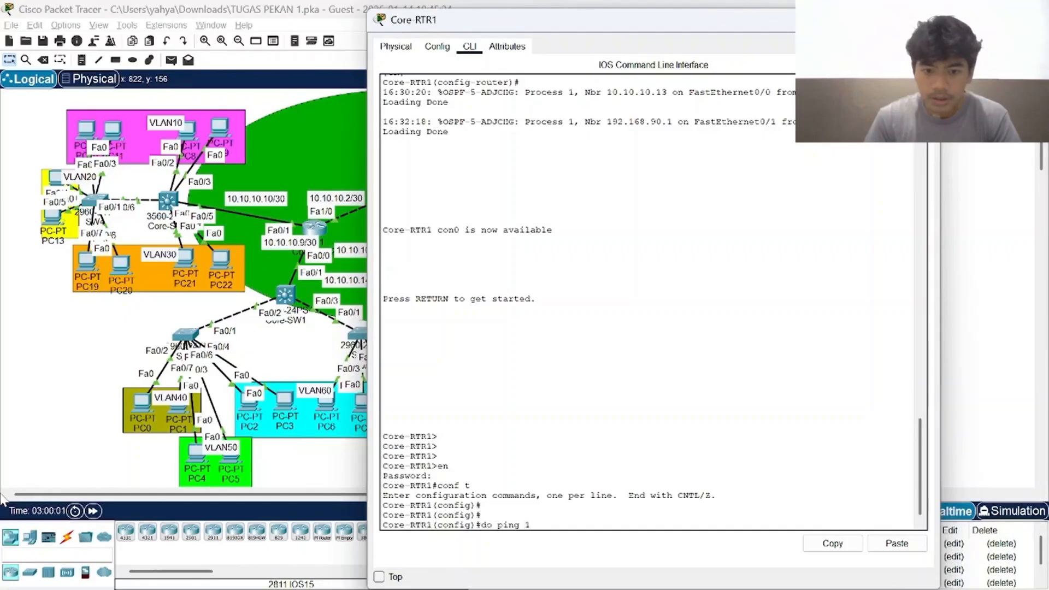
type("0.")
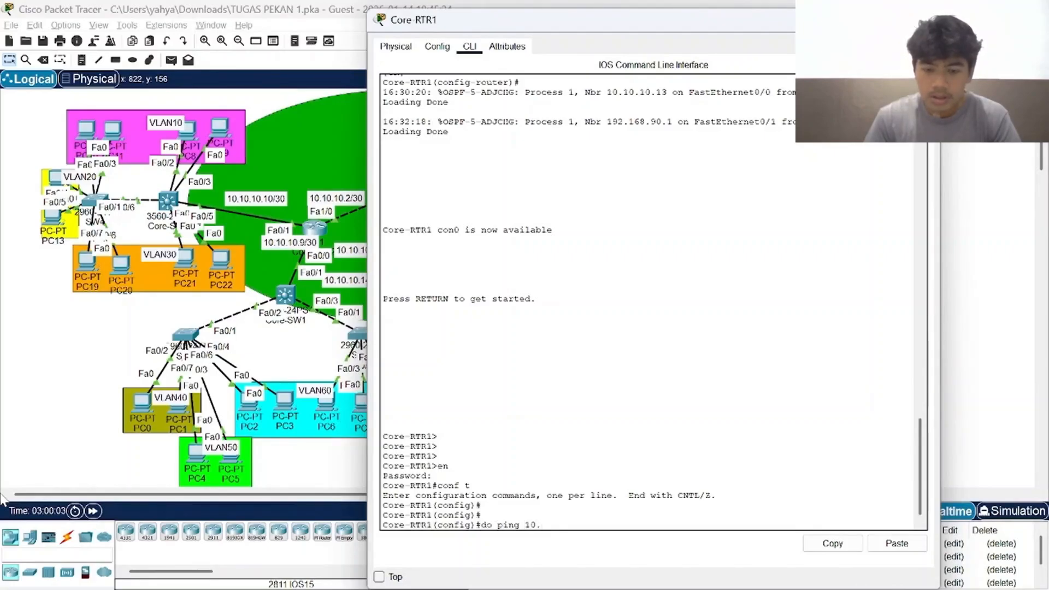
type("1")
type("0.10.6")
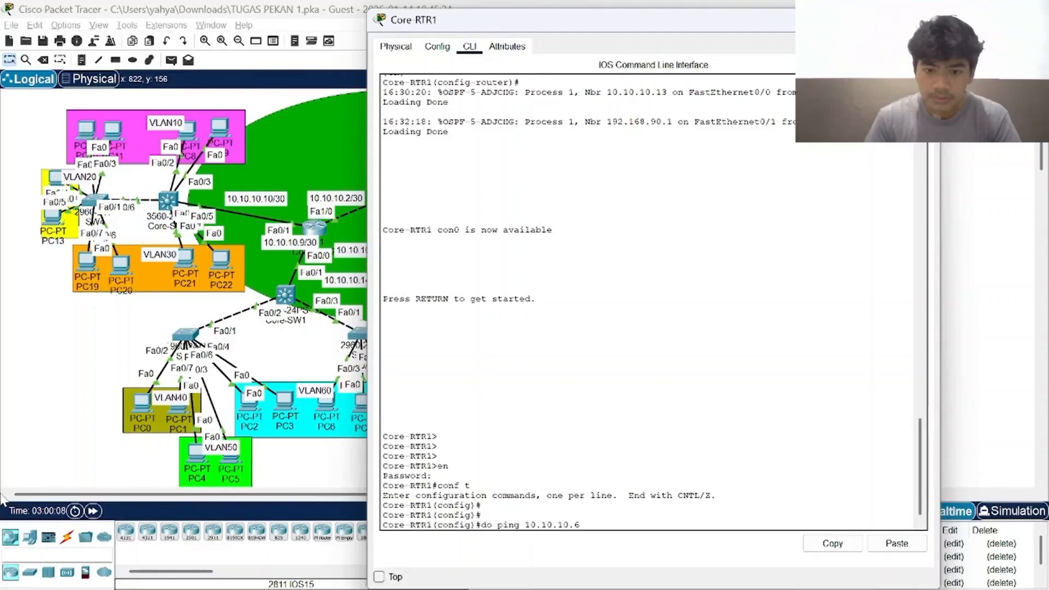
key("Return")
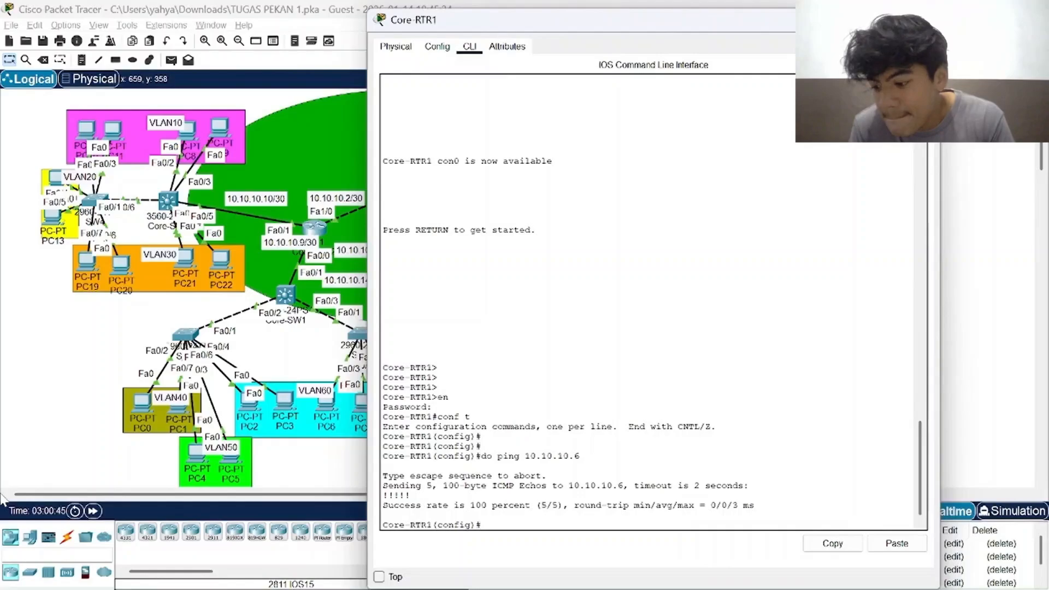
left_click(924, 20)
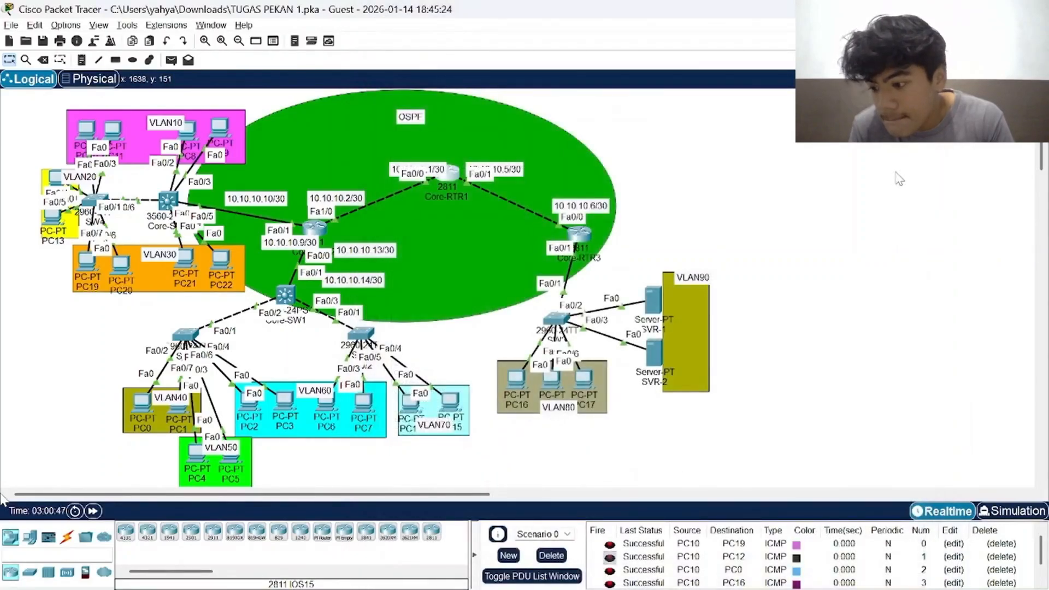
Reopen Core-RTR1's command line and examine its history from the interface addressing and activation through to the earlier ping of 10.10.10.6.
left_click(454, 174)
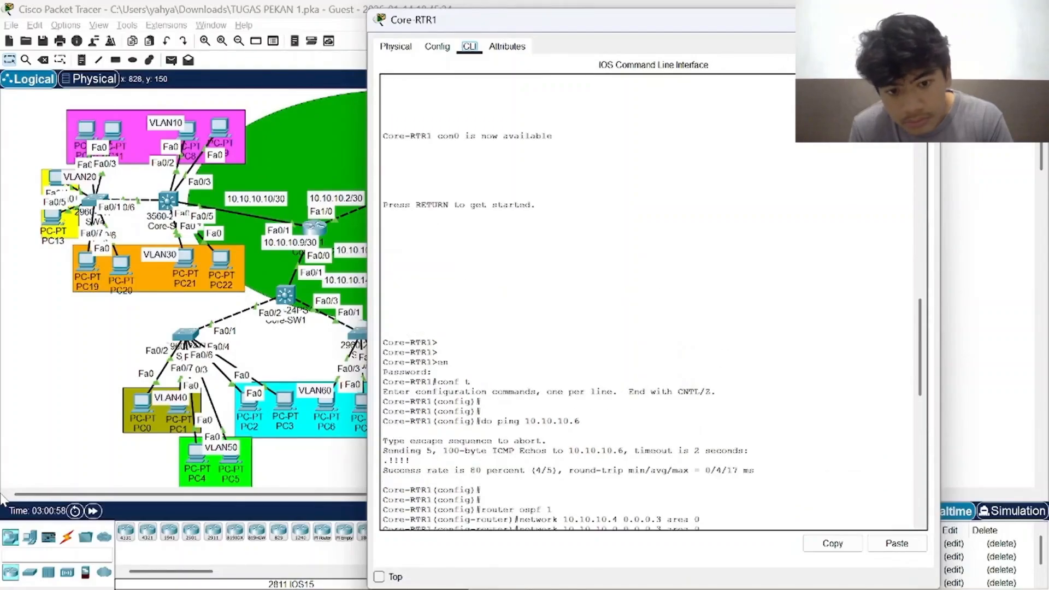
scroll(653, 302, "up", 9)
scroll(653, 301, "up", 18)
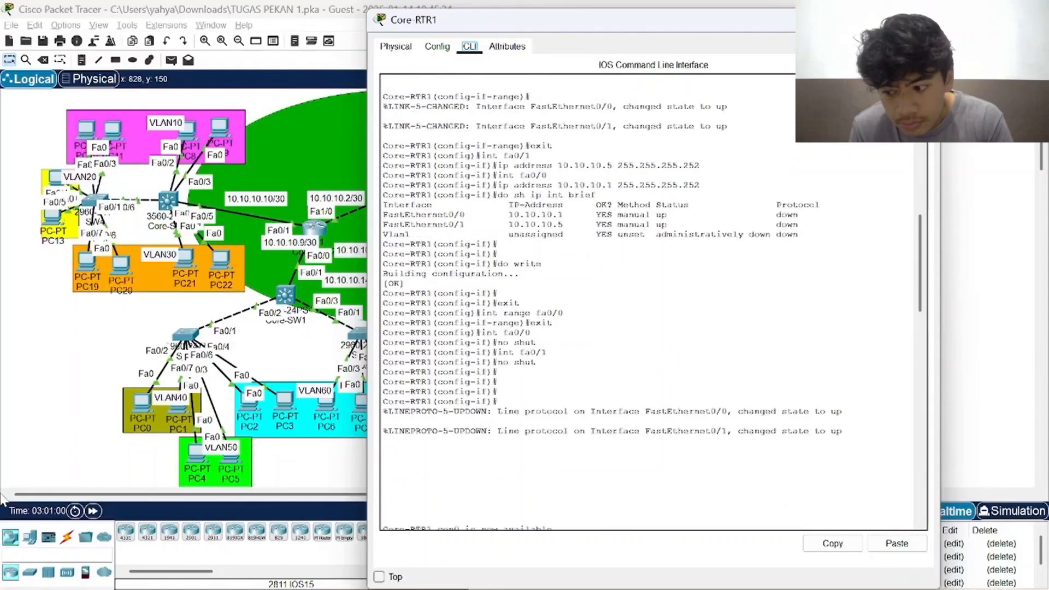
scroll(653, 302, "up", 7)
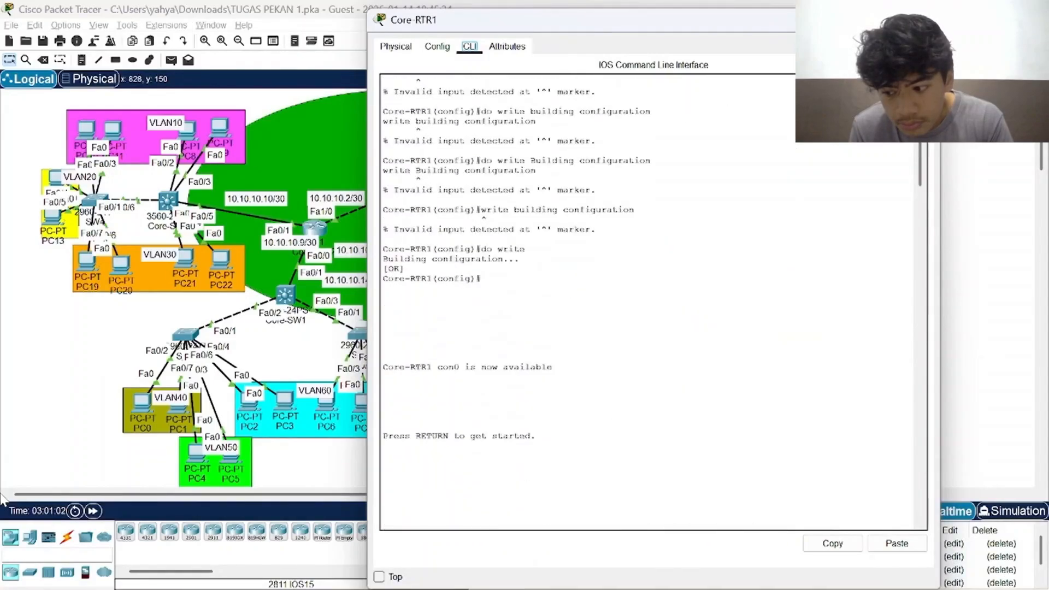
scroll(653, 301, "down", 9)
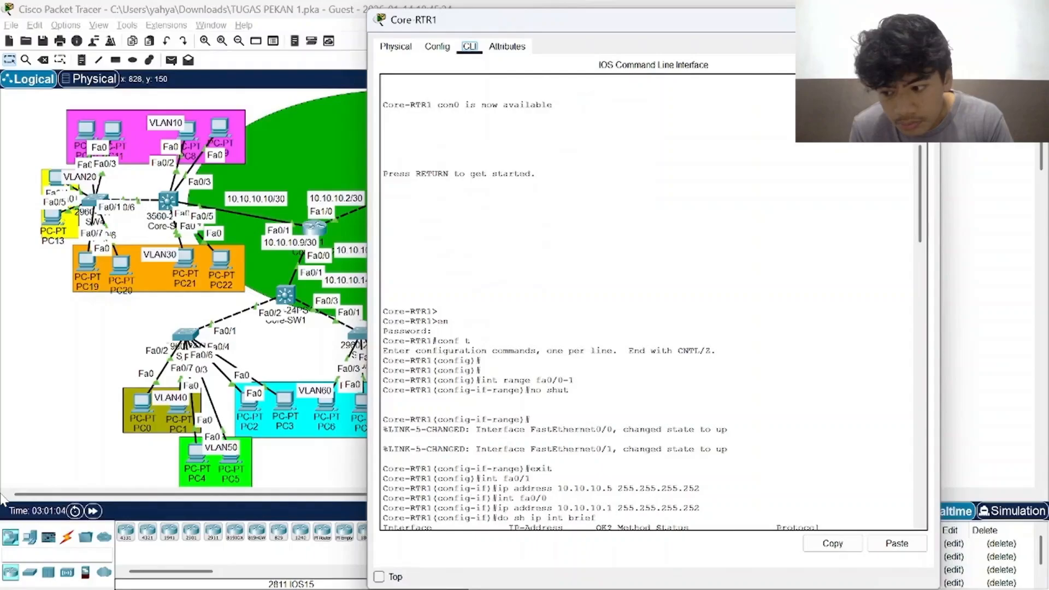
scroll(653, 302, "down", 5)
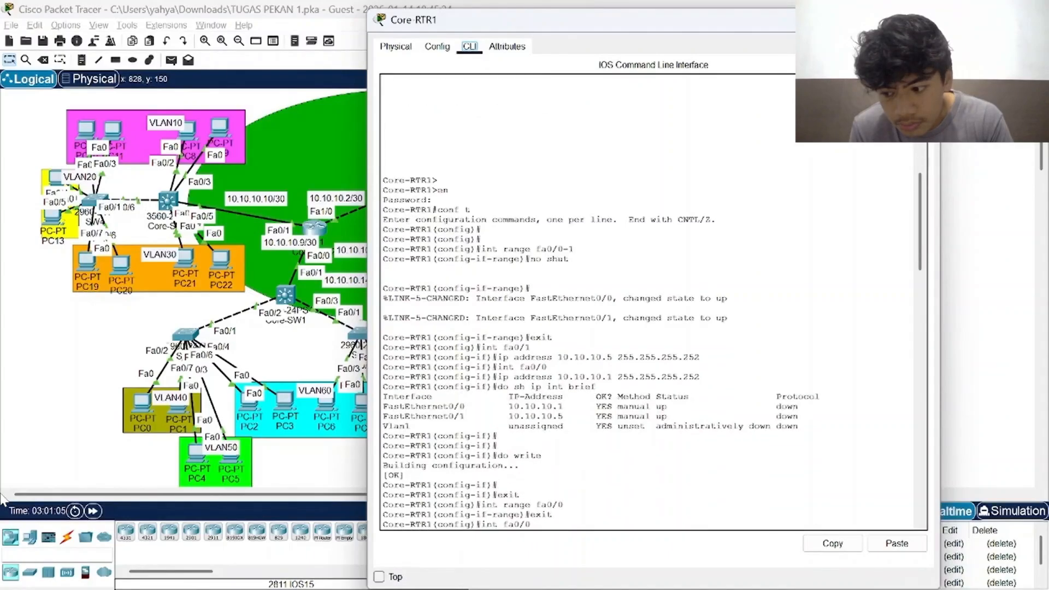
scroll(653, 302, "down", 5)
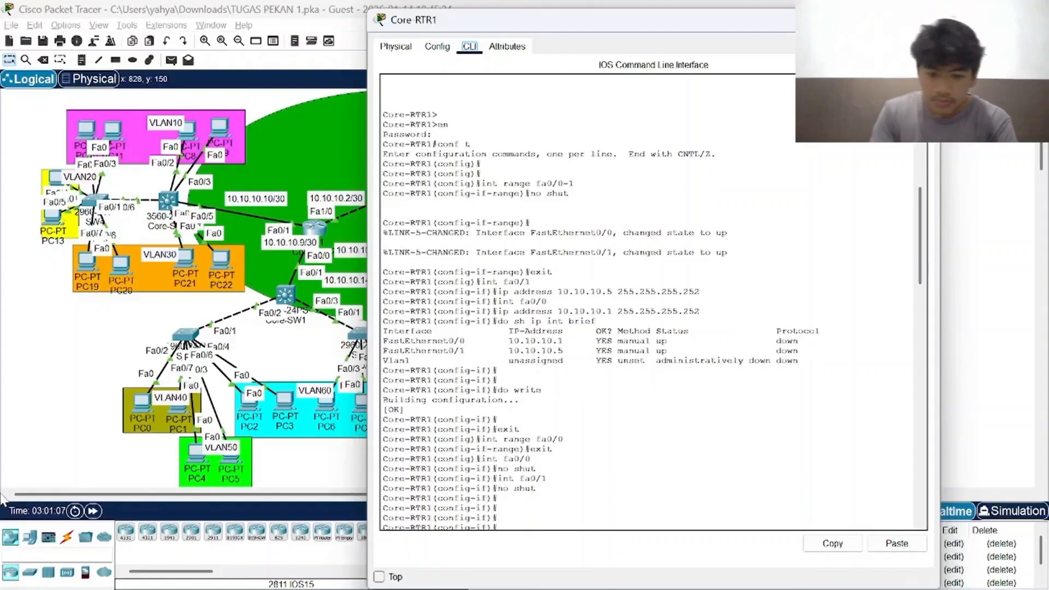
scroll(653, 302, "down", 12)
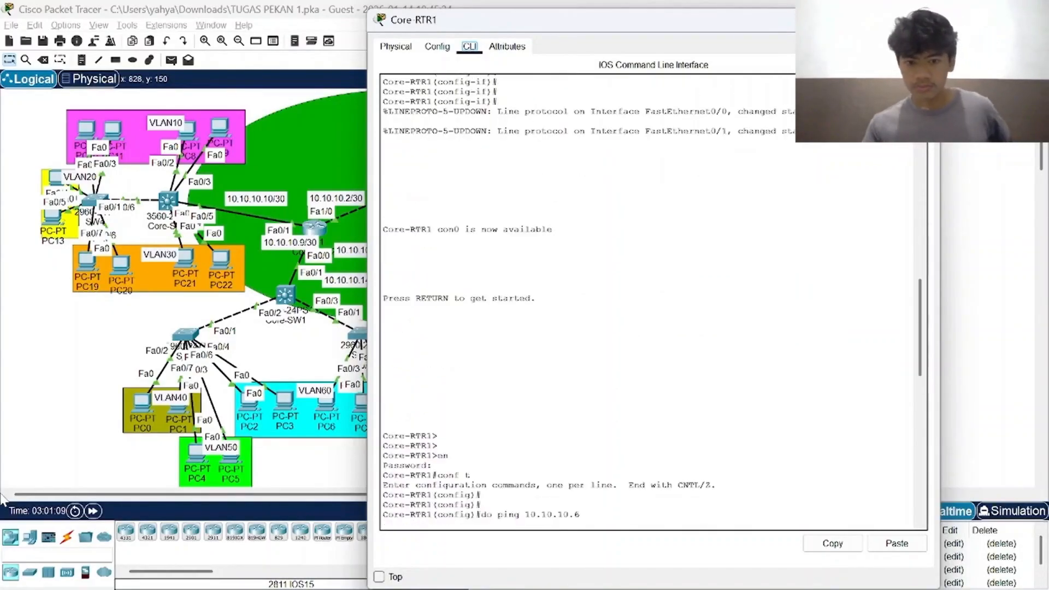
Examine Core-RTR1's OSPF network commands and the latest ping of 10.10.10.6 in its command-line history, and close Core-RTR1.
scroll(653, 301, "down", 11)
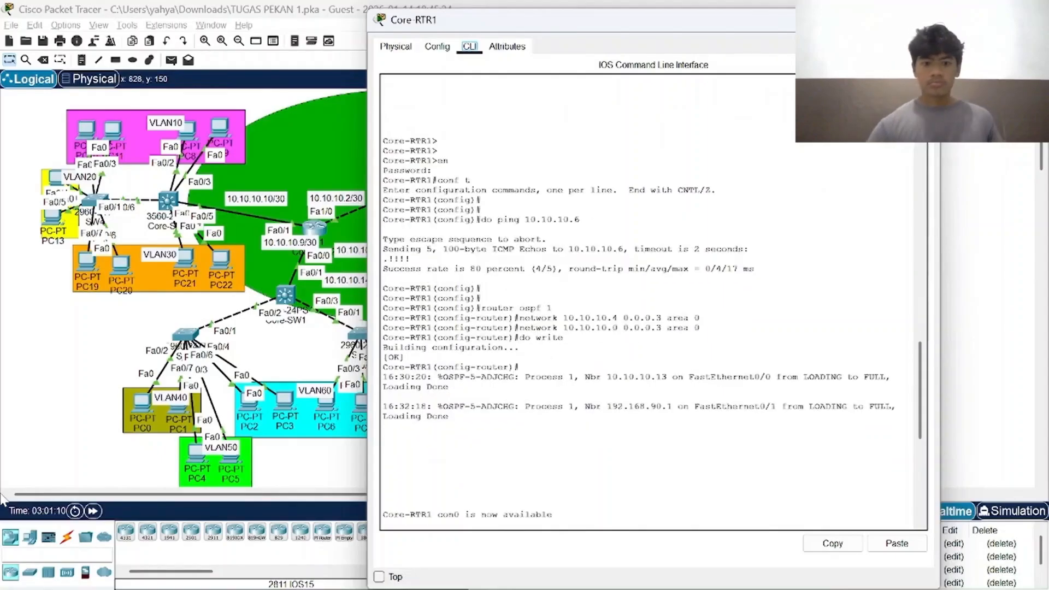
scroll(653, 301, "down", 8)
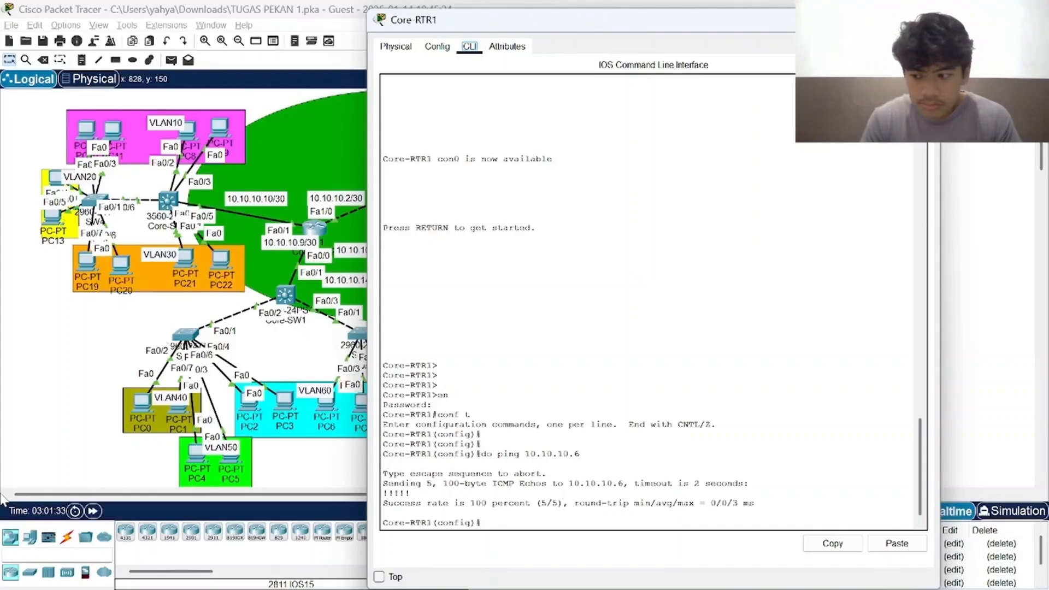
left_click(924, 20)
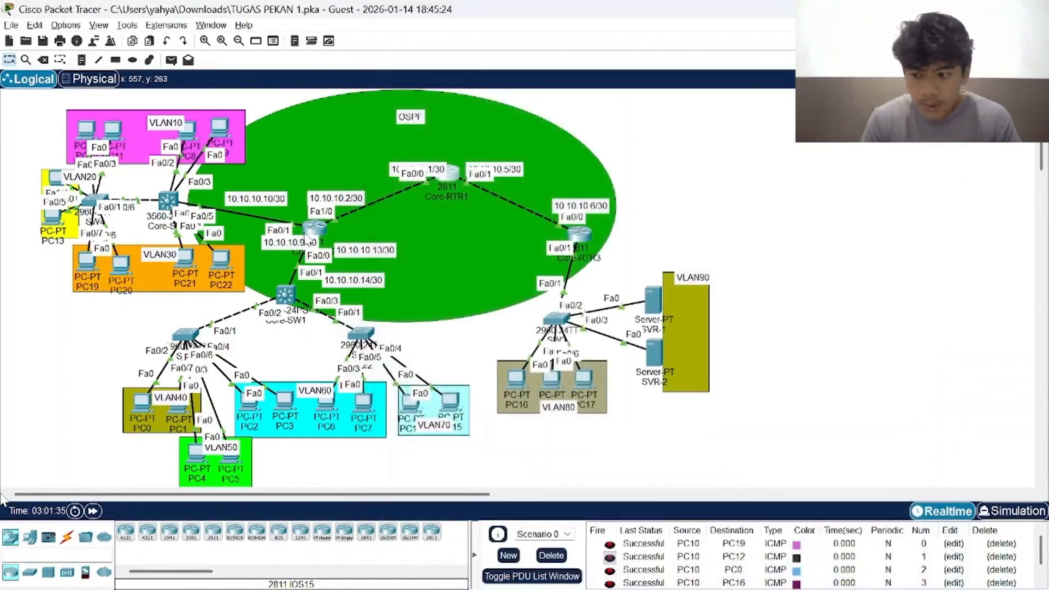
Open Core-RTR2's command line, examine its interface activation and IP addressing history, and close Core-RTR2.
left_click(316, 228)
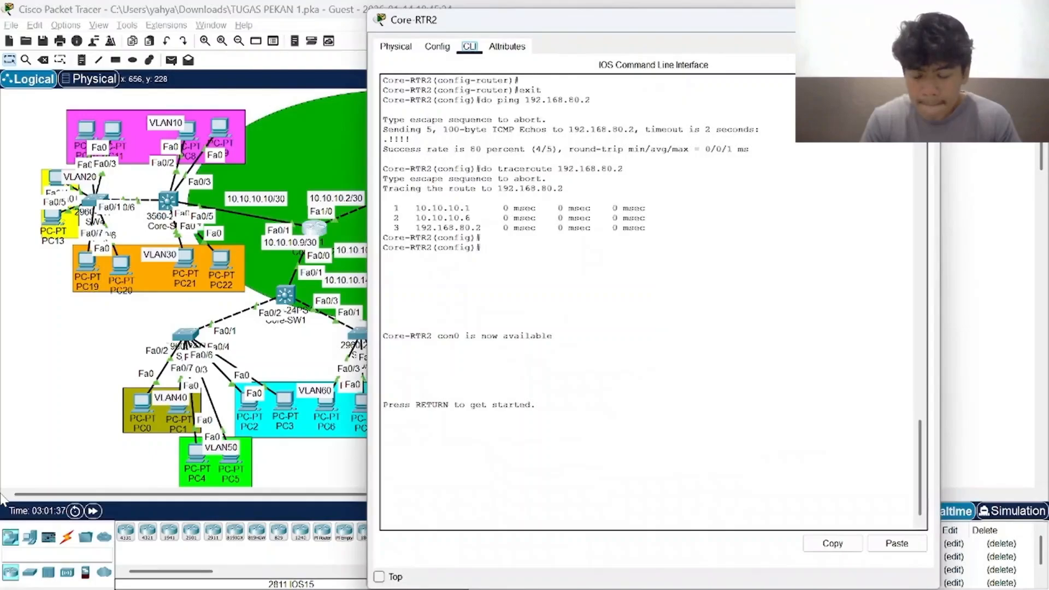
scroll(651, 301, "up", 20)
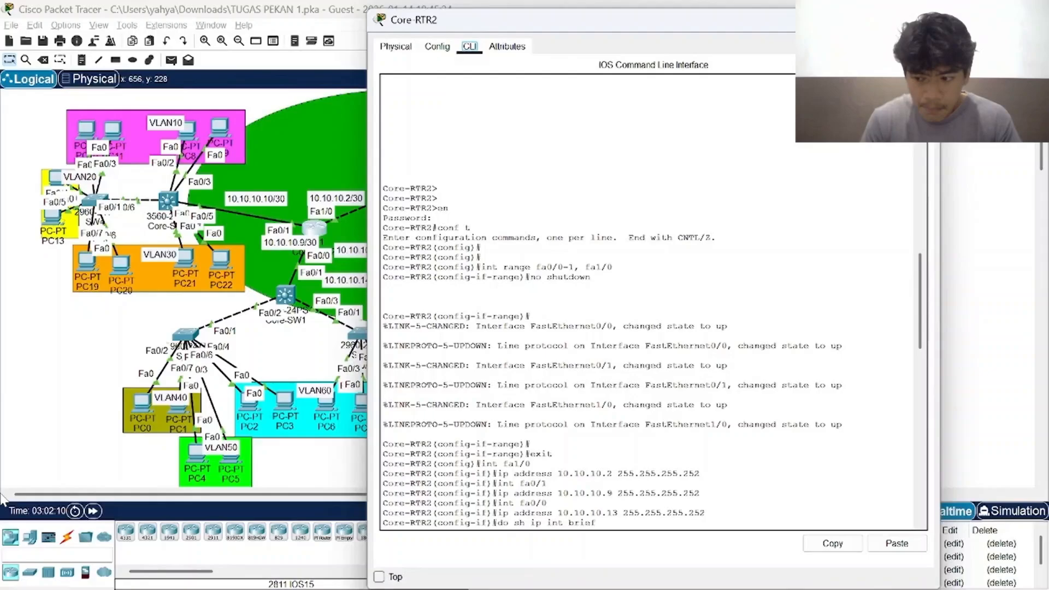
left_click(924, 19)
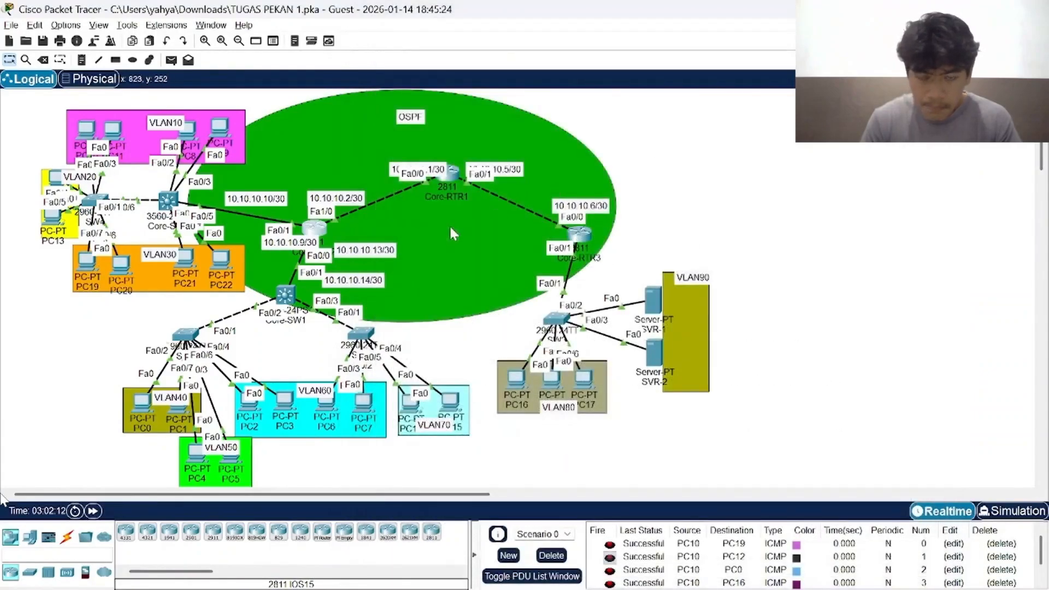
View Core-SW2's command line again and close Core-SW2.
left_click(580, 236)
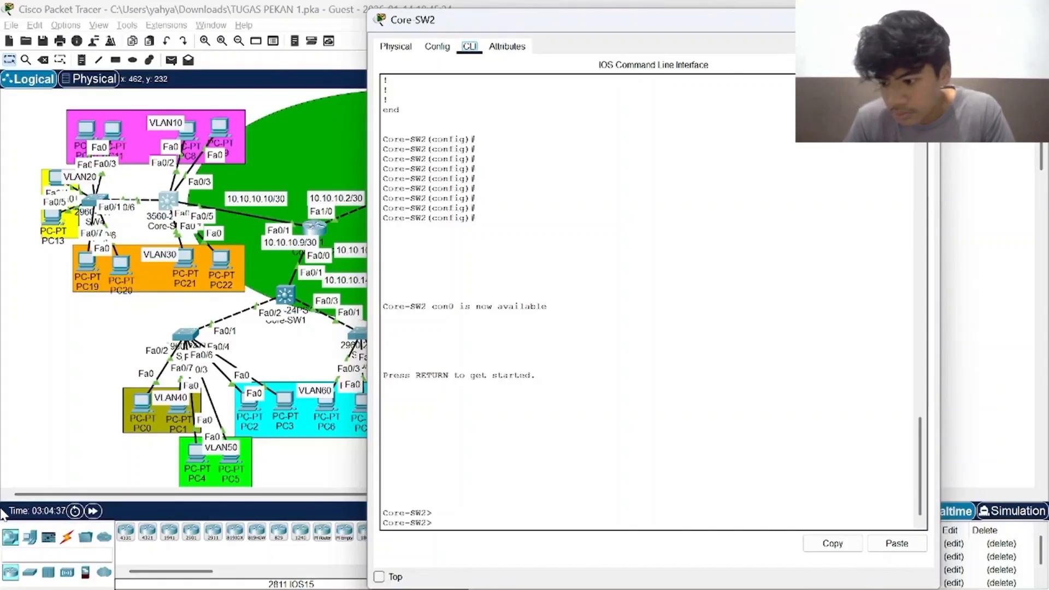
left_click(925, 20)
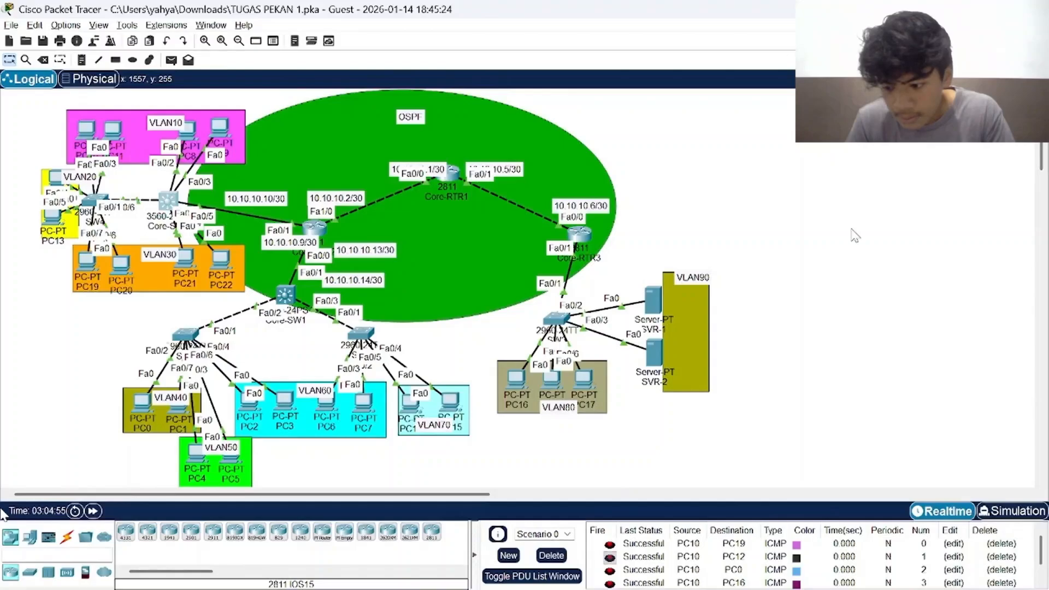
Examine SVR-1's DNS service records, show the CNAME record type, return the type to A Record, and close SVR-1.
left_click(659, 300)
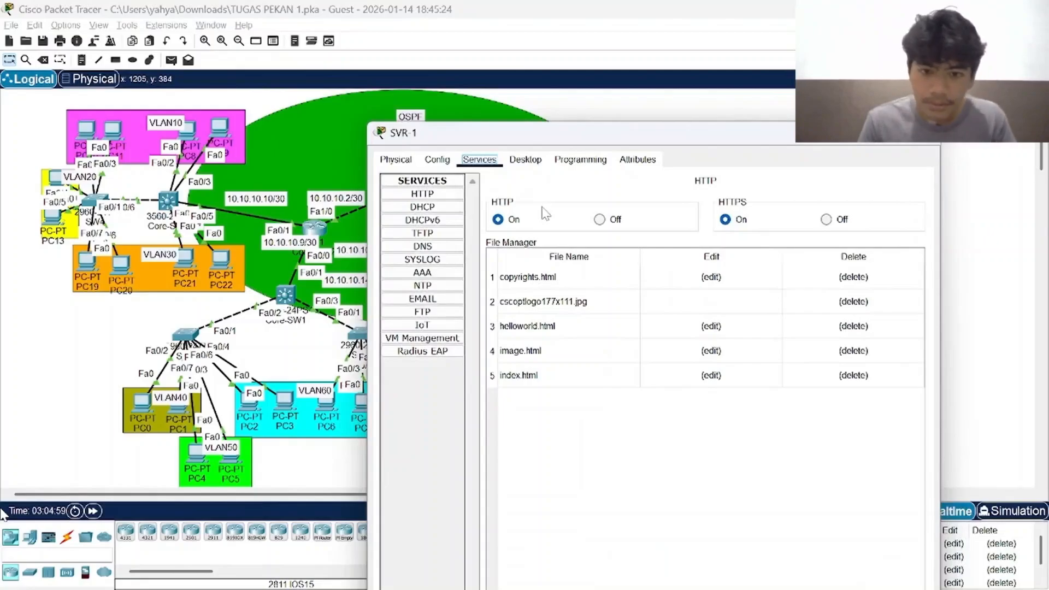
left_click(431, 246)
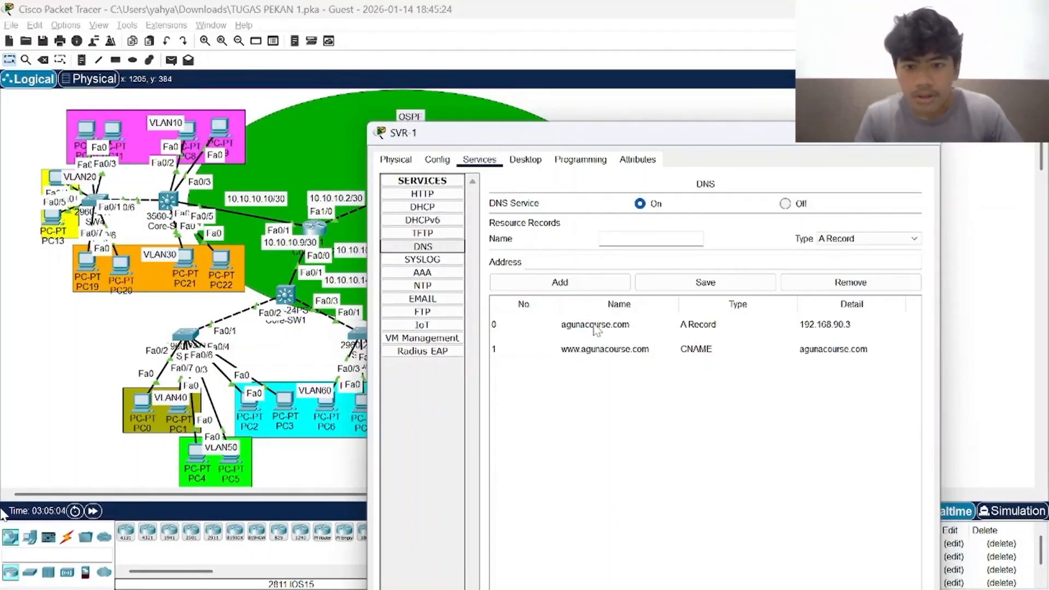
left_click(851, 239)
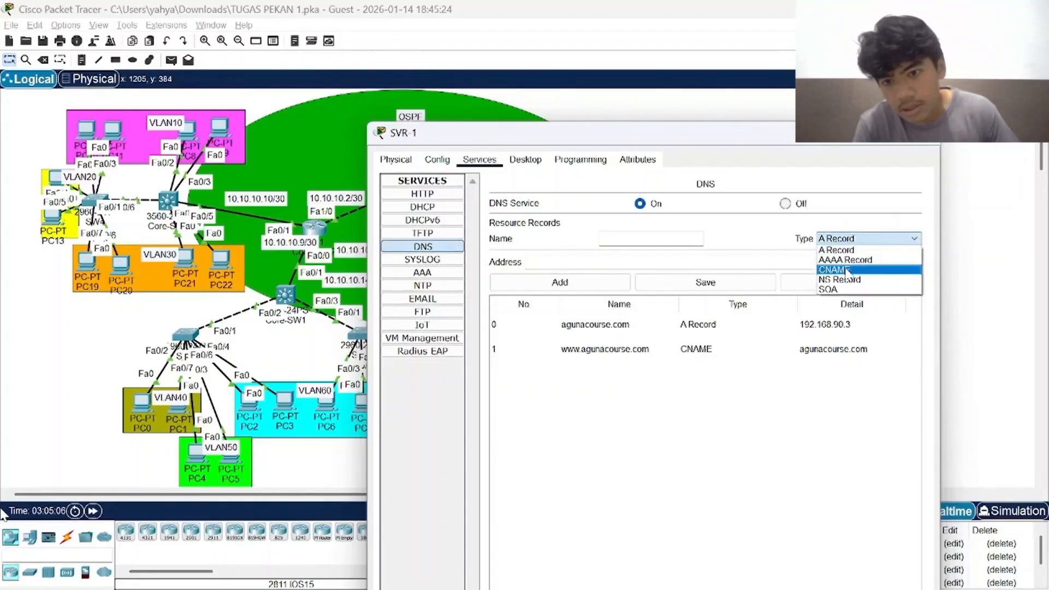
left_click(836, 269)
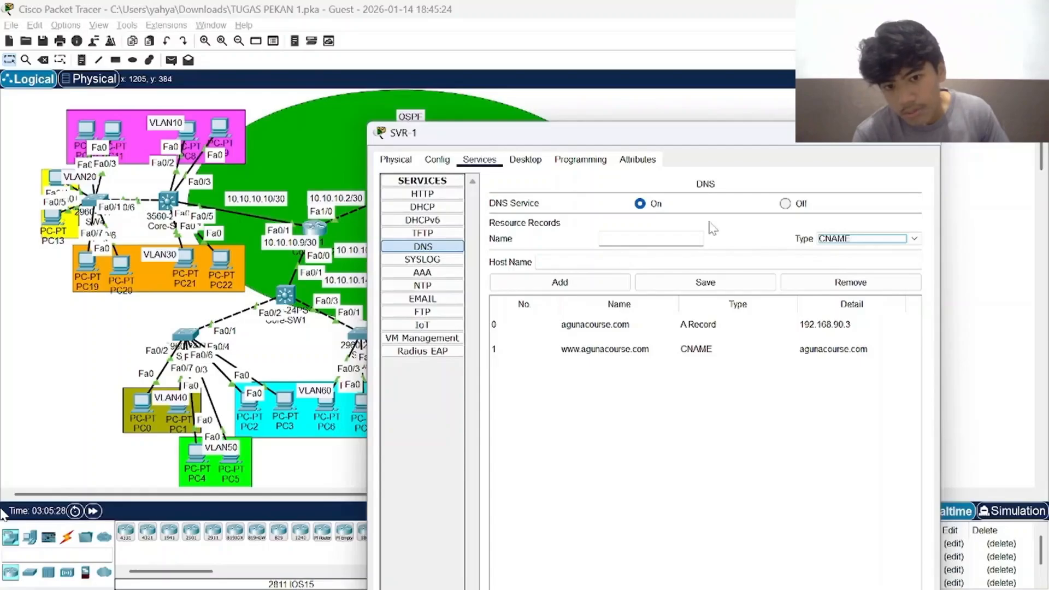
left_click(860, 239)
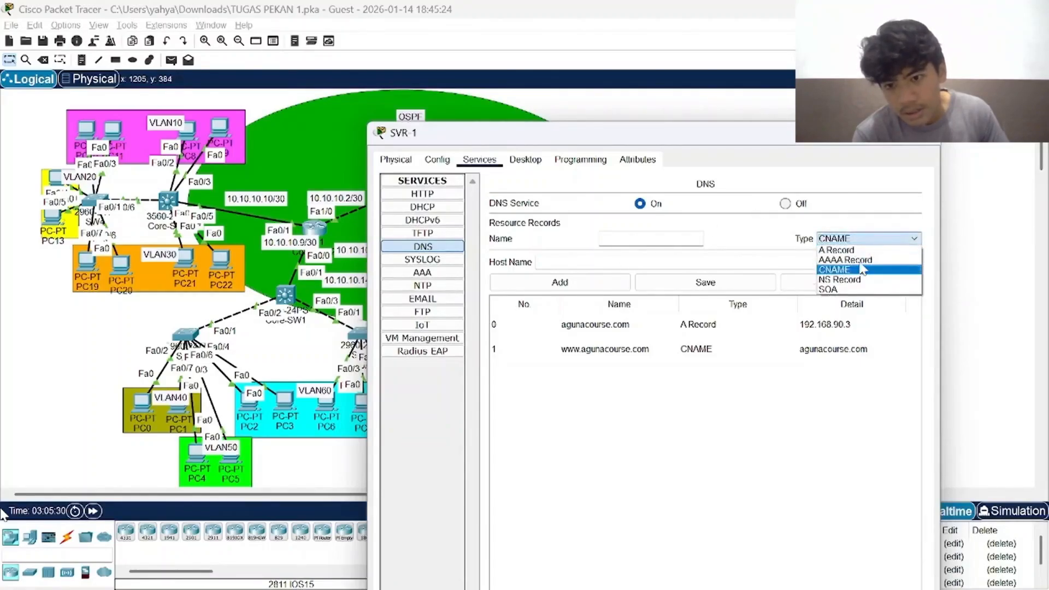
left_click(860, 250)
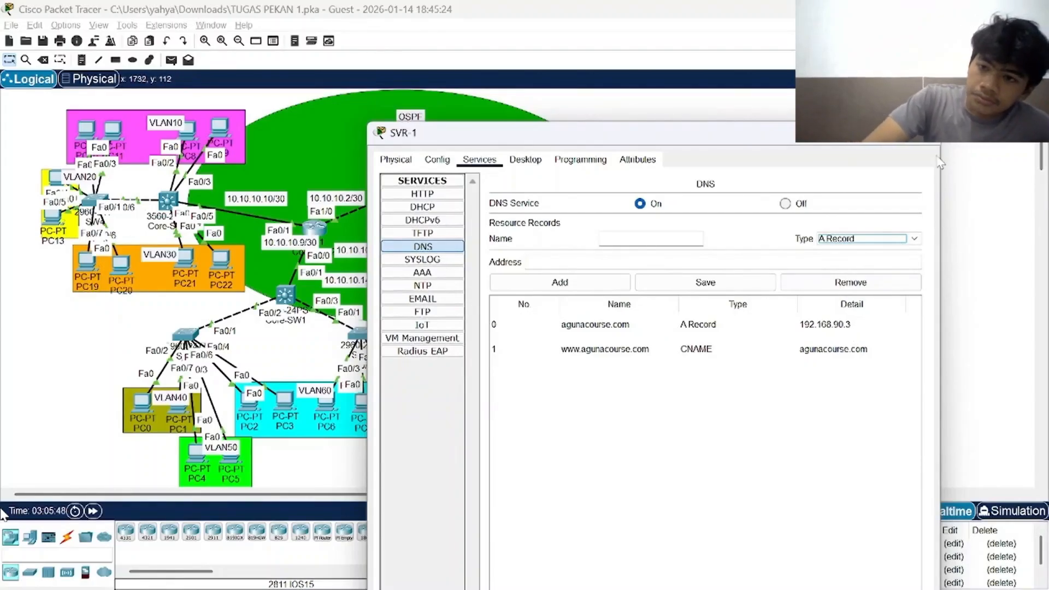
left_click(927, 134)
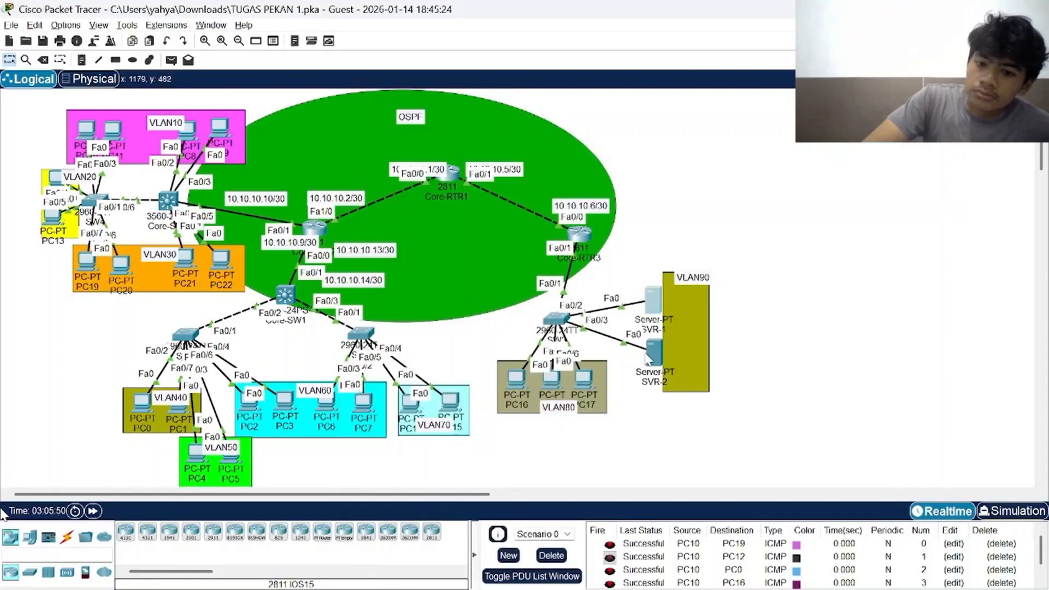
Open SVR-2, show its HTTP service files, and open index.html for editing.
left_click(654, 354)
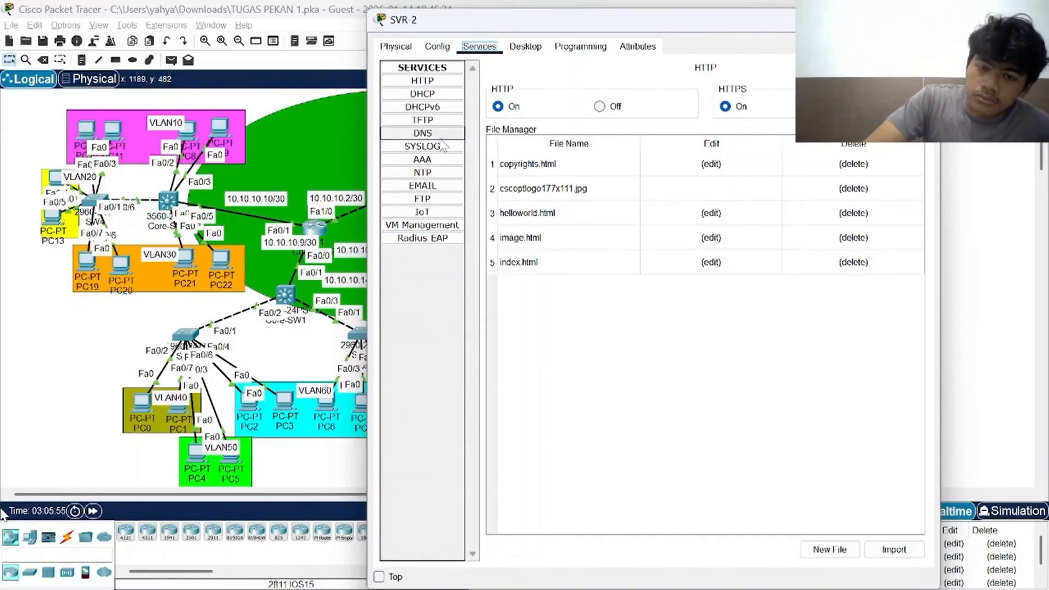
left_click(429, 81)
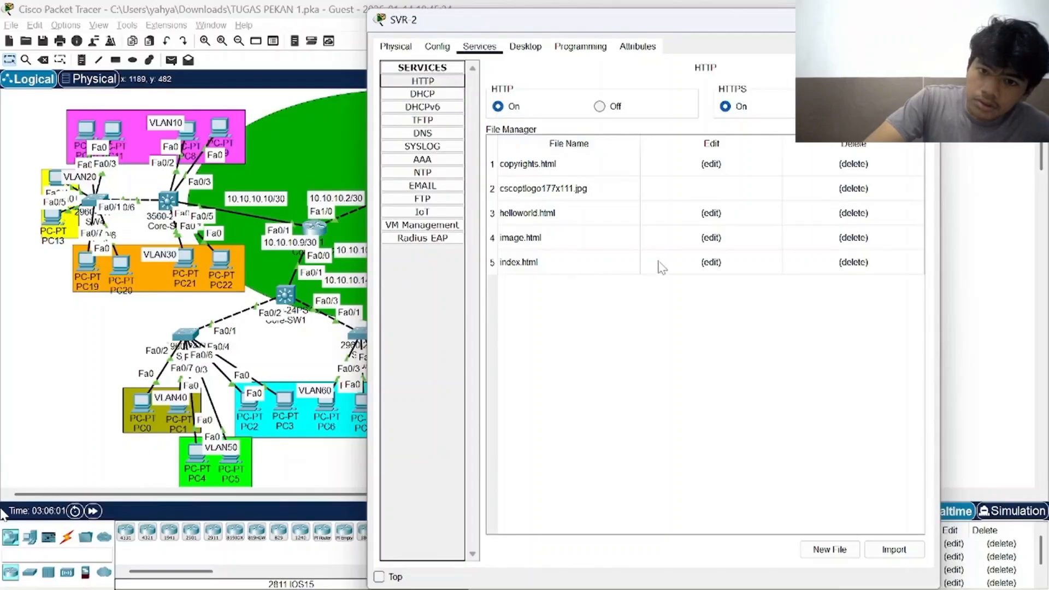
left_click(711, 262)
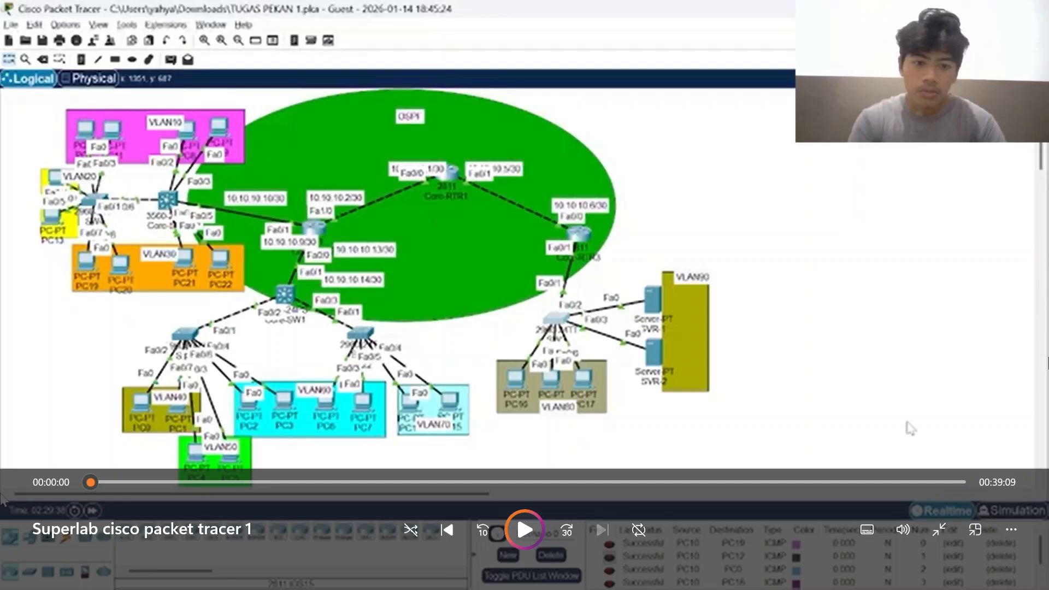
Switch from the video player to OBS Studio.
mouse_move(865, 559)
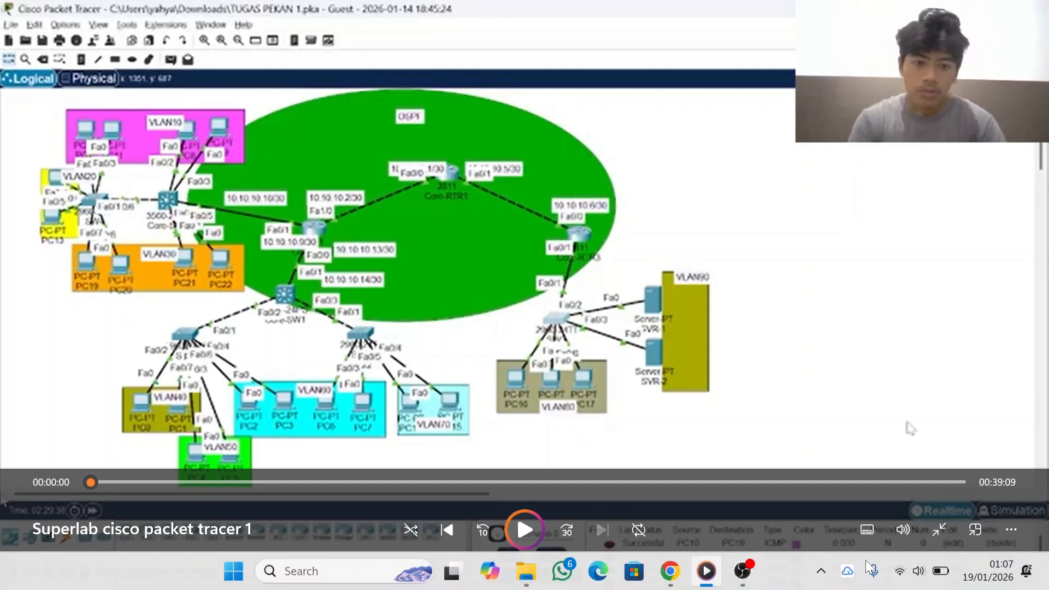
left_click(742, 570)
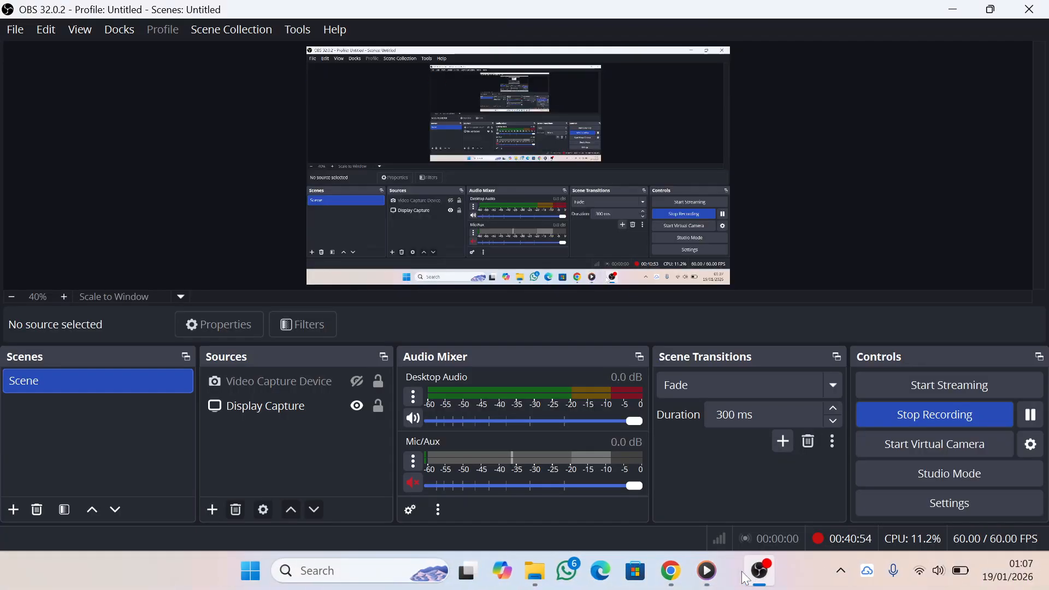